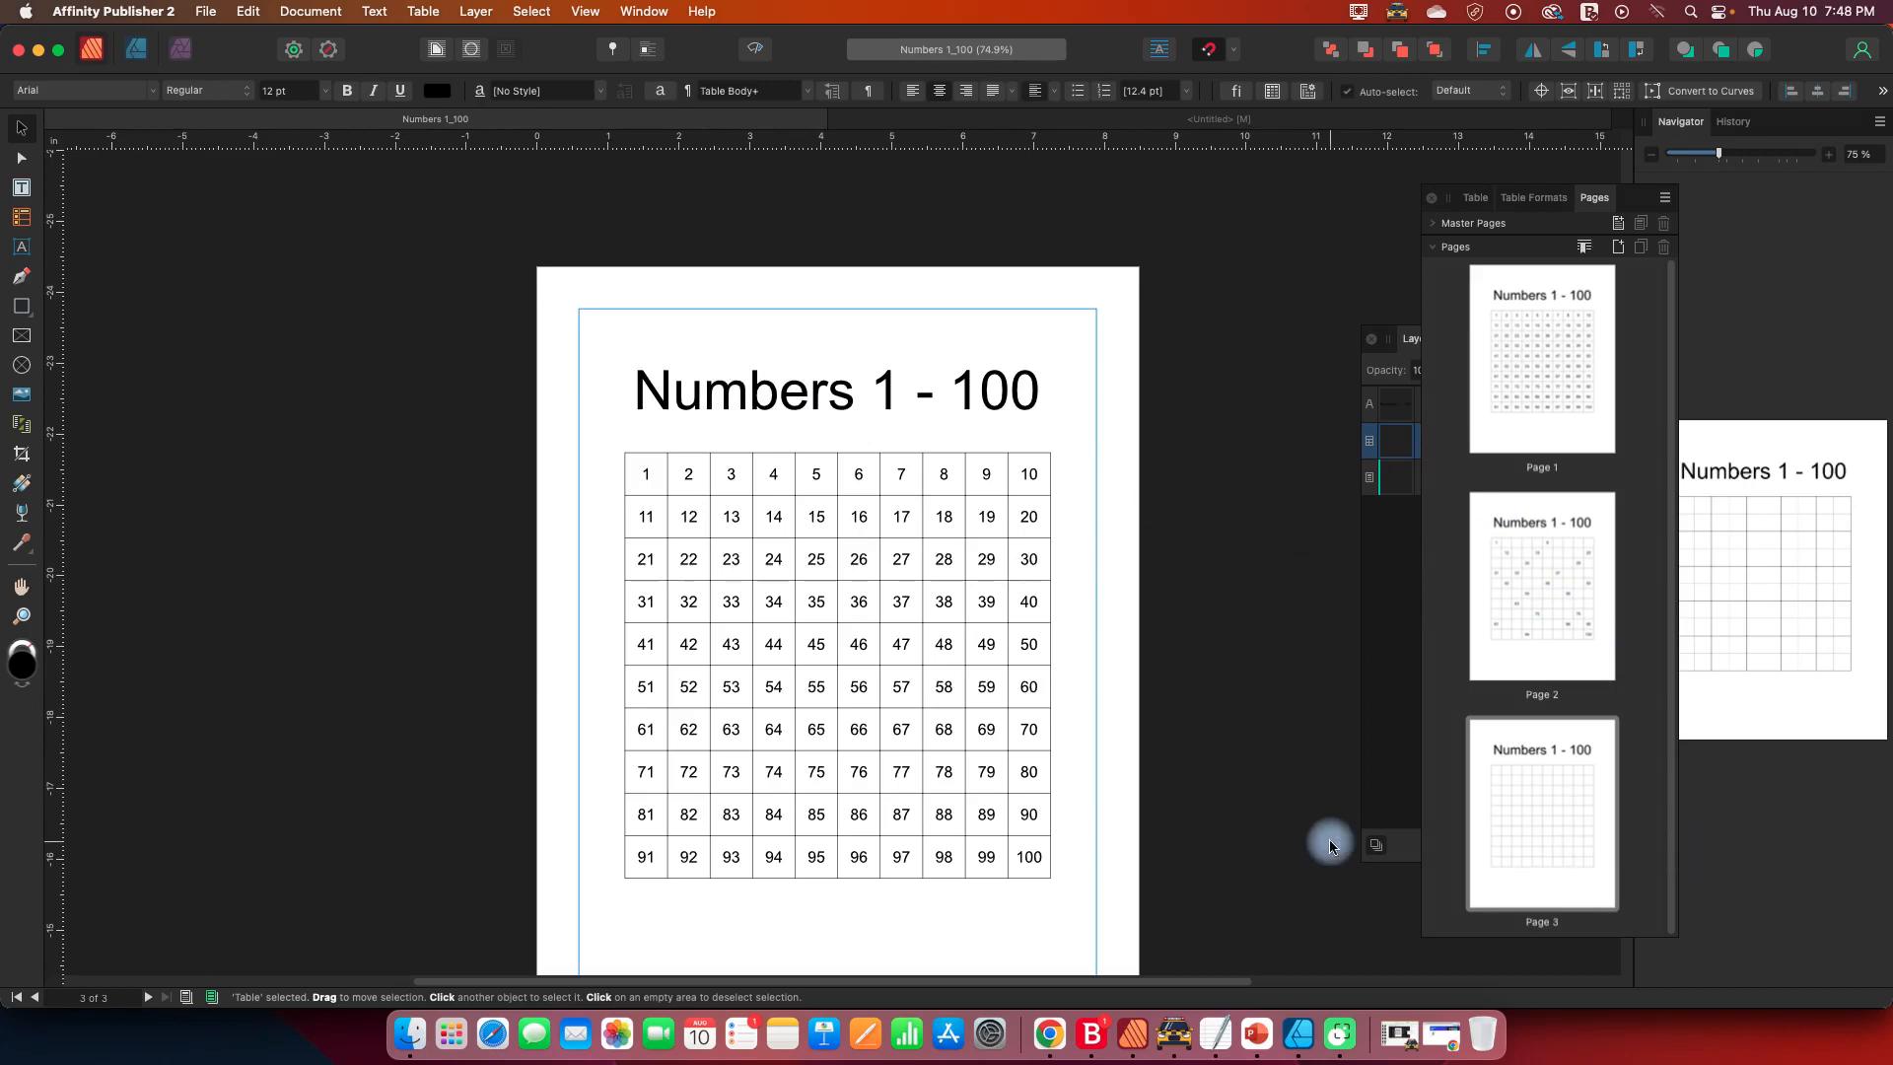
# - Draw a table about 6.2 in wide and 7.1 in high inside the margins of the blank untitled document
pyautogui.click(1043, 116)
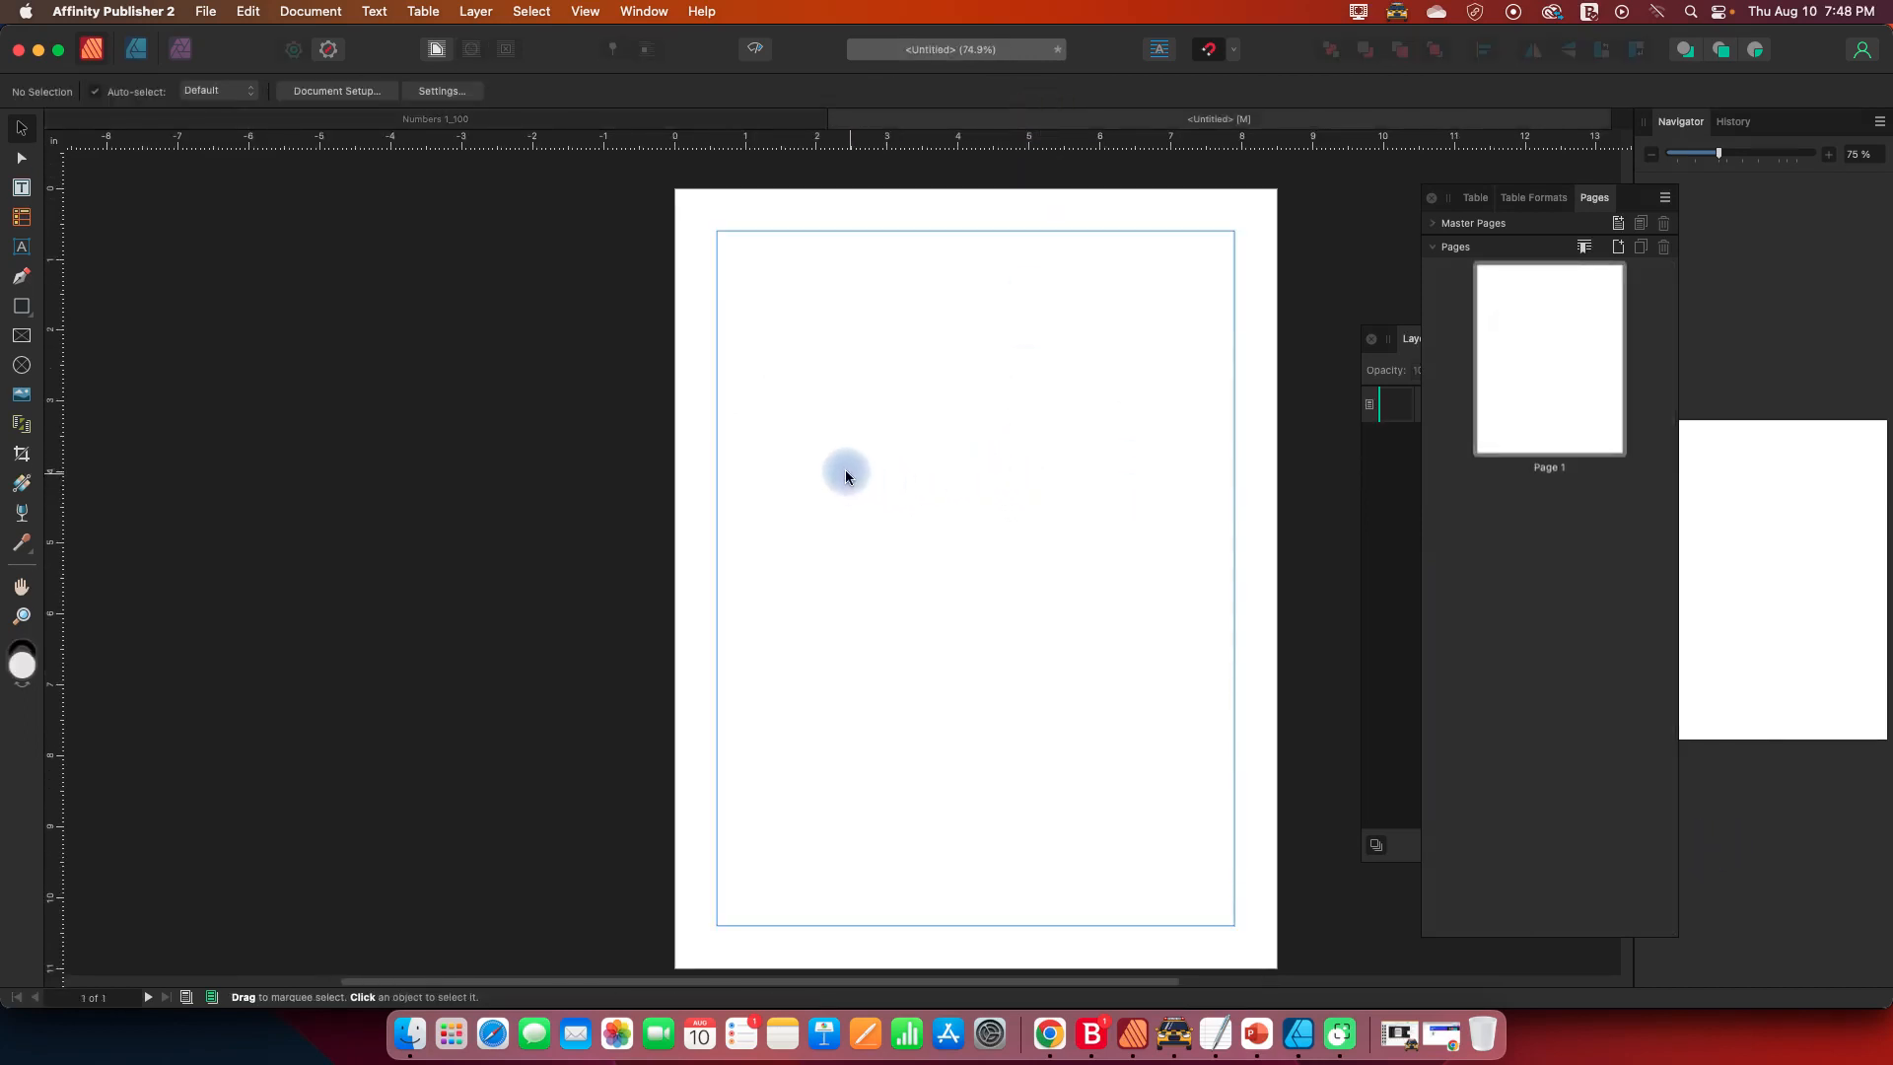
pyautogui.click(20, 220)
pyautogui.moveTo(754, 322); pyautogui.dragTo(1192, 828)
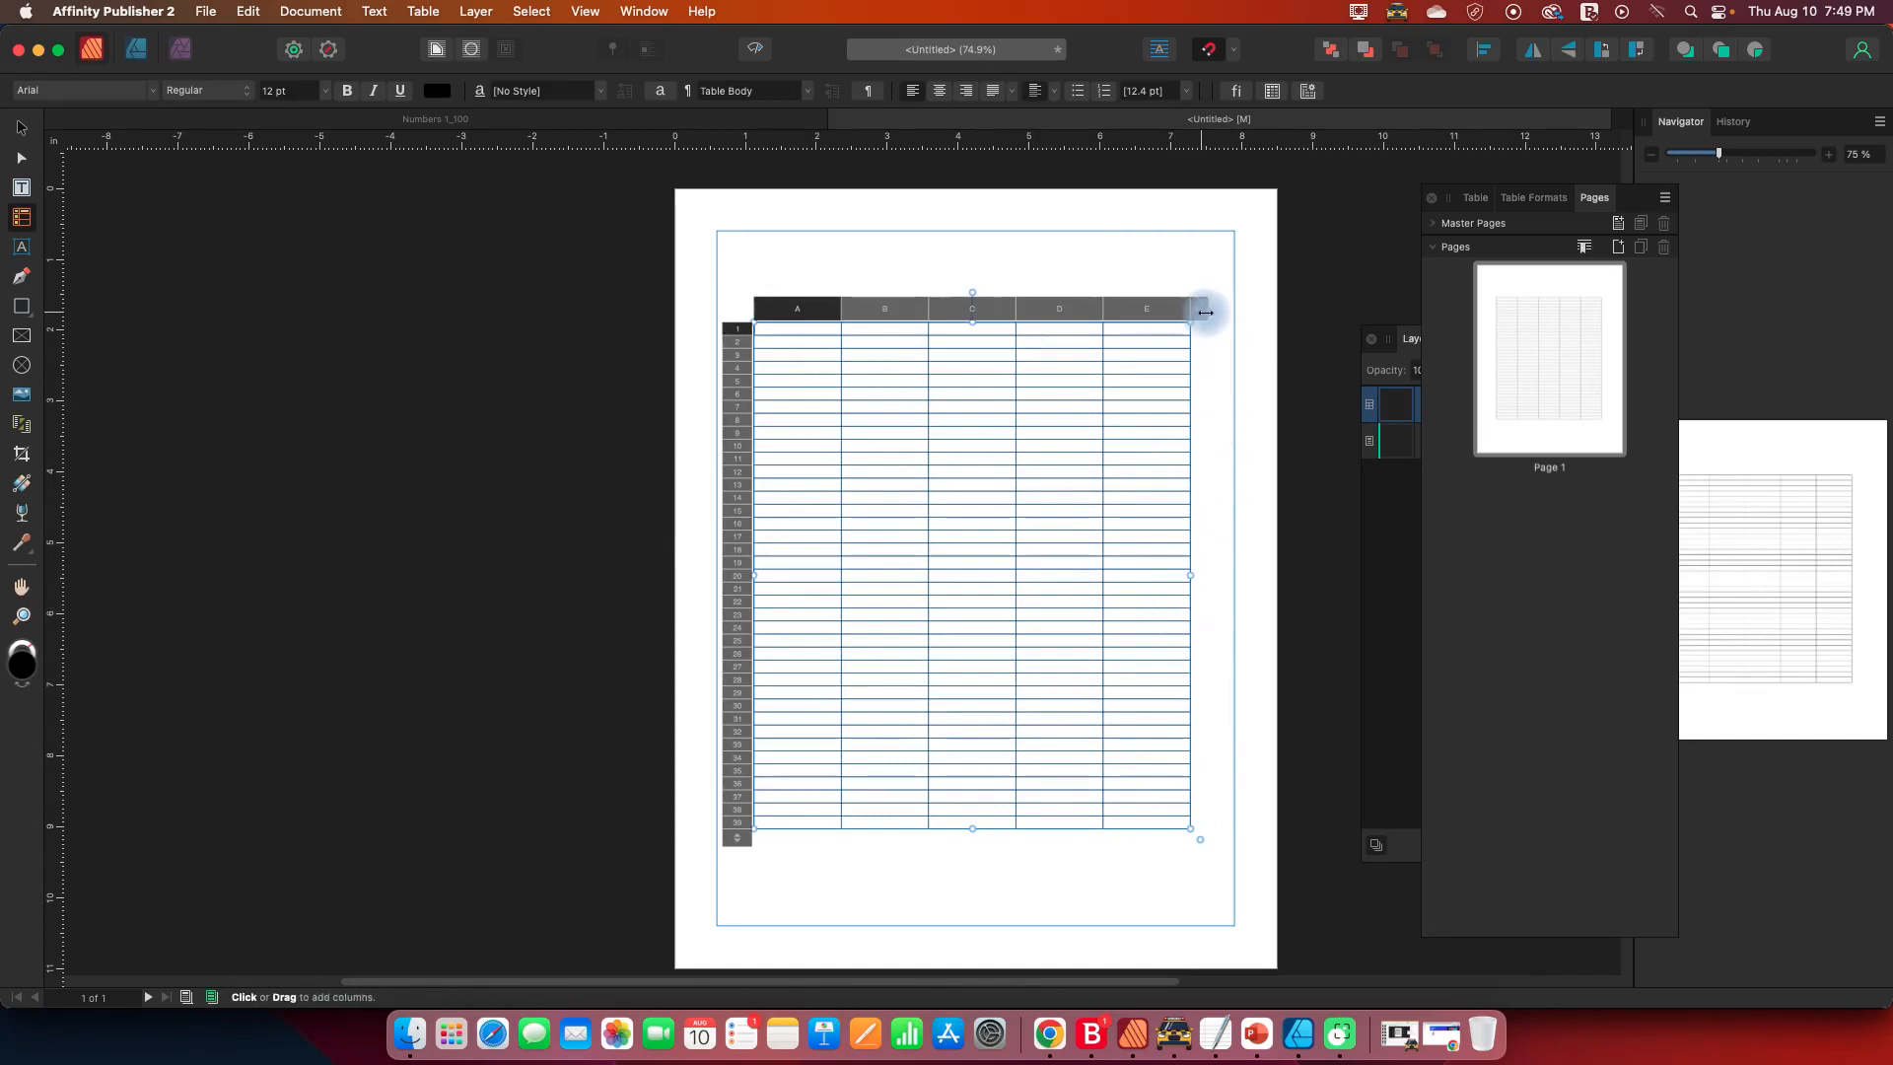
# - Set the new table to 10 columns and 10 rows
pyautogui.moveTo(1202, 307); pyautogui.dragTo(1219, 331)
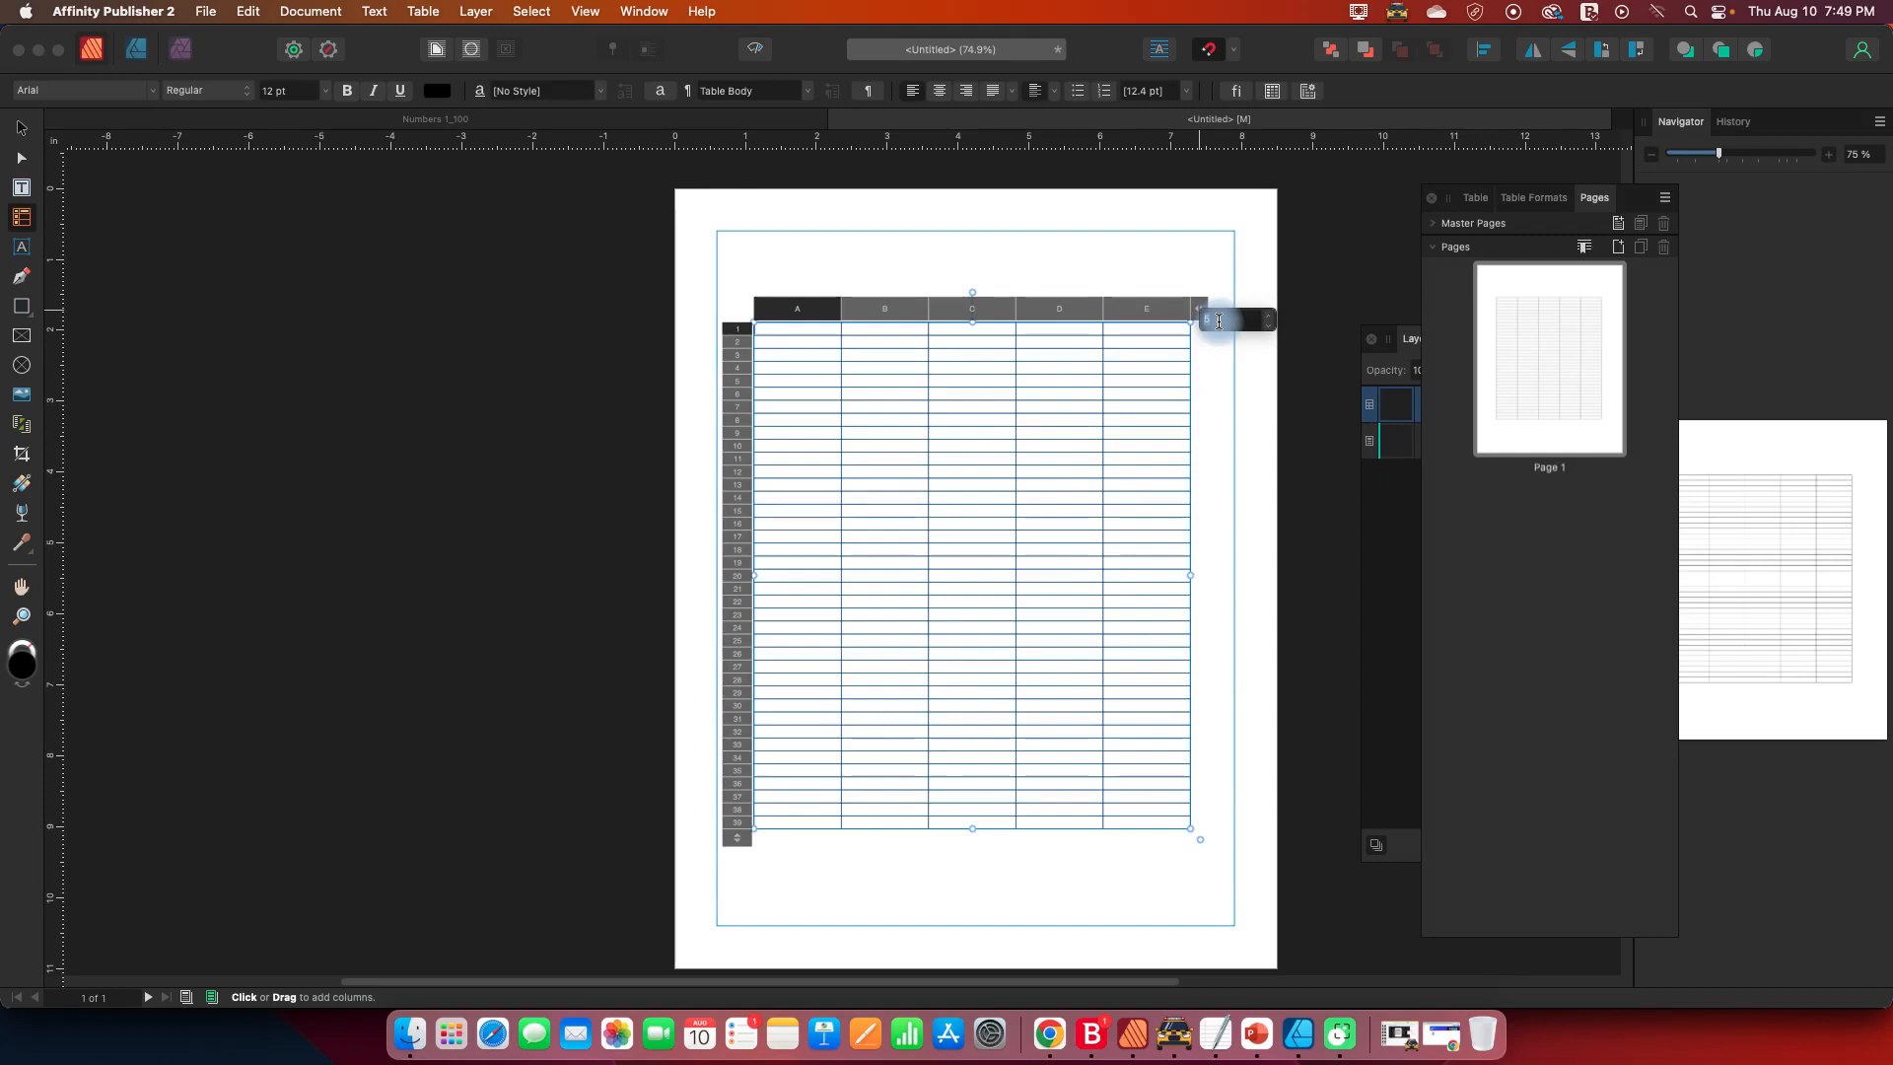
pyautogui.write('10')
pyautogui.press('Return')
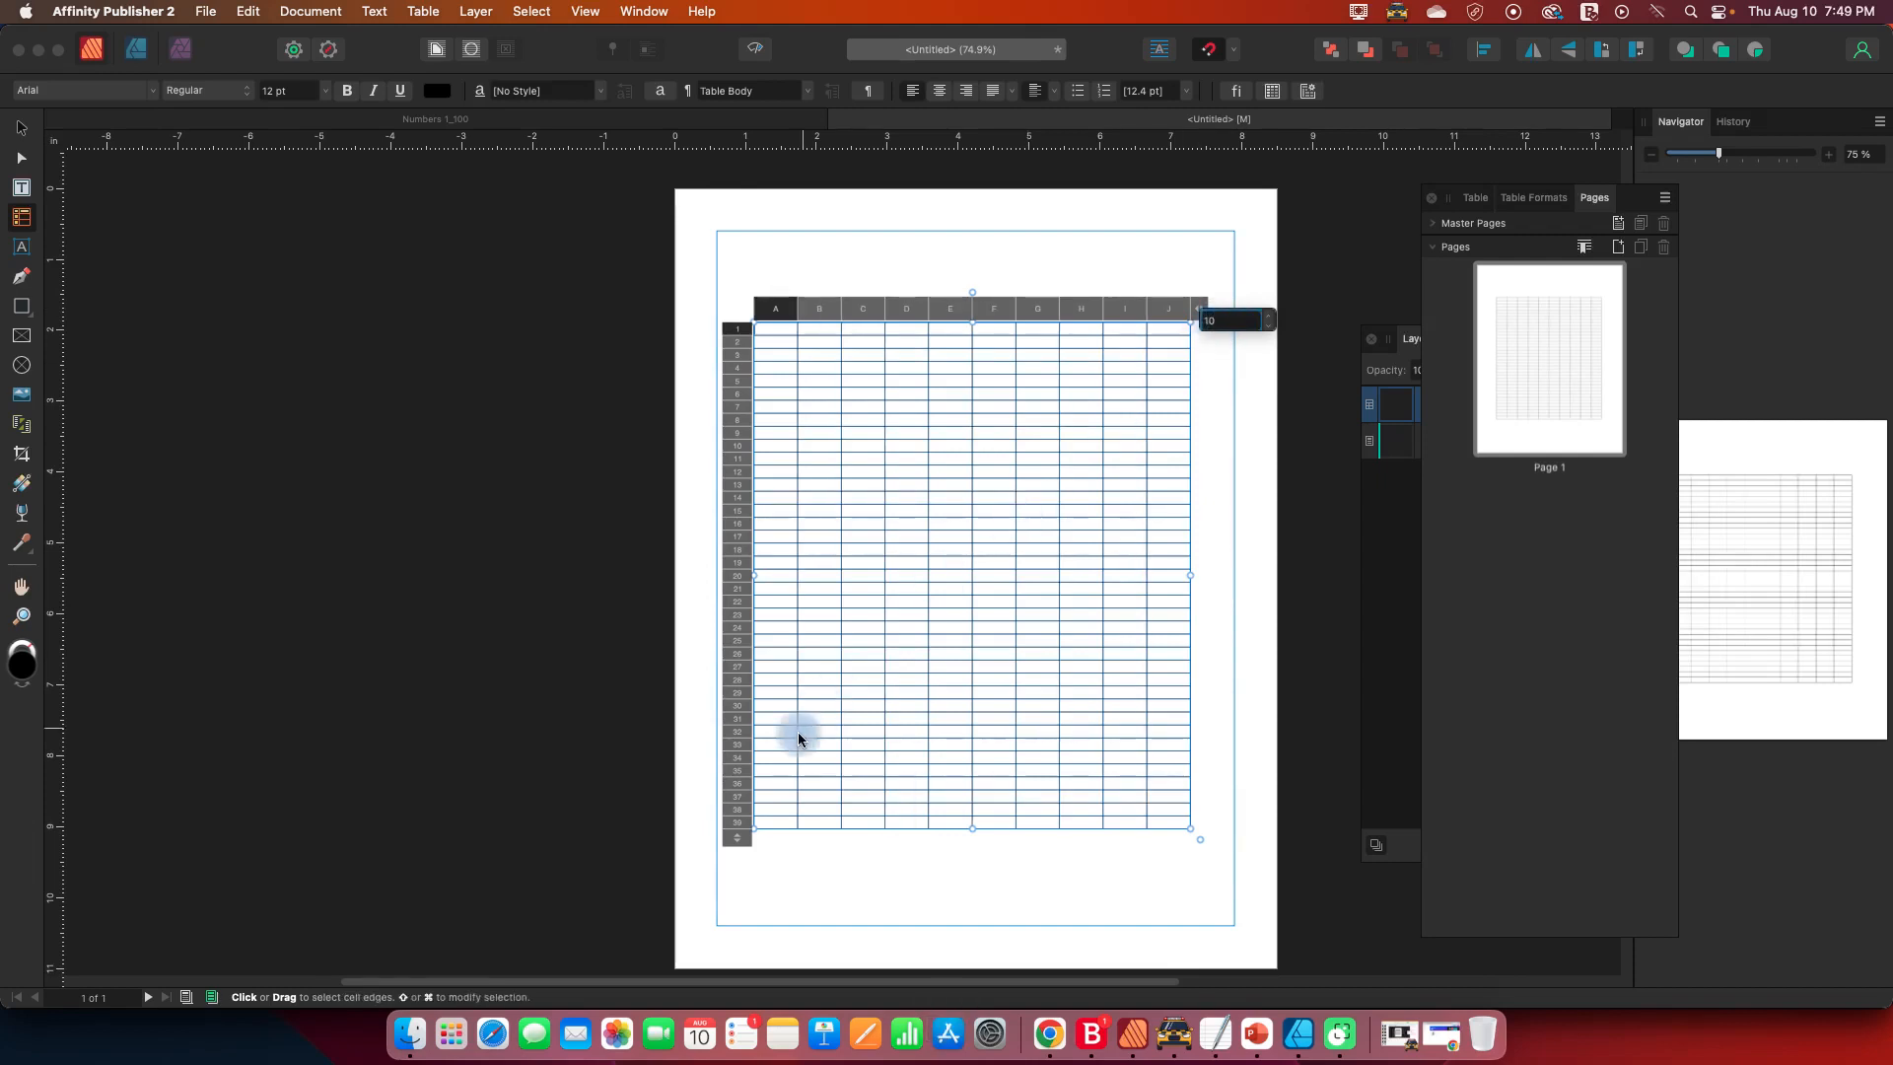
pyautogui.click(737, 840)
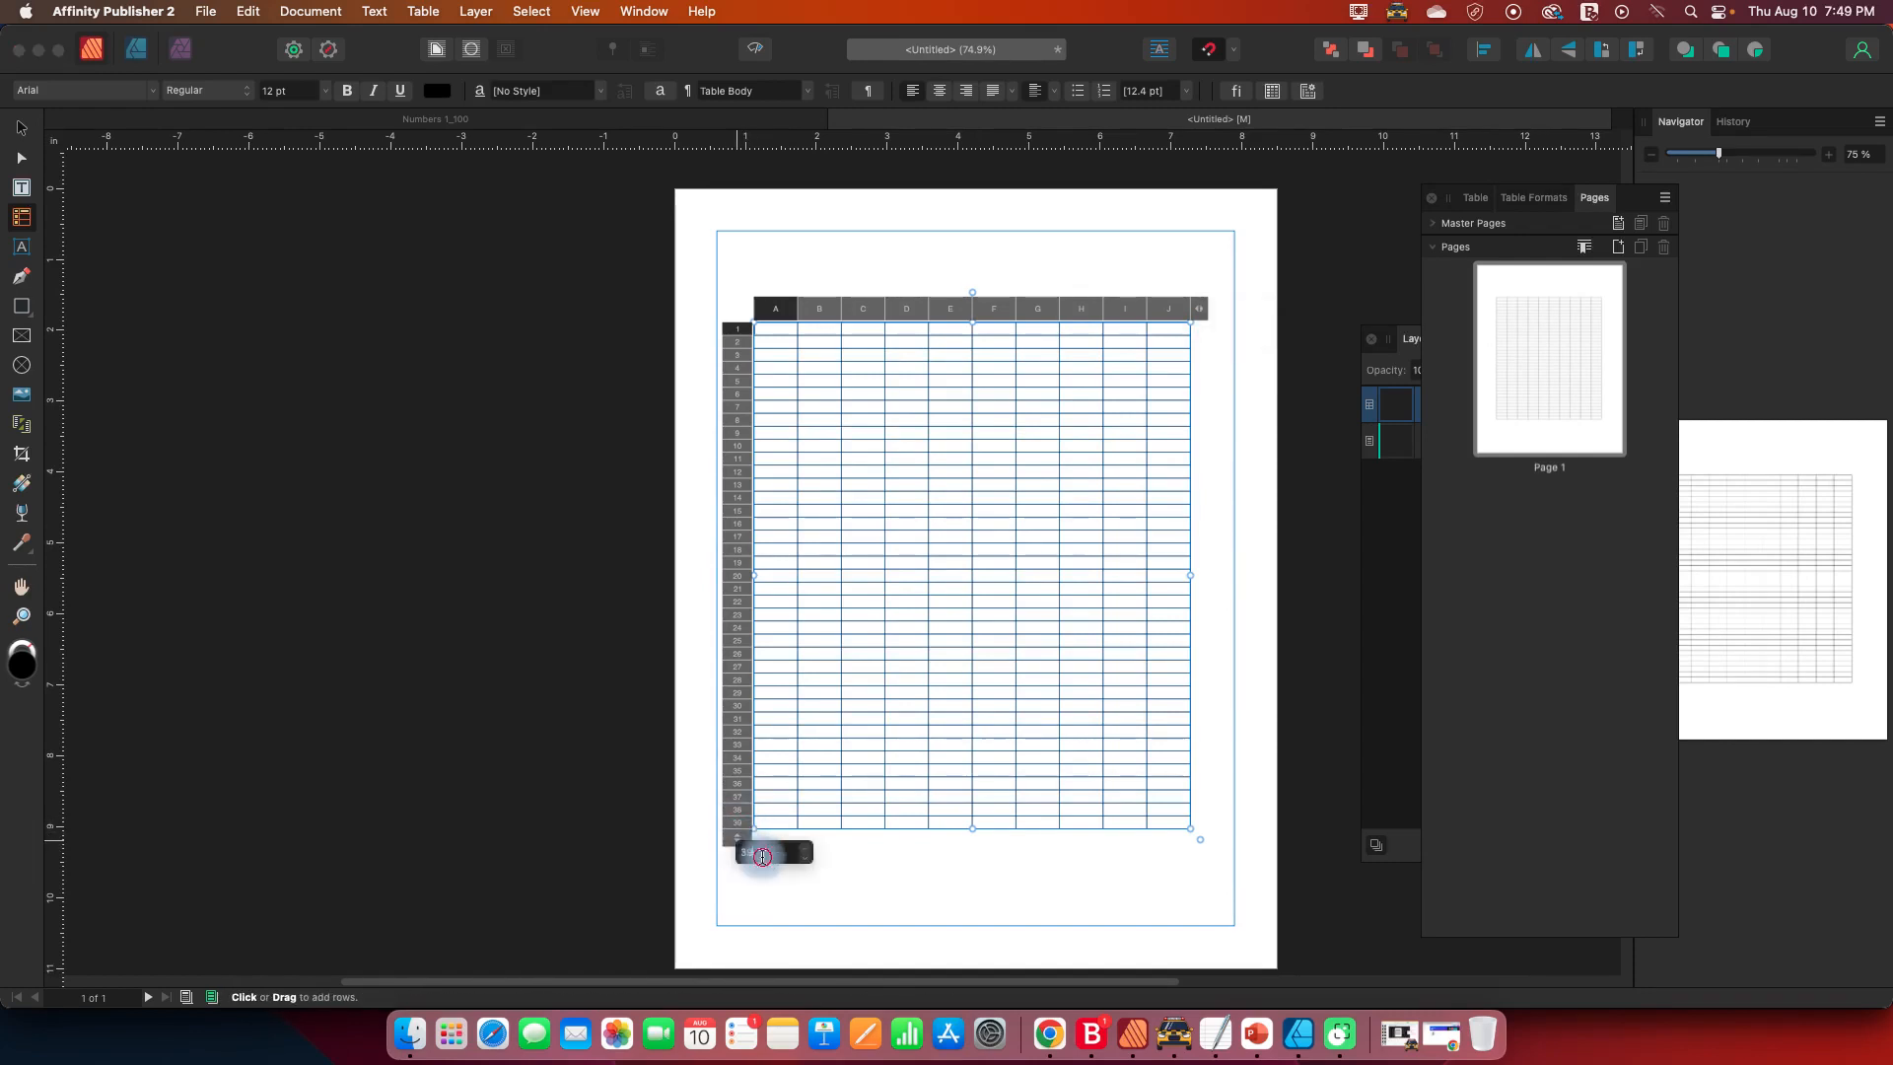
pyautogui.write('10')
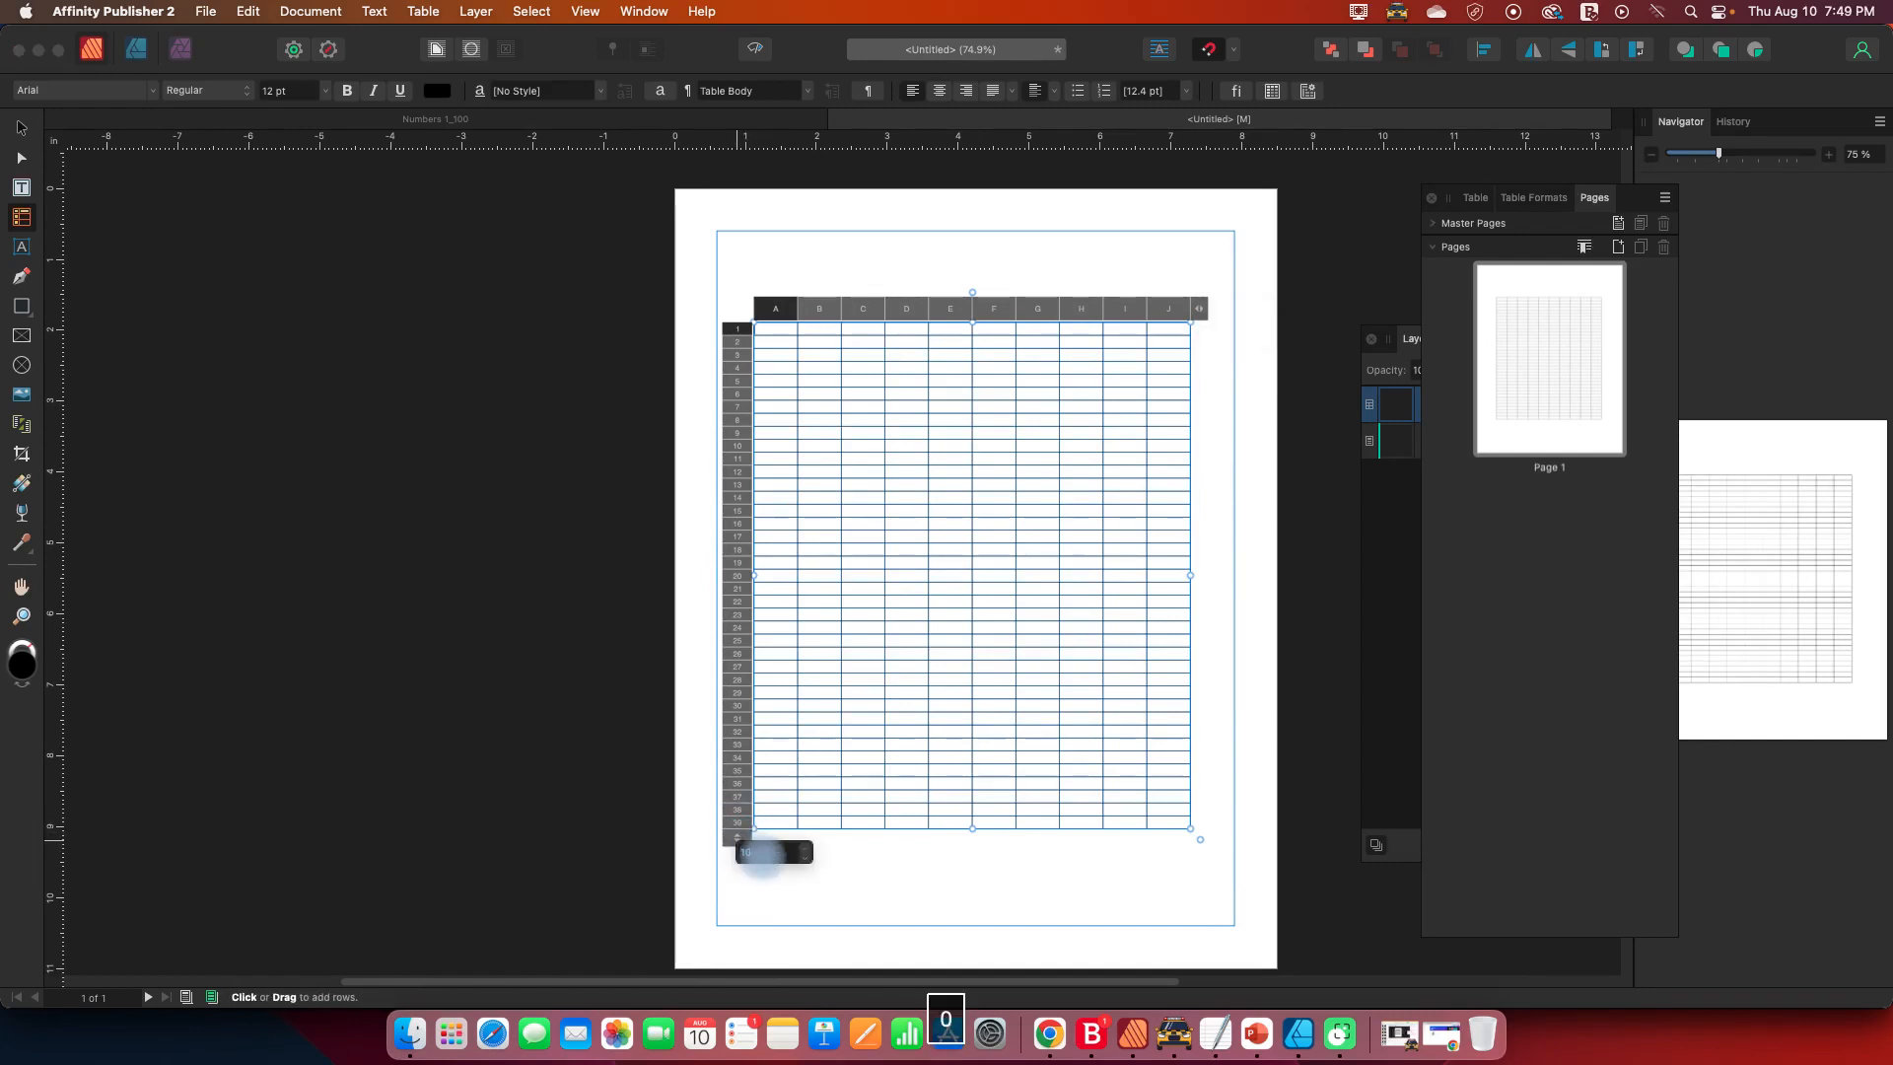
pyautogui.press('Return')
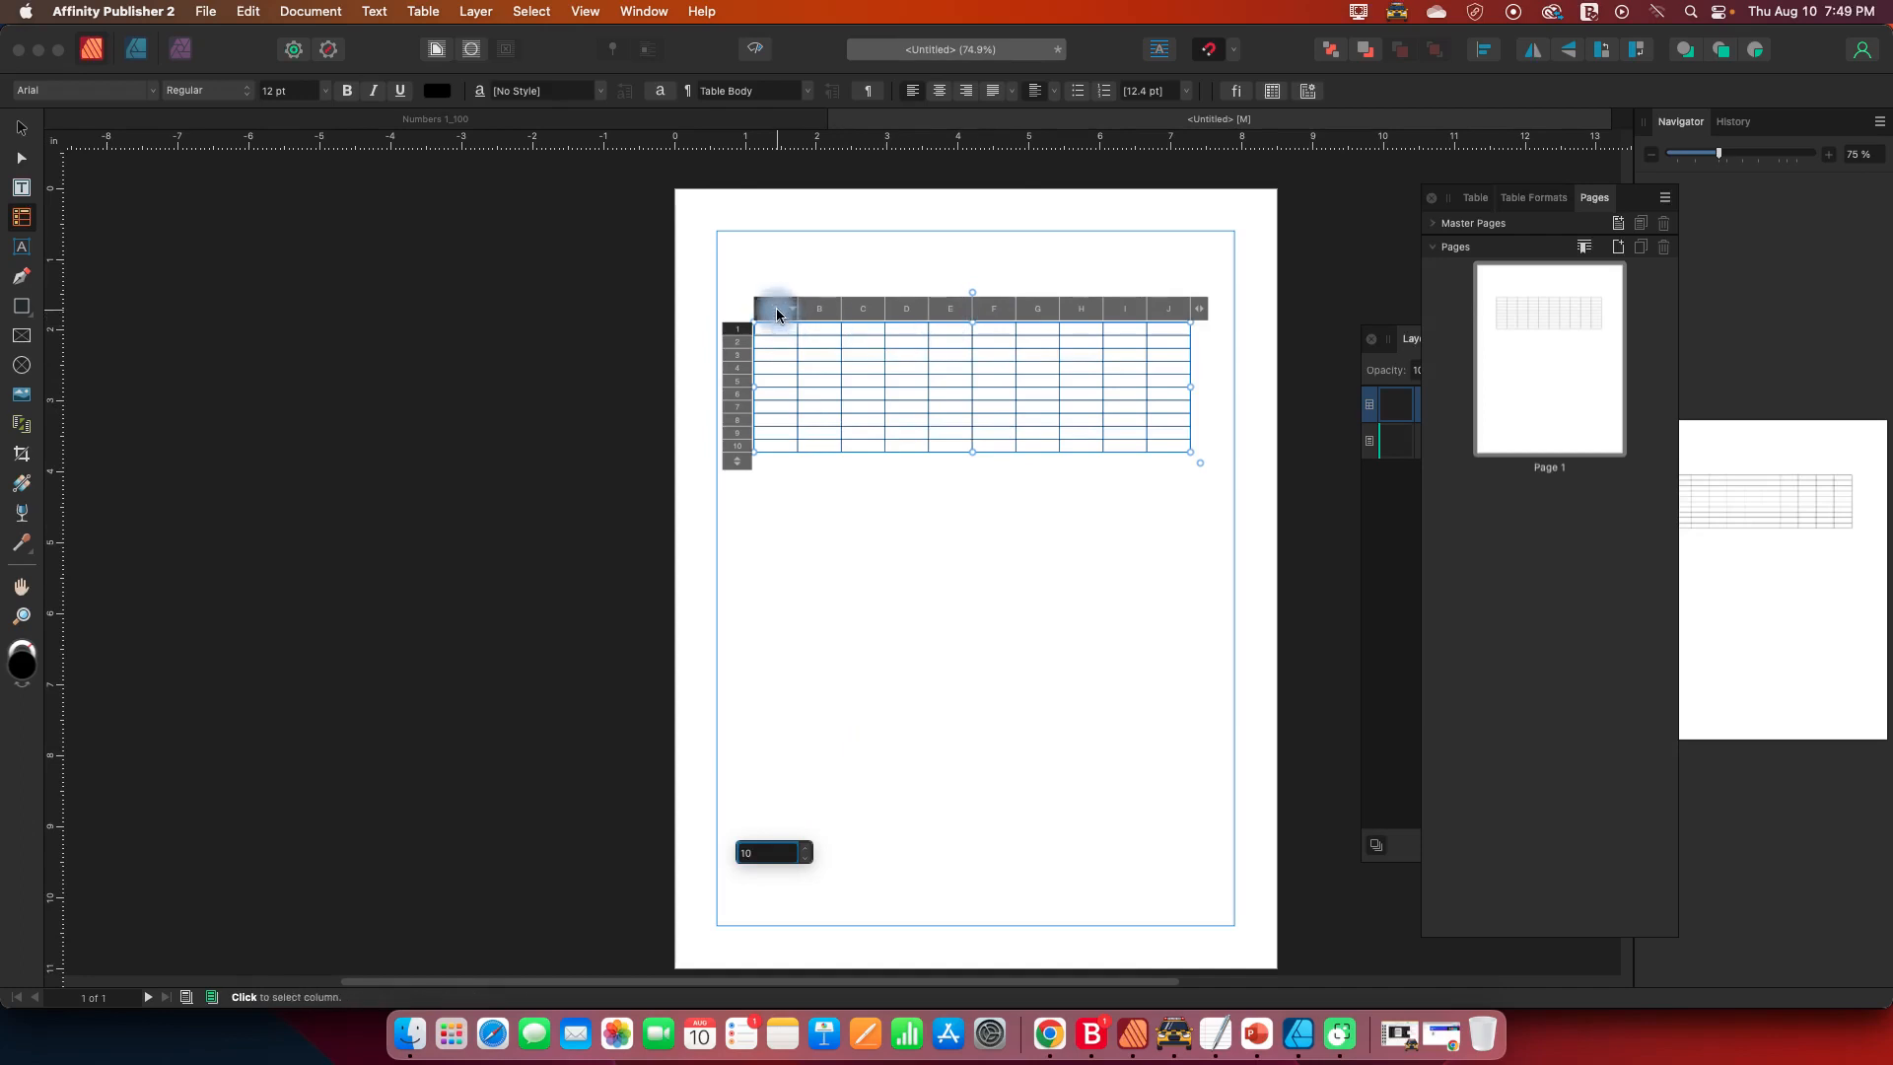
# - Select all ten columns of the table and set the cell width and height to 0.6 in
pyautogui.moveTo(777, 313); pyautogui.dragTo(1186, 322)
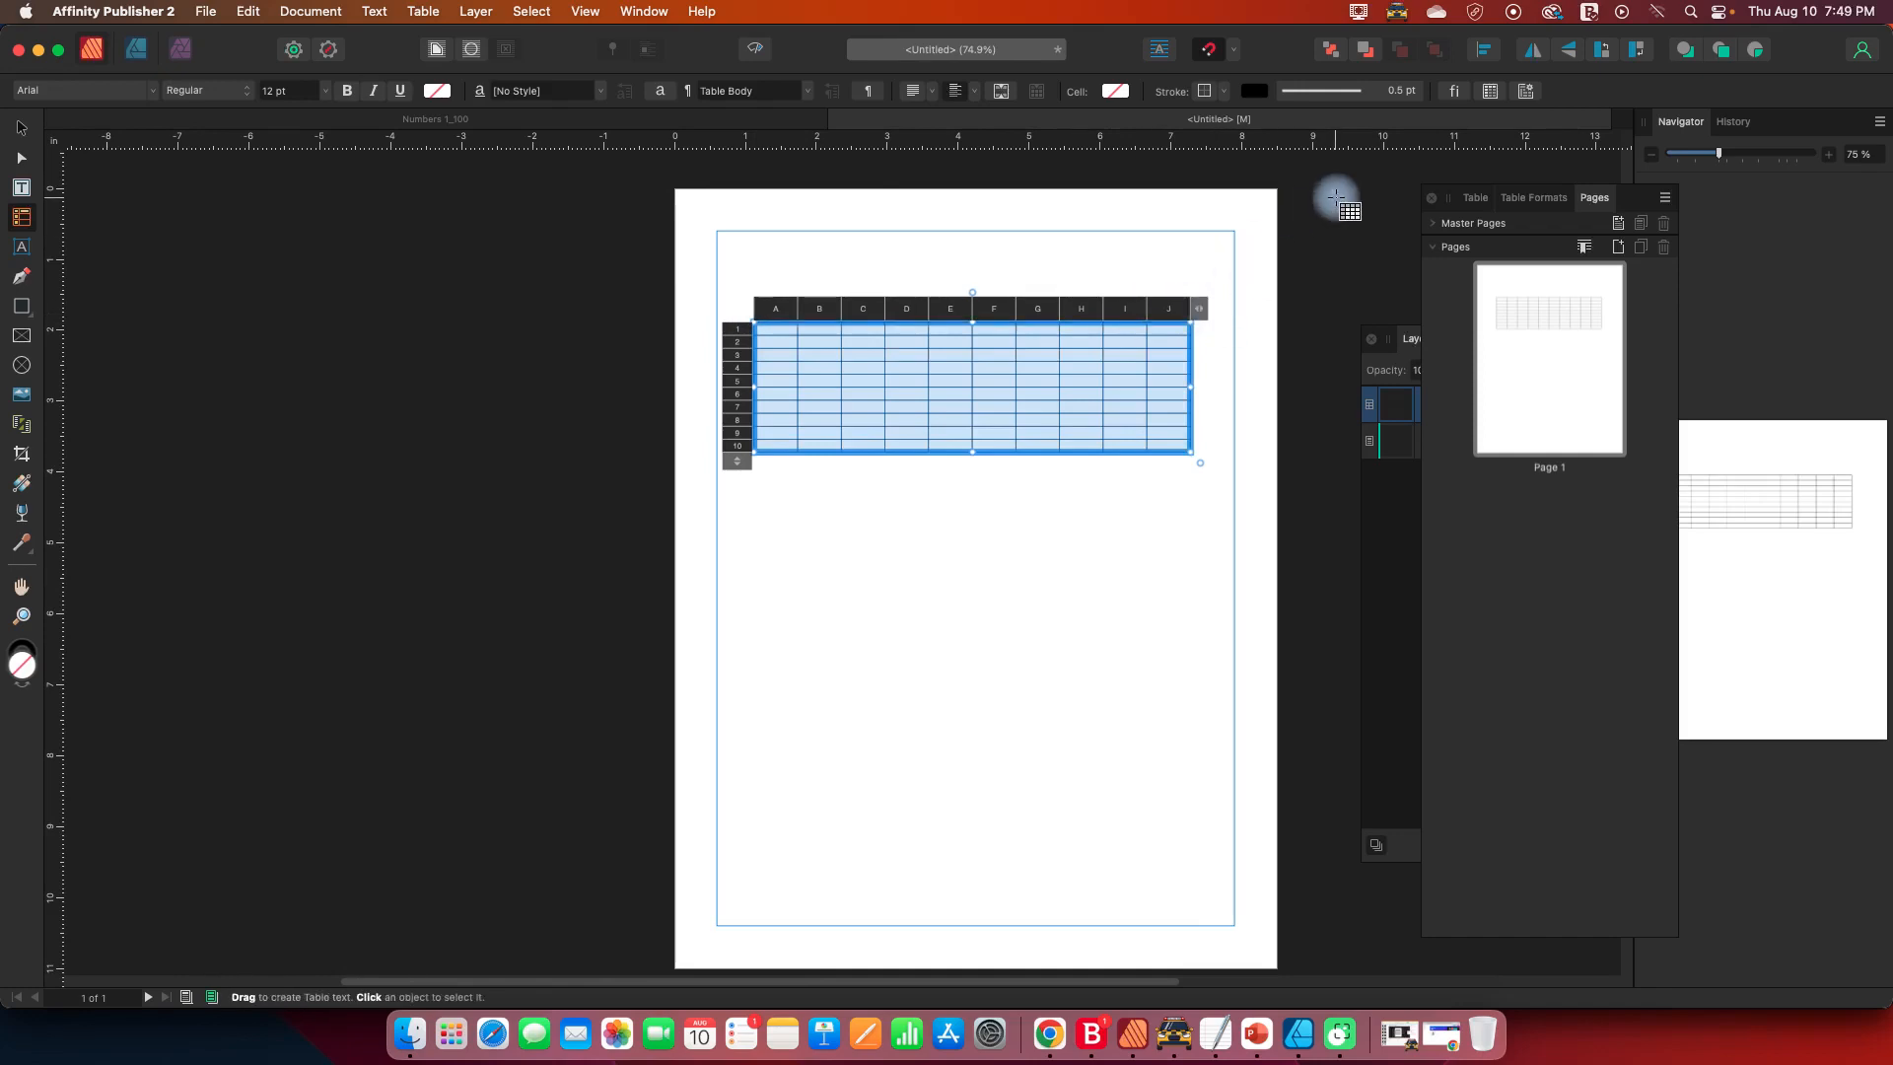
pyautogui.click(1490, 93)
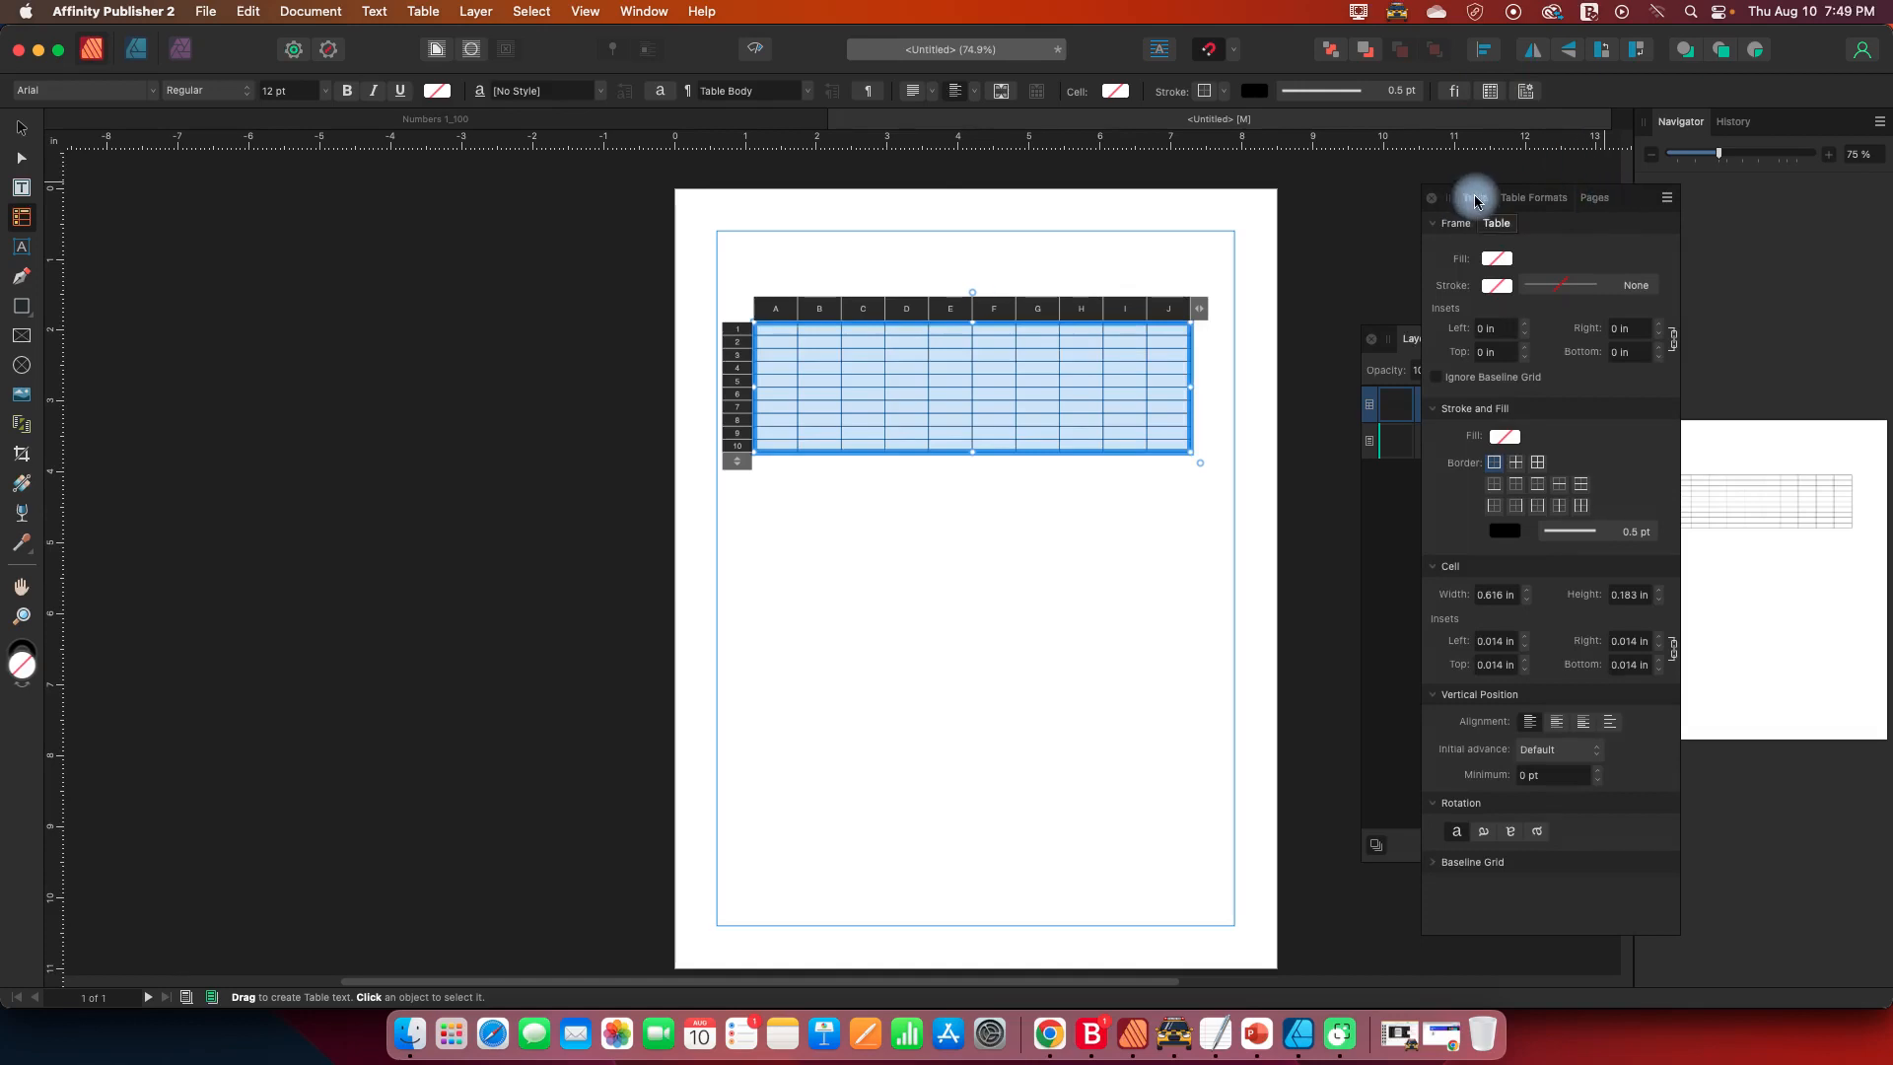
pyautogui.moveTo(1646, 193); pyautogui.dragTo(1444, 213)
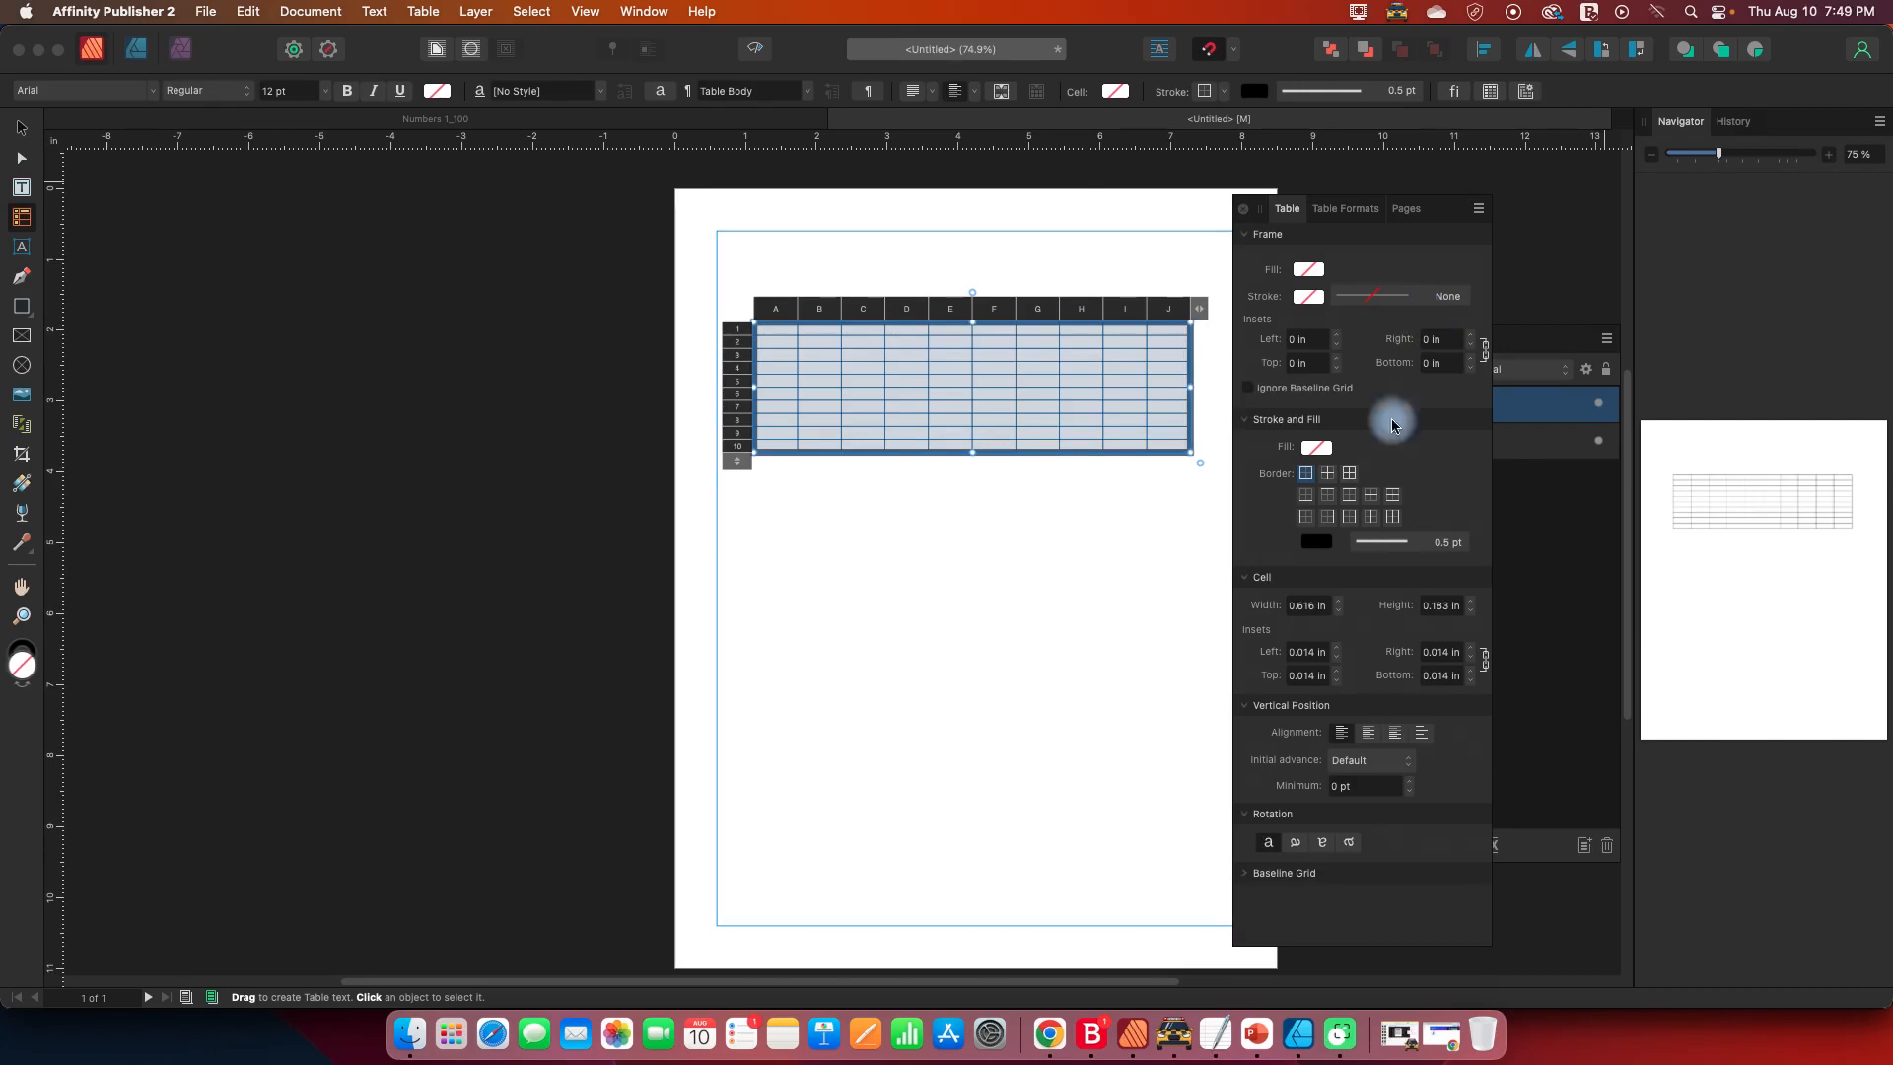
pyautogui.click(1309, 607)
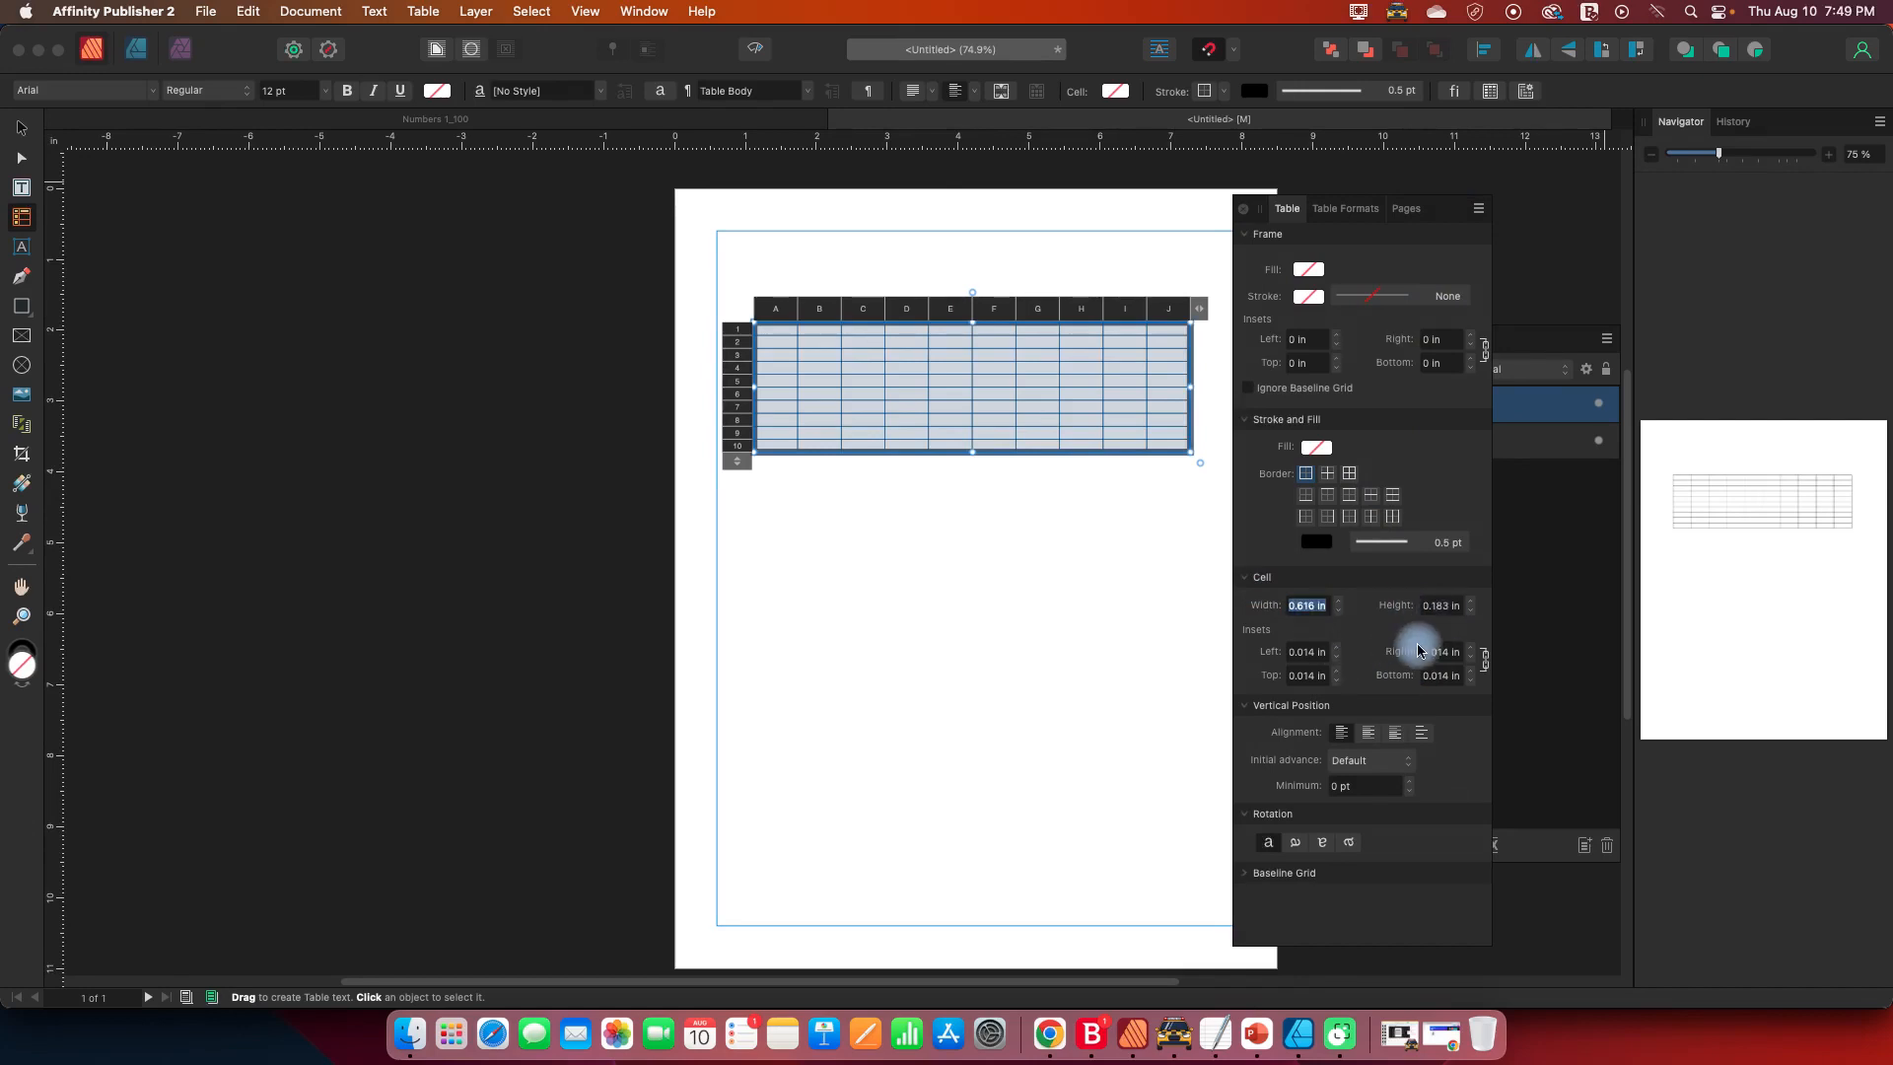
pyautogui.press('BackSpace')
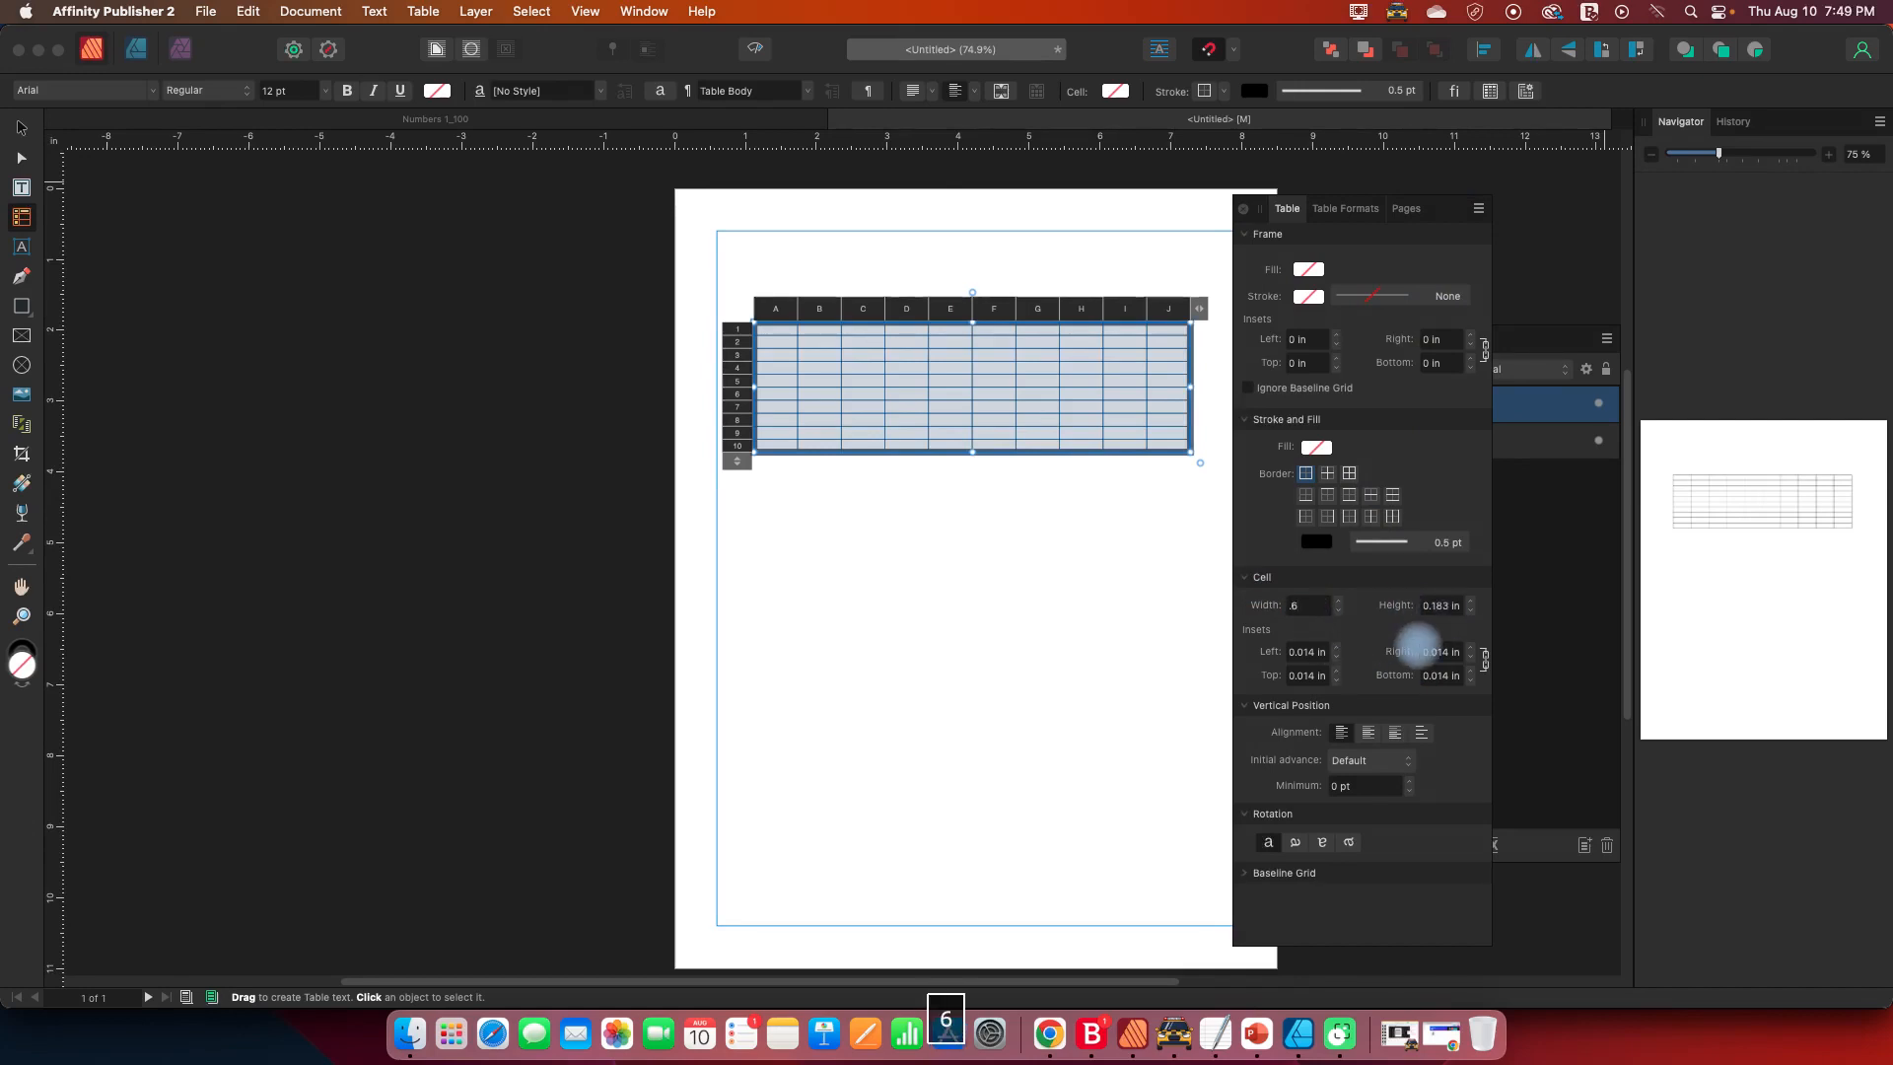
pyautogui.write('.6')
pyautogui.click(1443, 608)
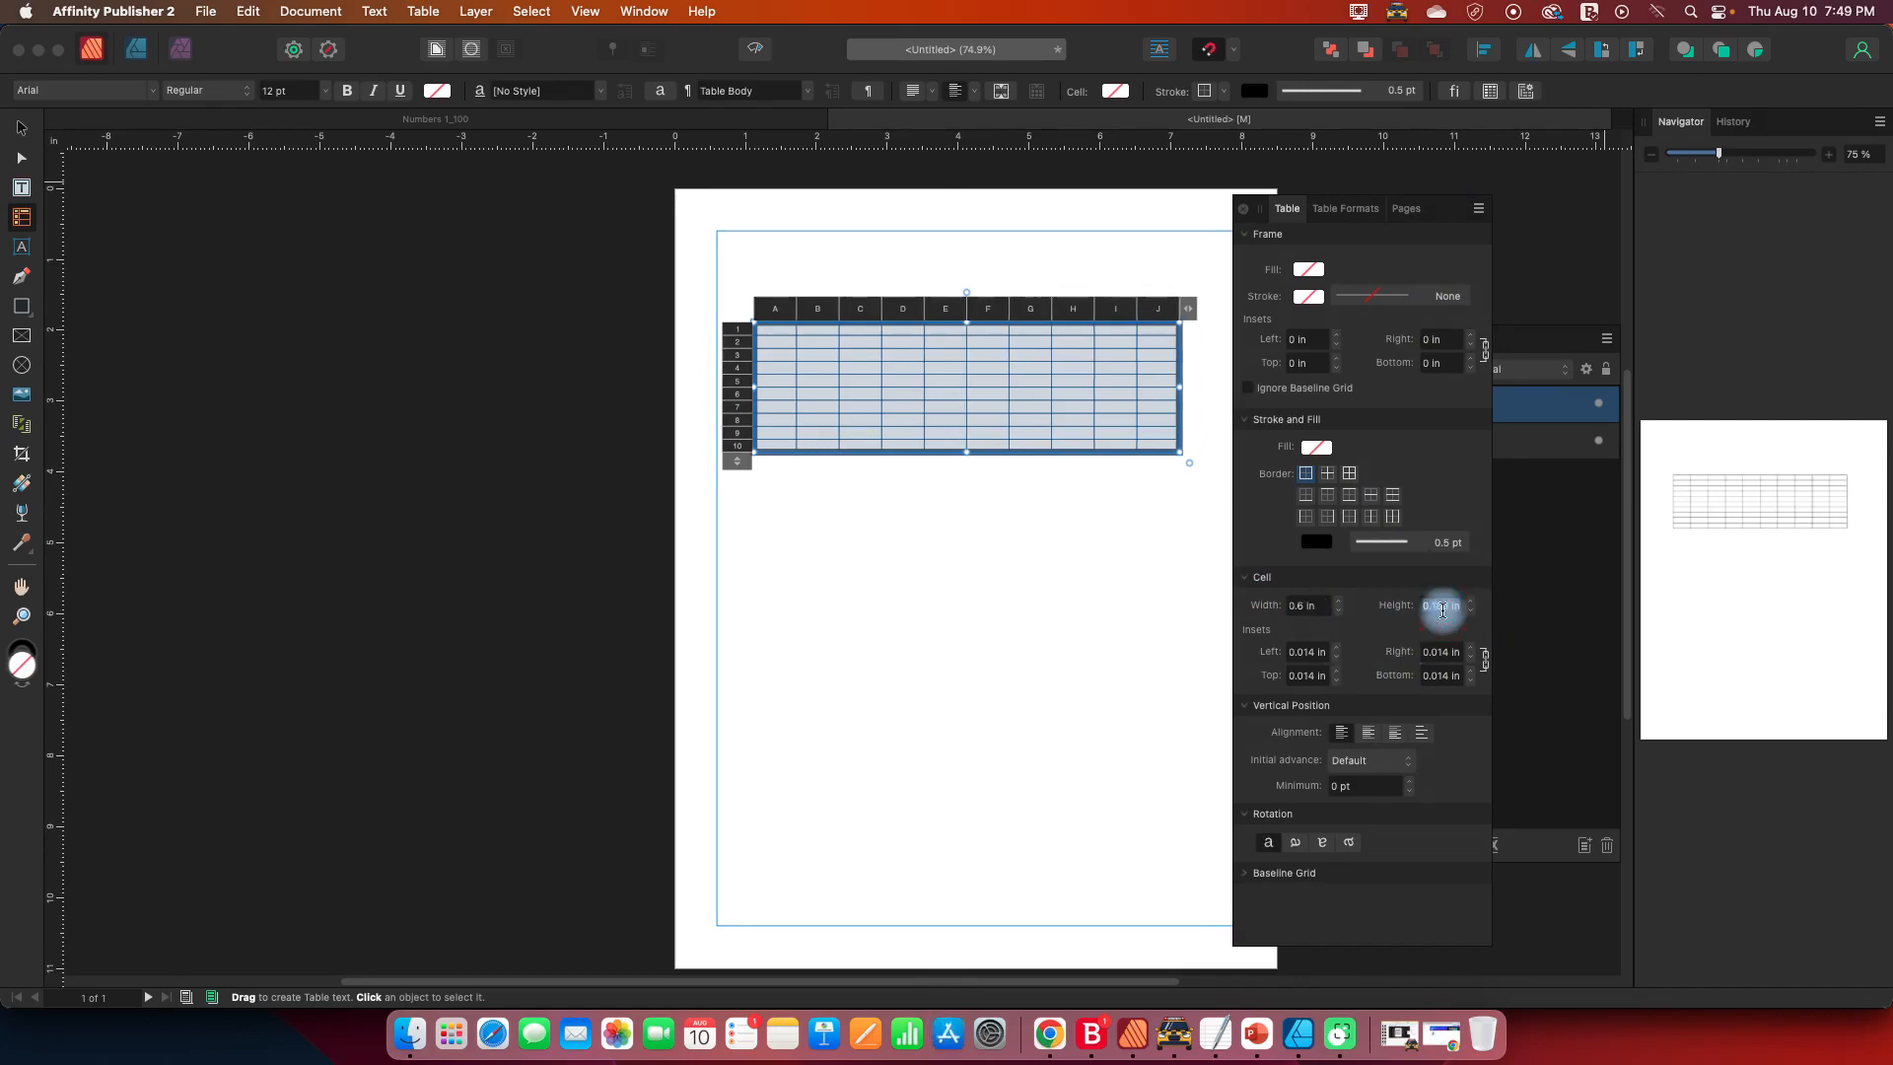
pyautogui.write('.6')
pyautogui.press('Return')
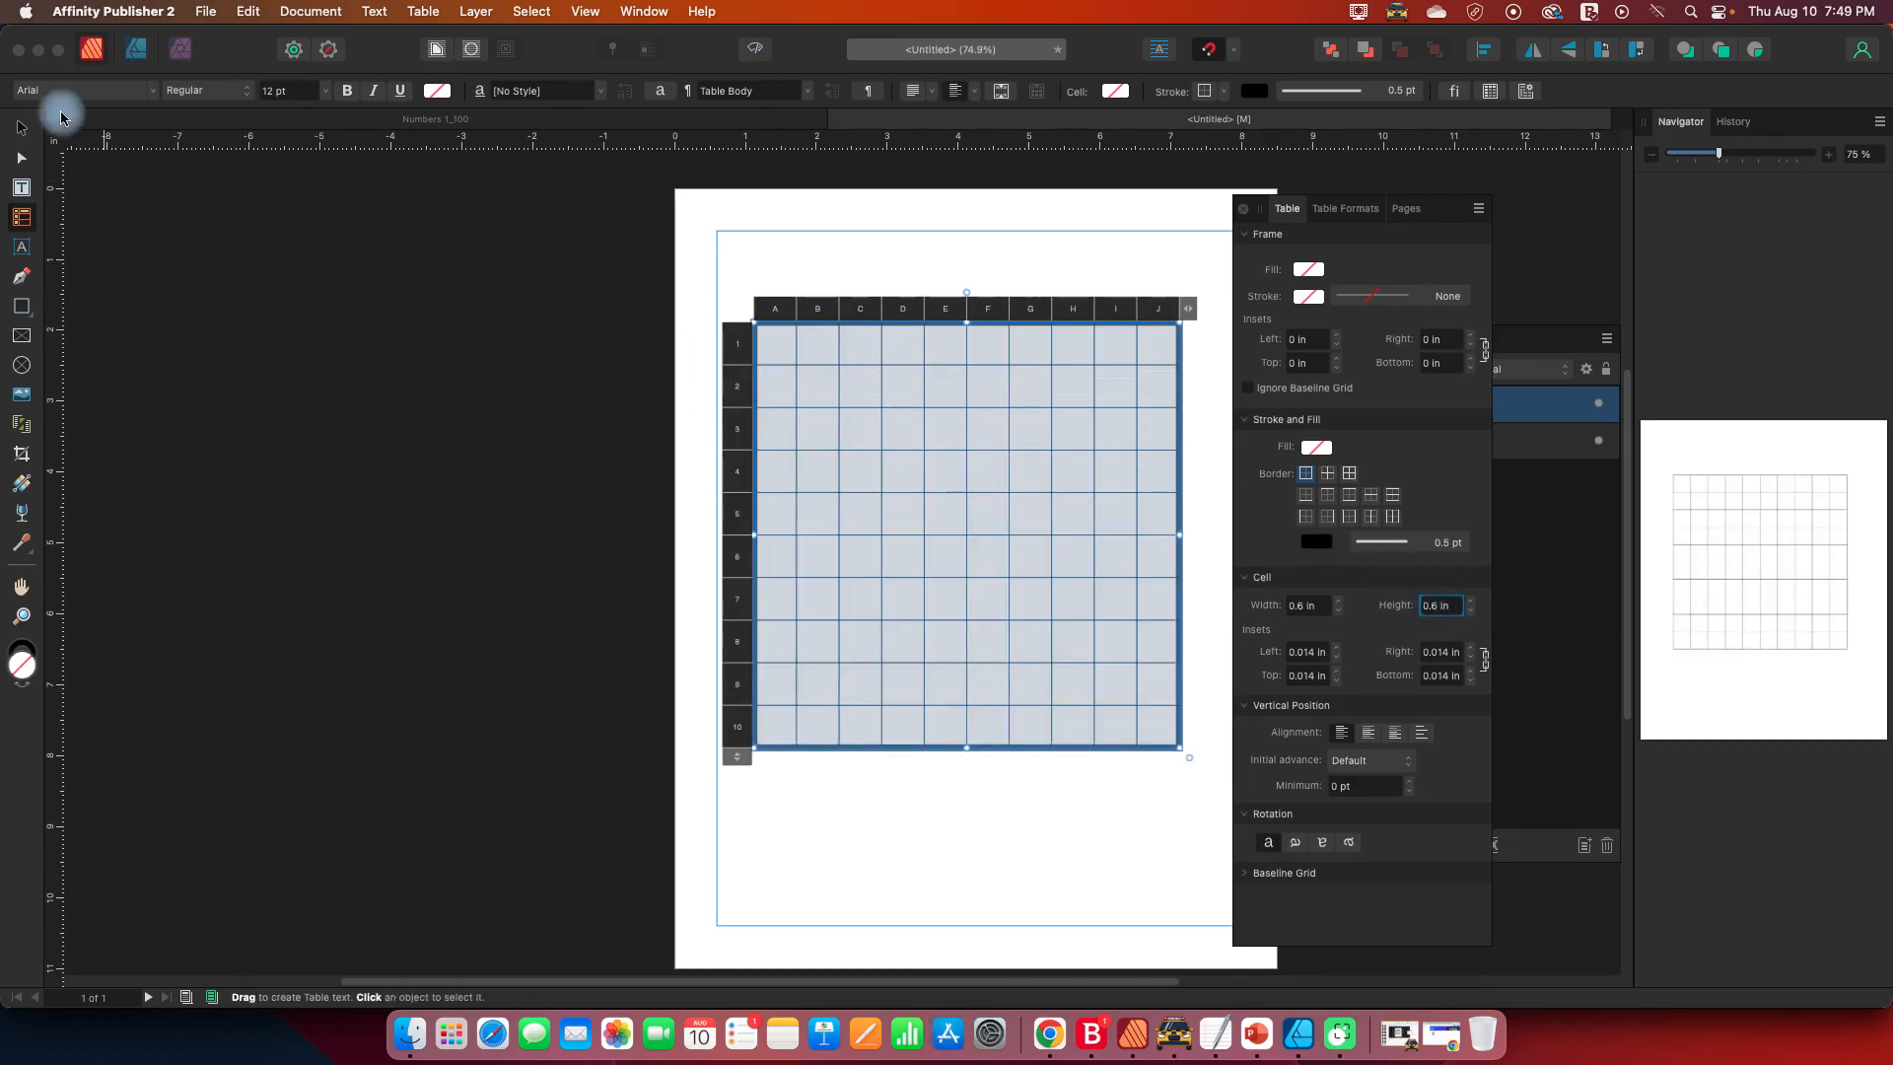
# - Move the table slightly lower so it is horizontally centred on the page, and activate it for cell editing
pyautogui.click(21, 127)
pyautogui.click(878, 417)
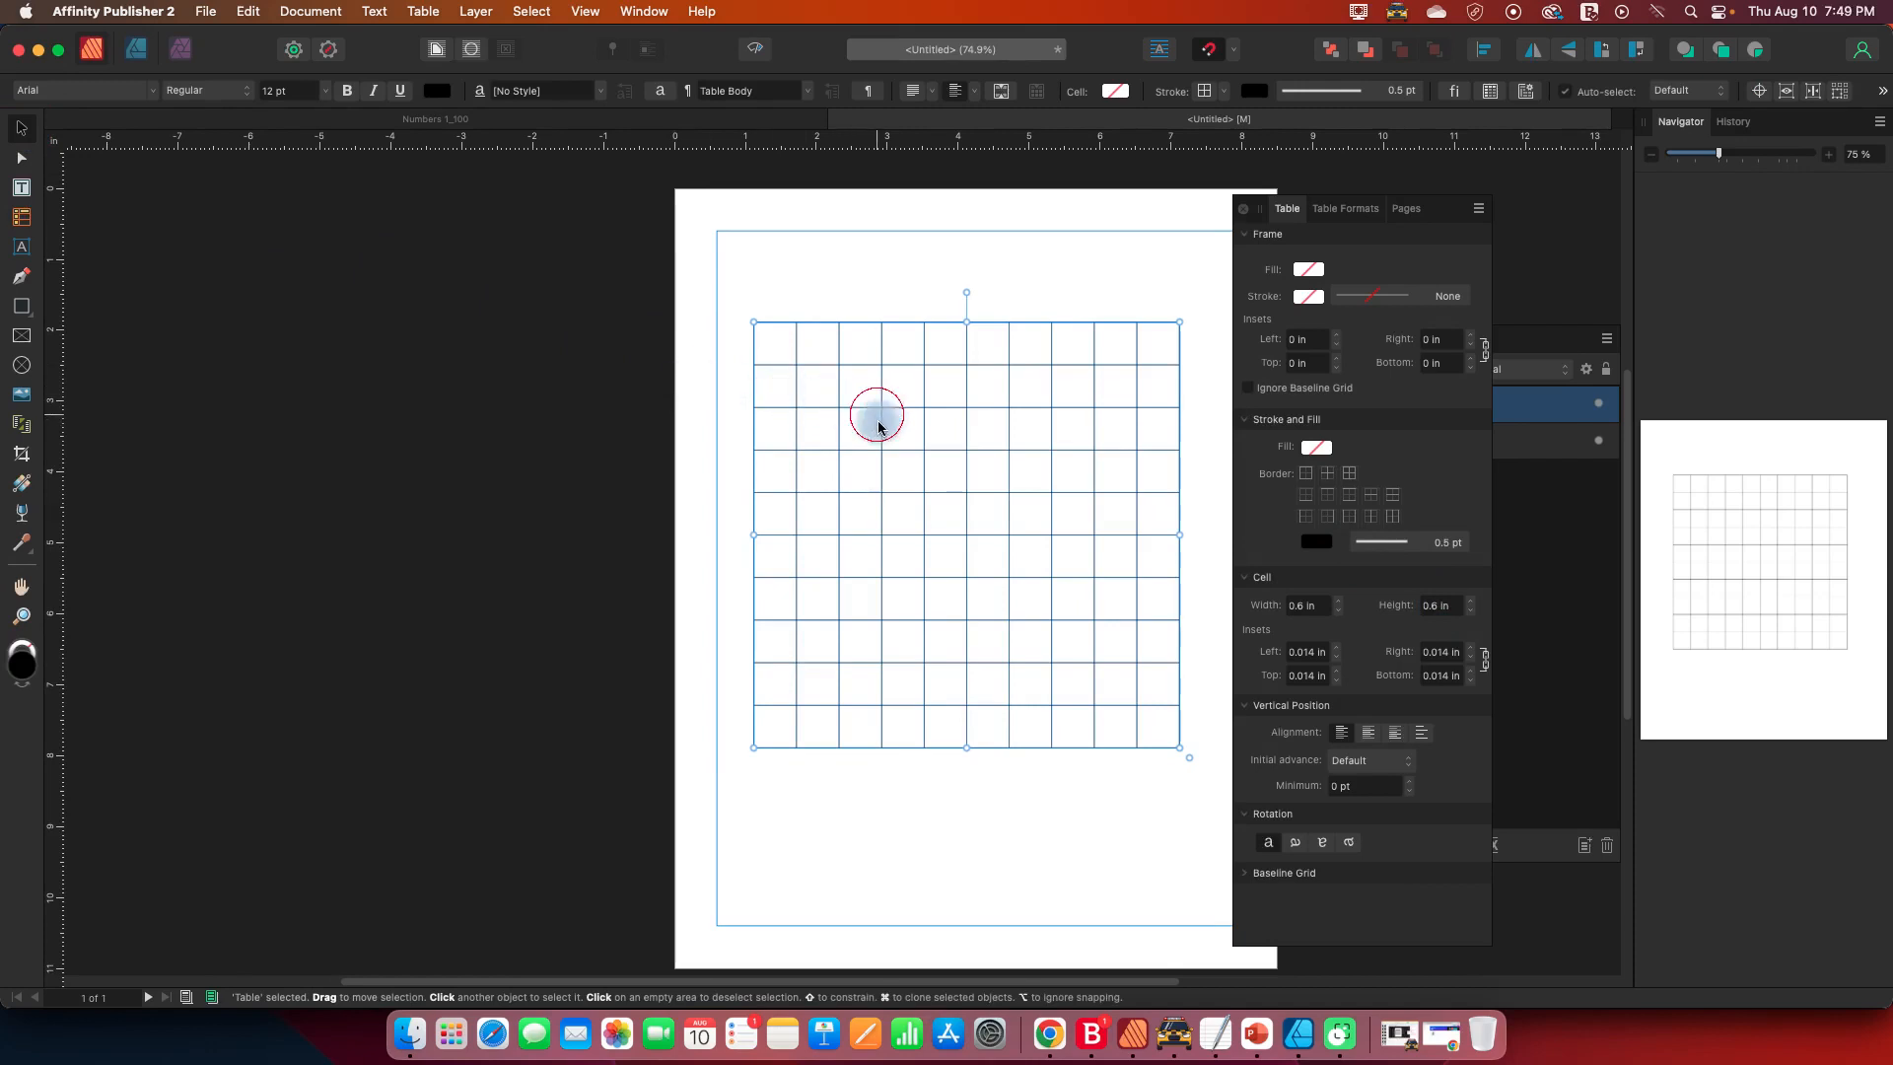
pyautogui.moveTo(879, 426); pyautogui.dragTo(884, 460)
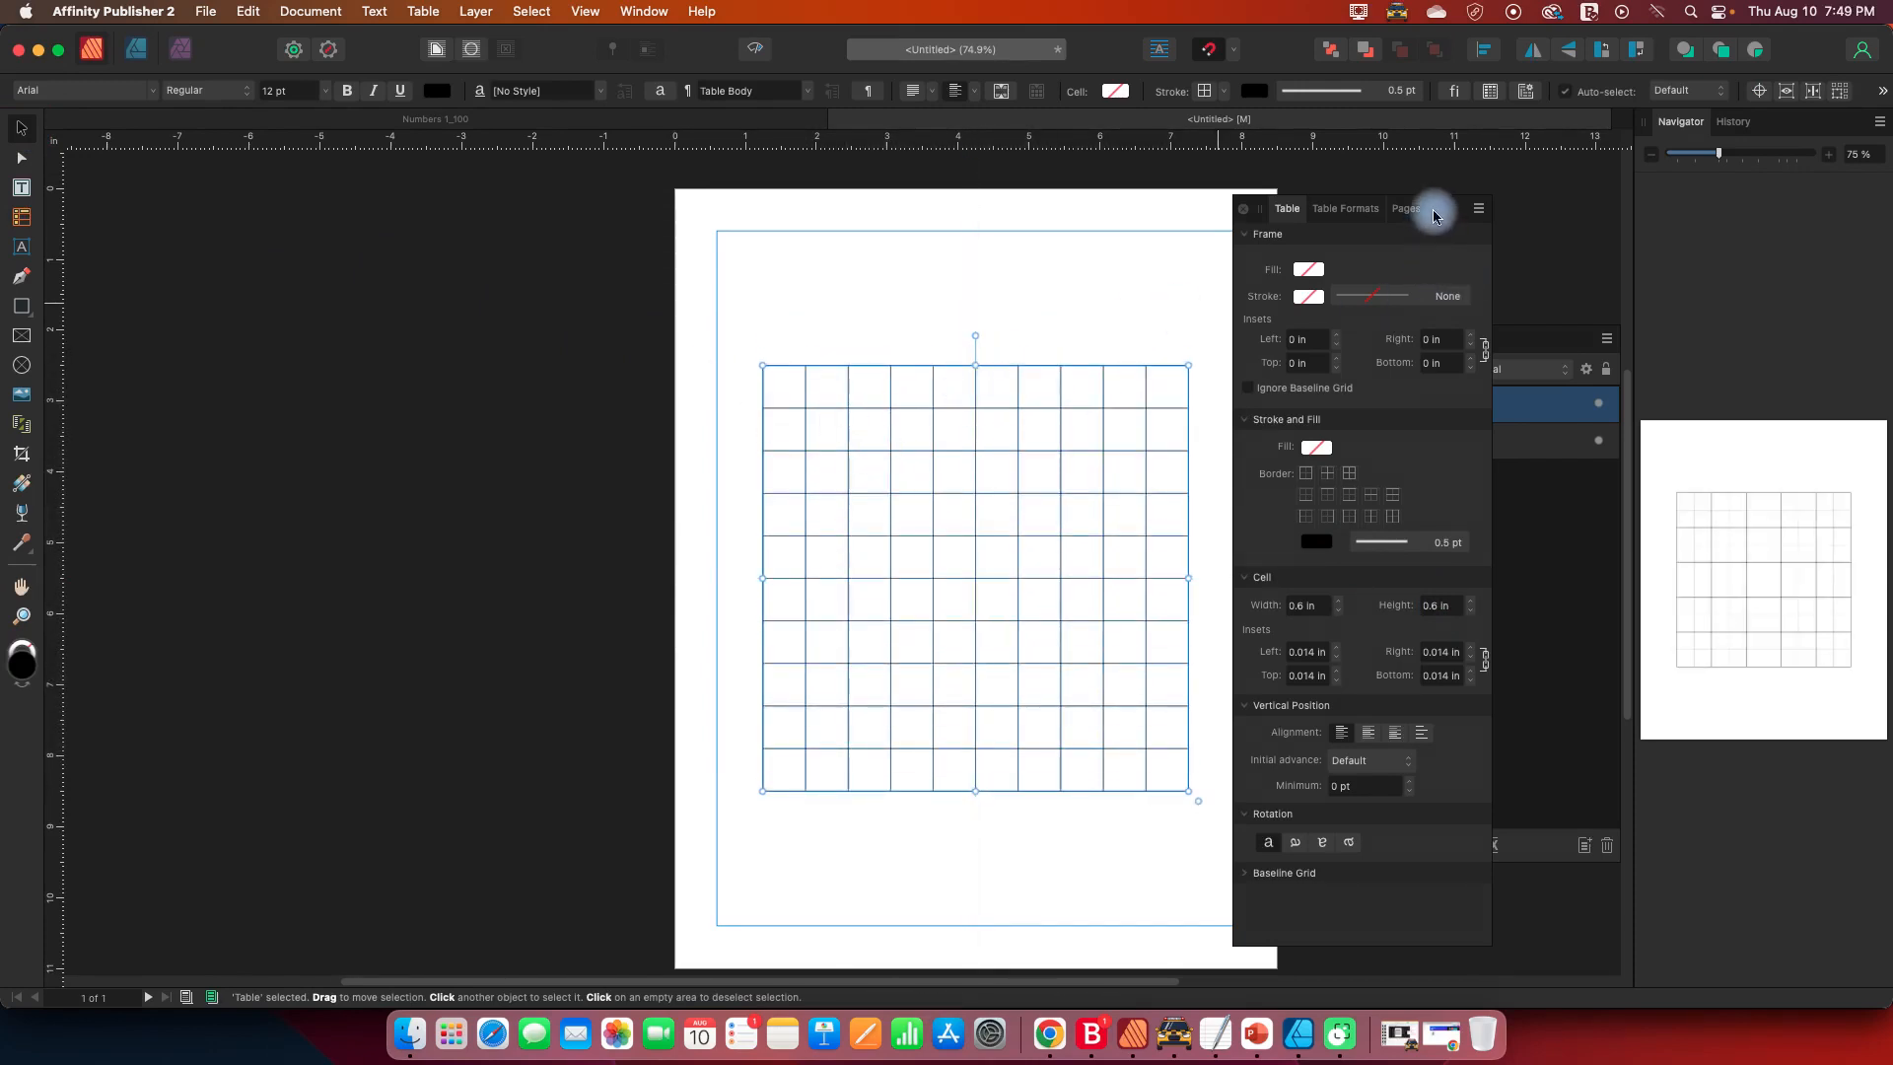
pyautogui.moveTo(1434, 216); pyautogui.dragTo(1495, 216)
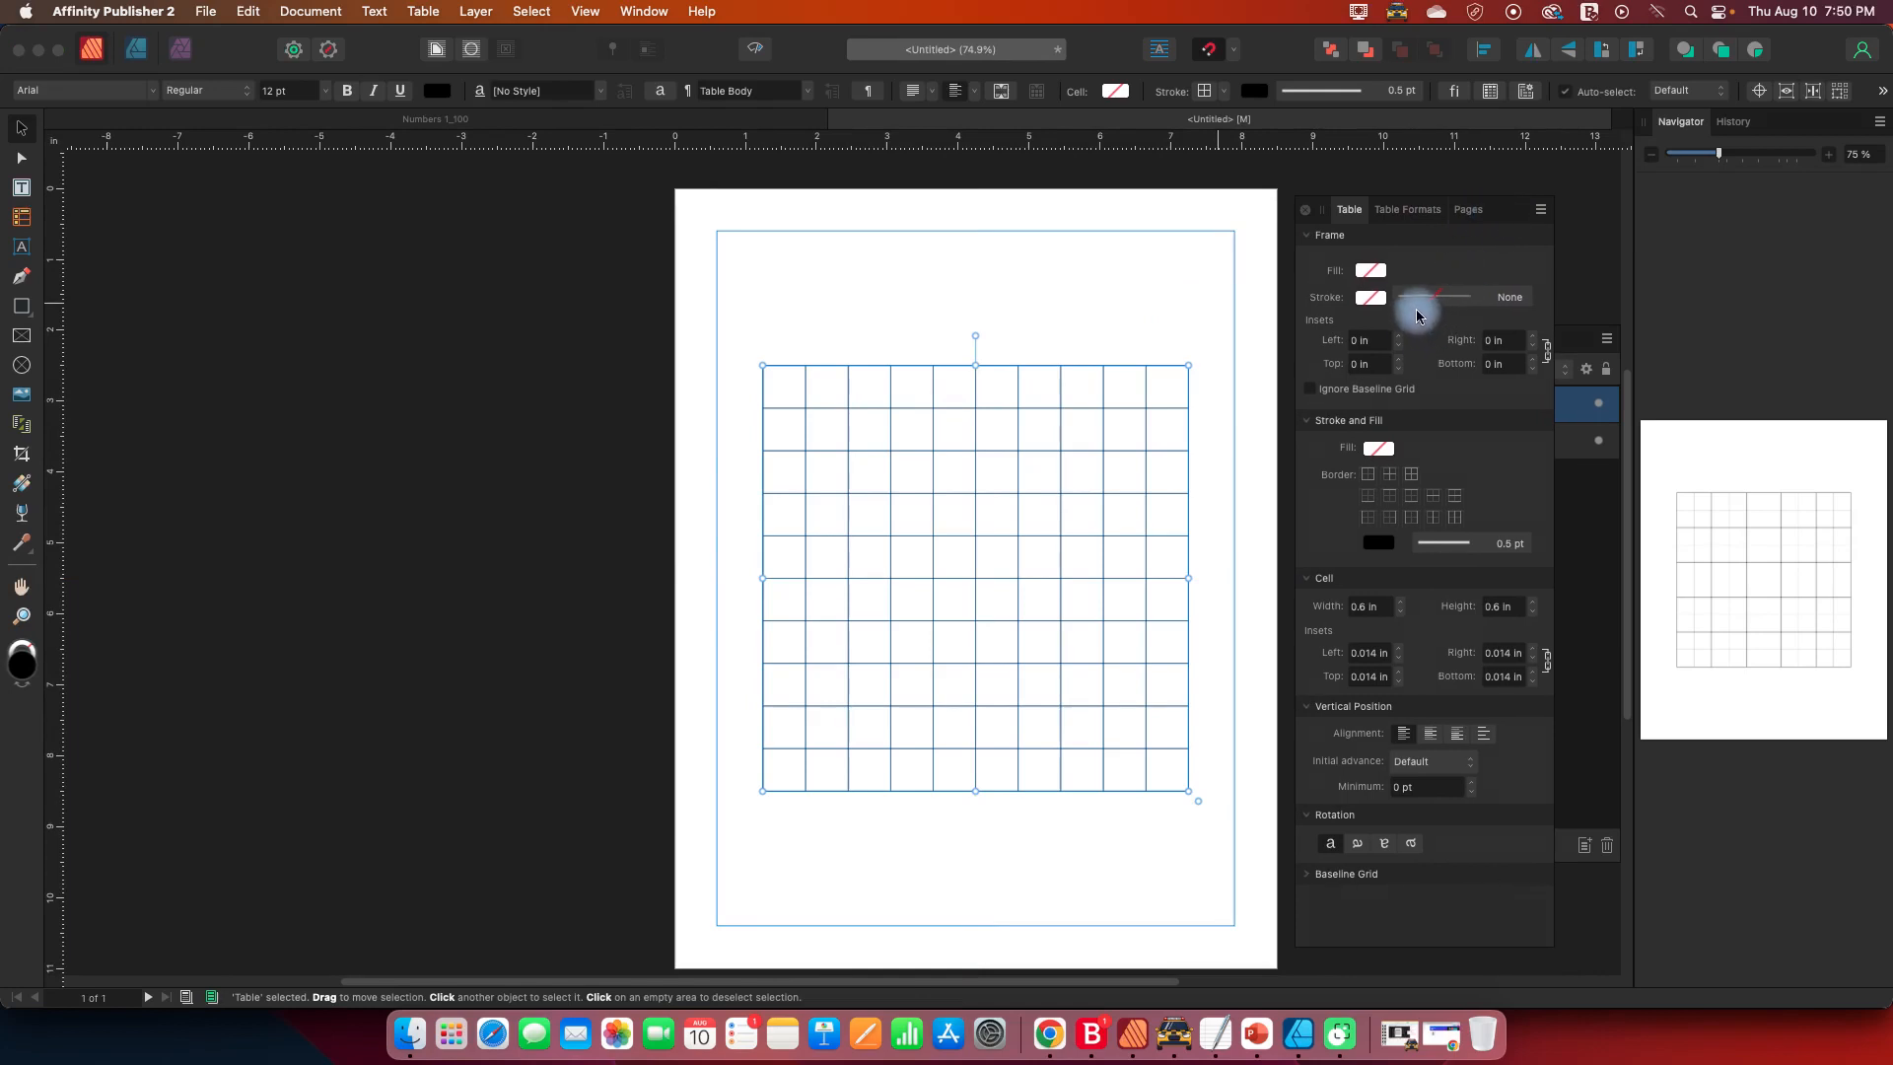
pyautogui.click(786, 397)
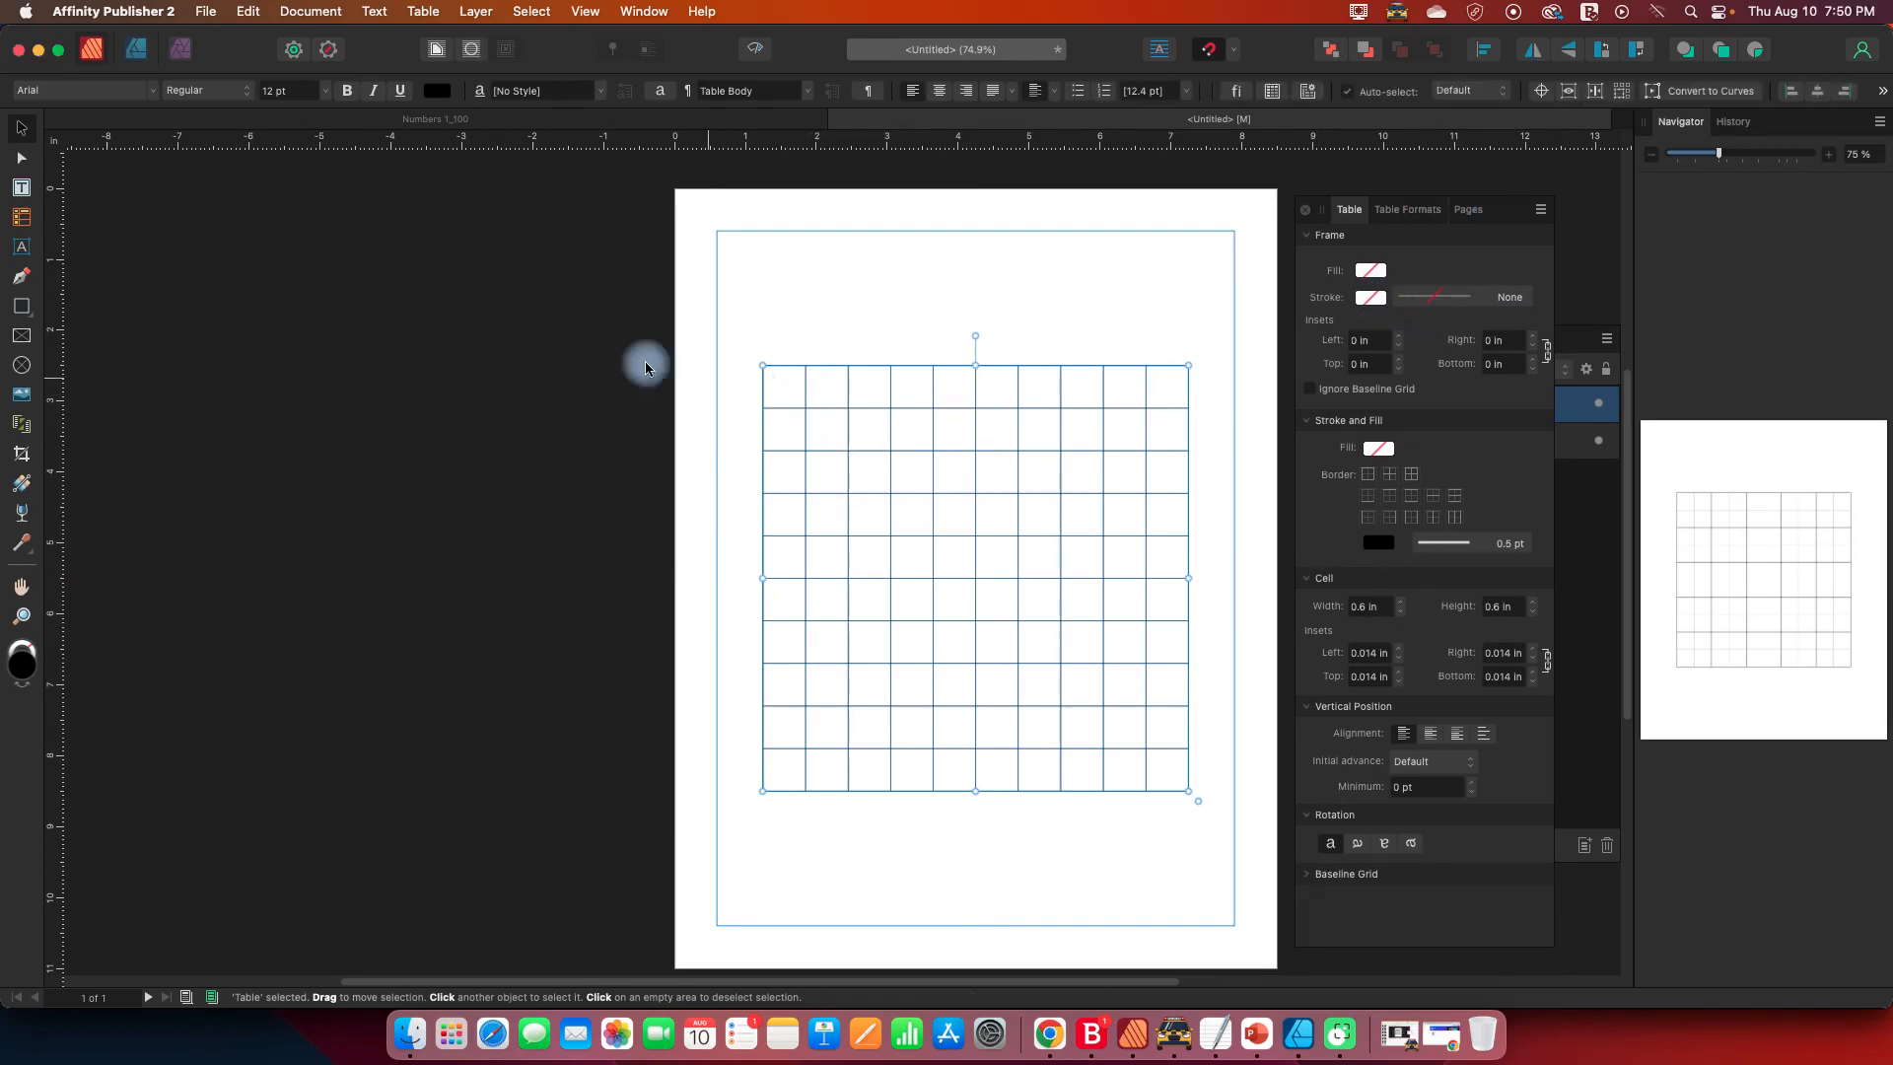
pyautogui.click(22, 217)
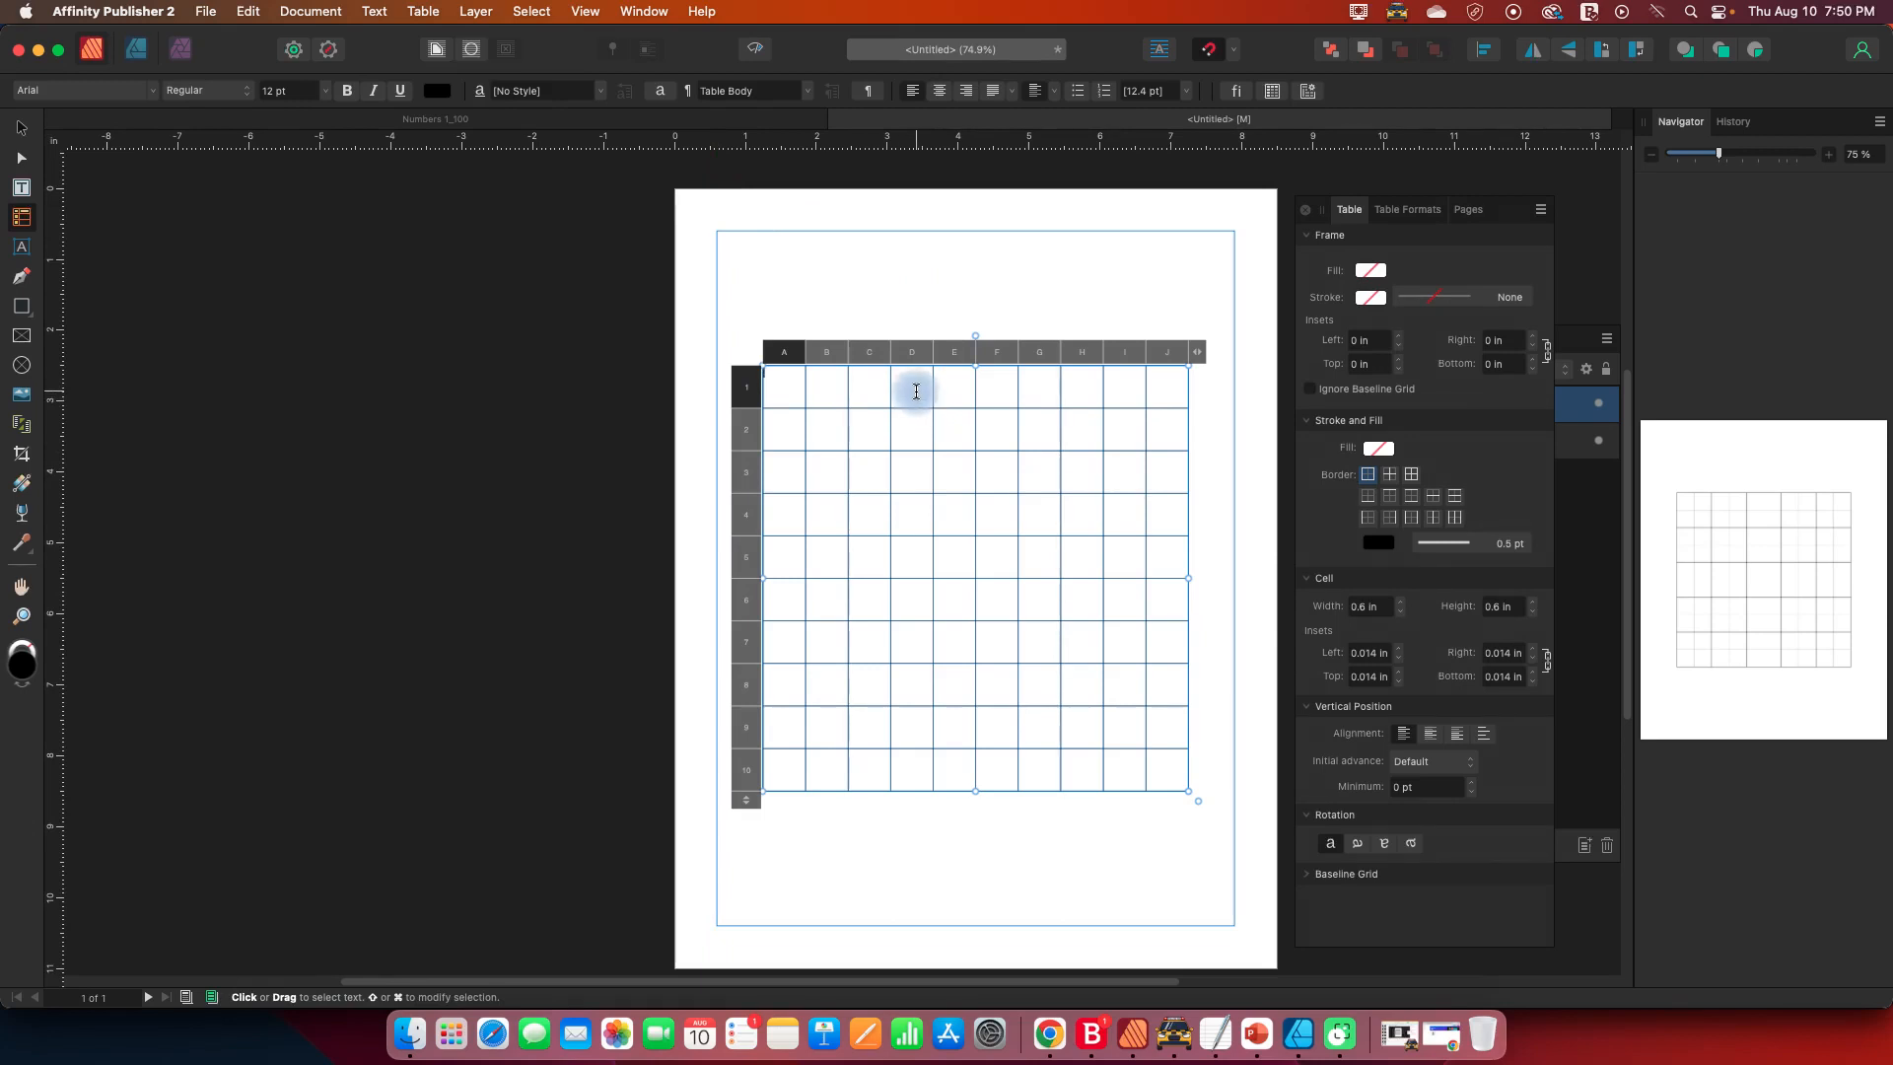
pyautogui.write('1')
pyautogui.press('Tab')
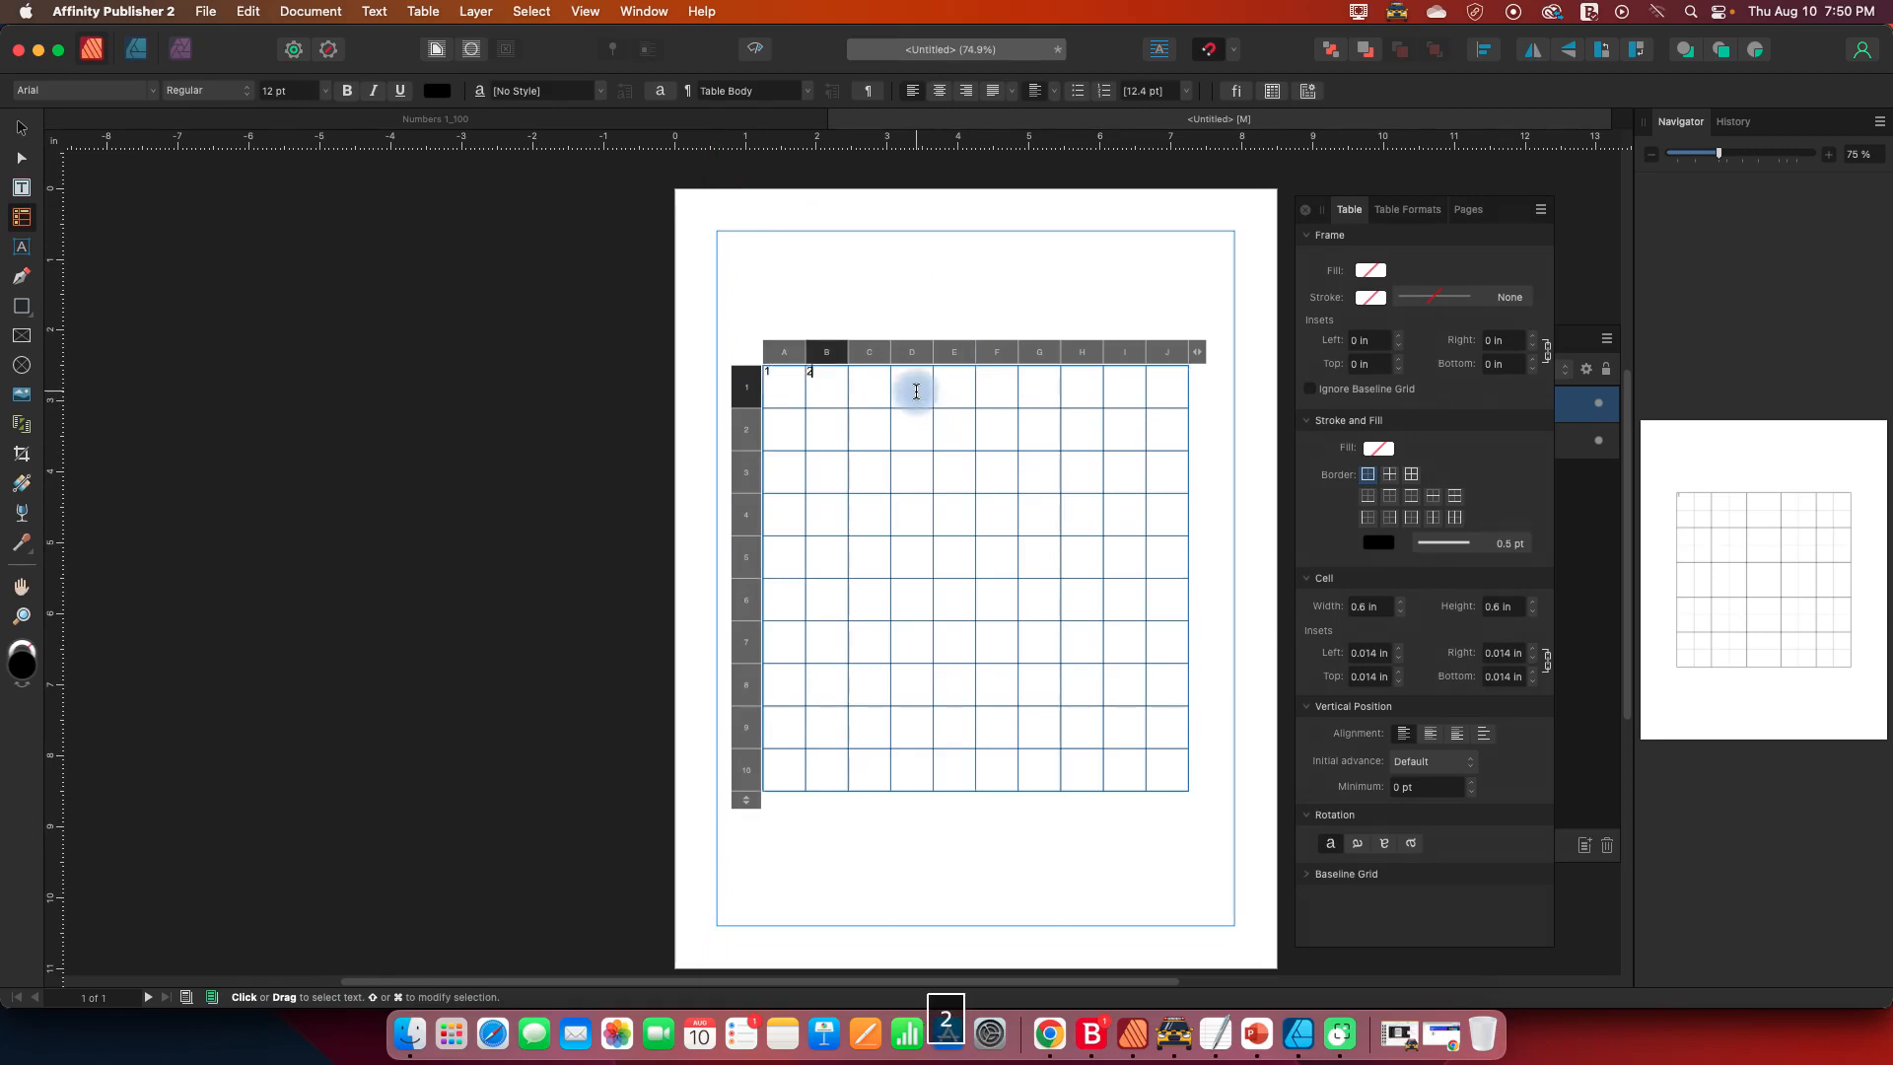
pyautogui.press('Tab')
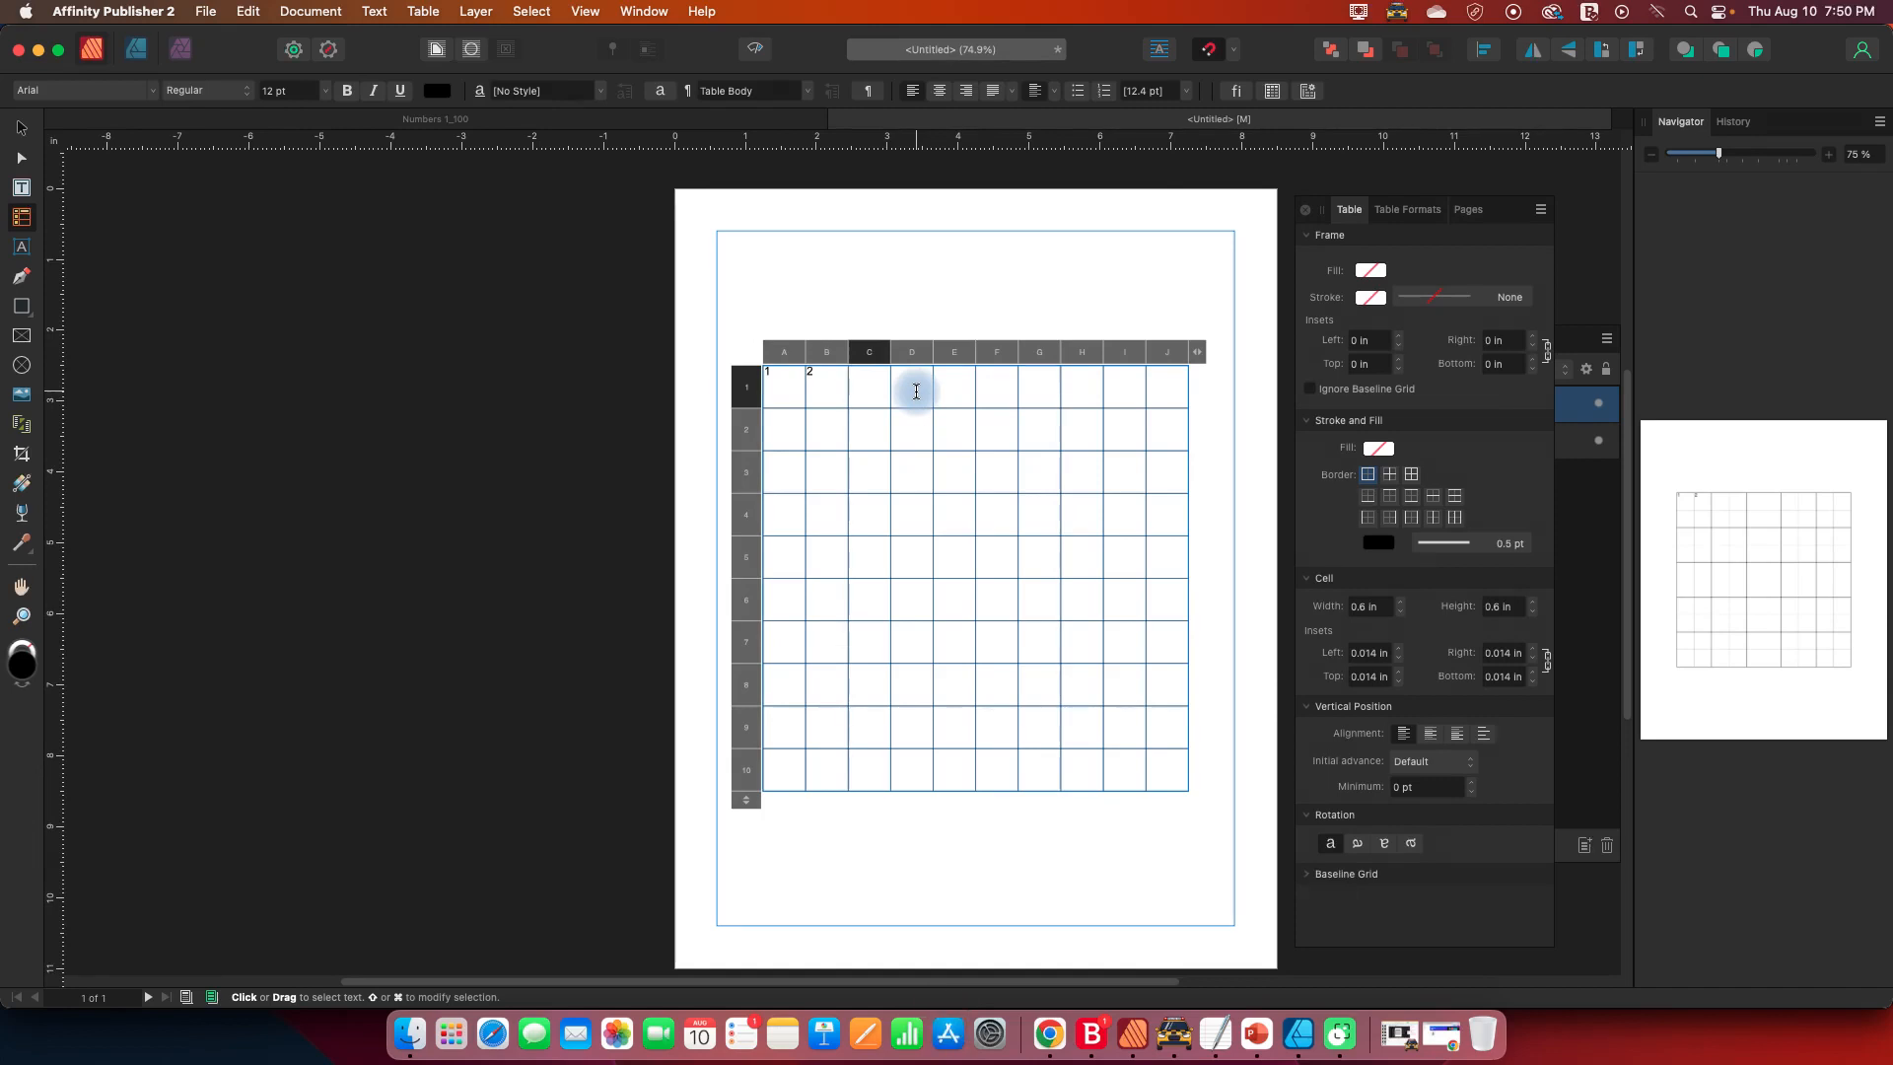
pyautogui.press('super+z')
pyautogui.press('super+z')
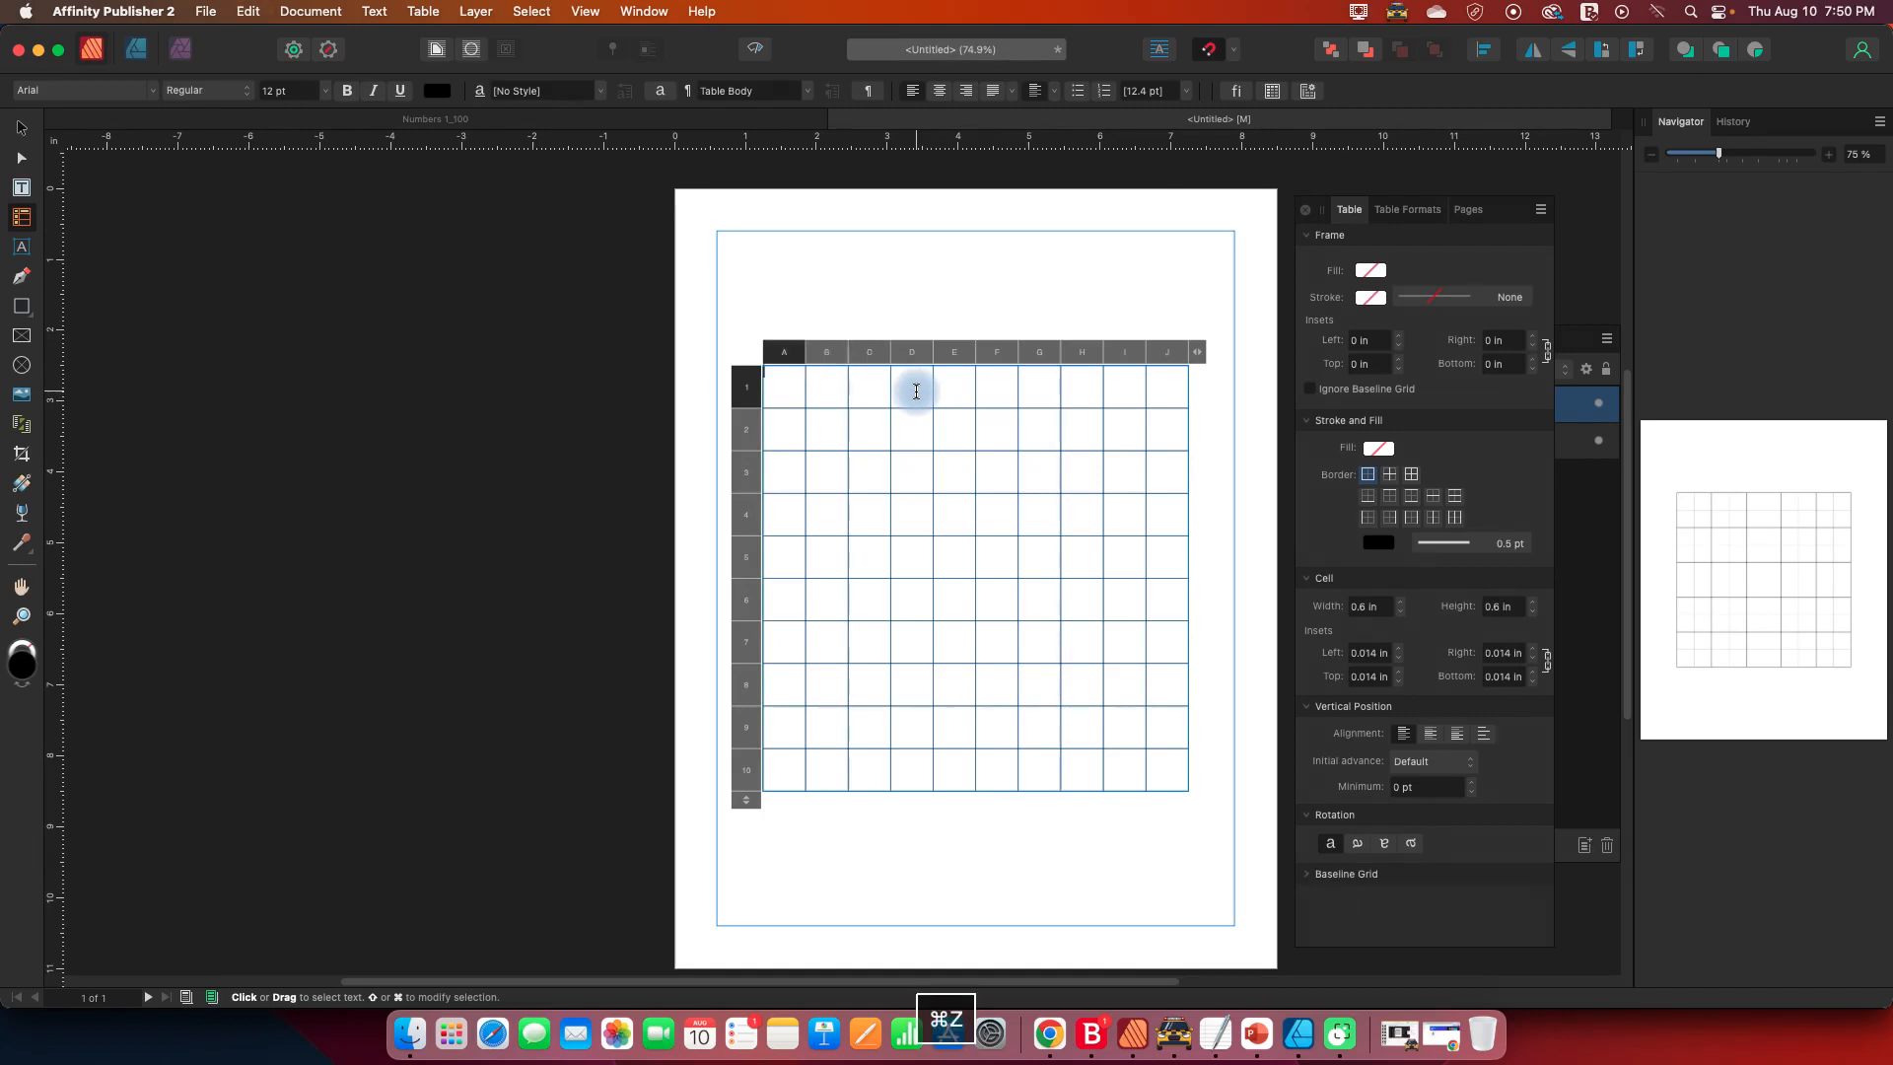
# - Show the Paragraph text settings and apply the 1,2,3,4... list type to the table's first cell
pyautogui.click(645, 13)
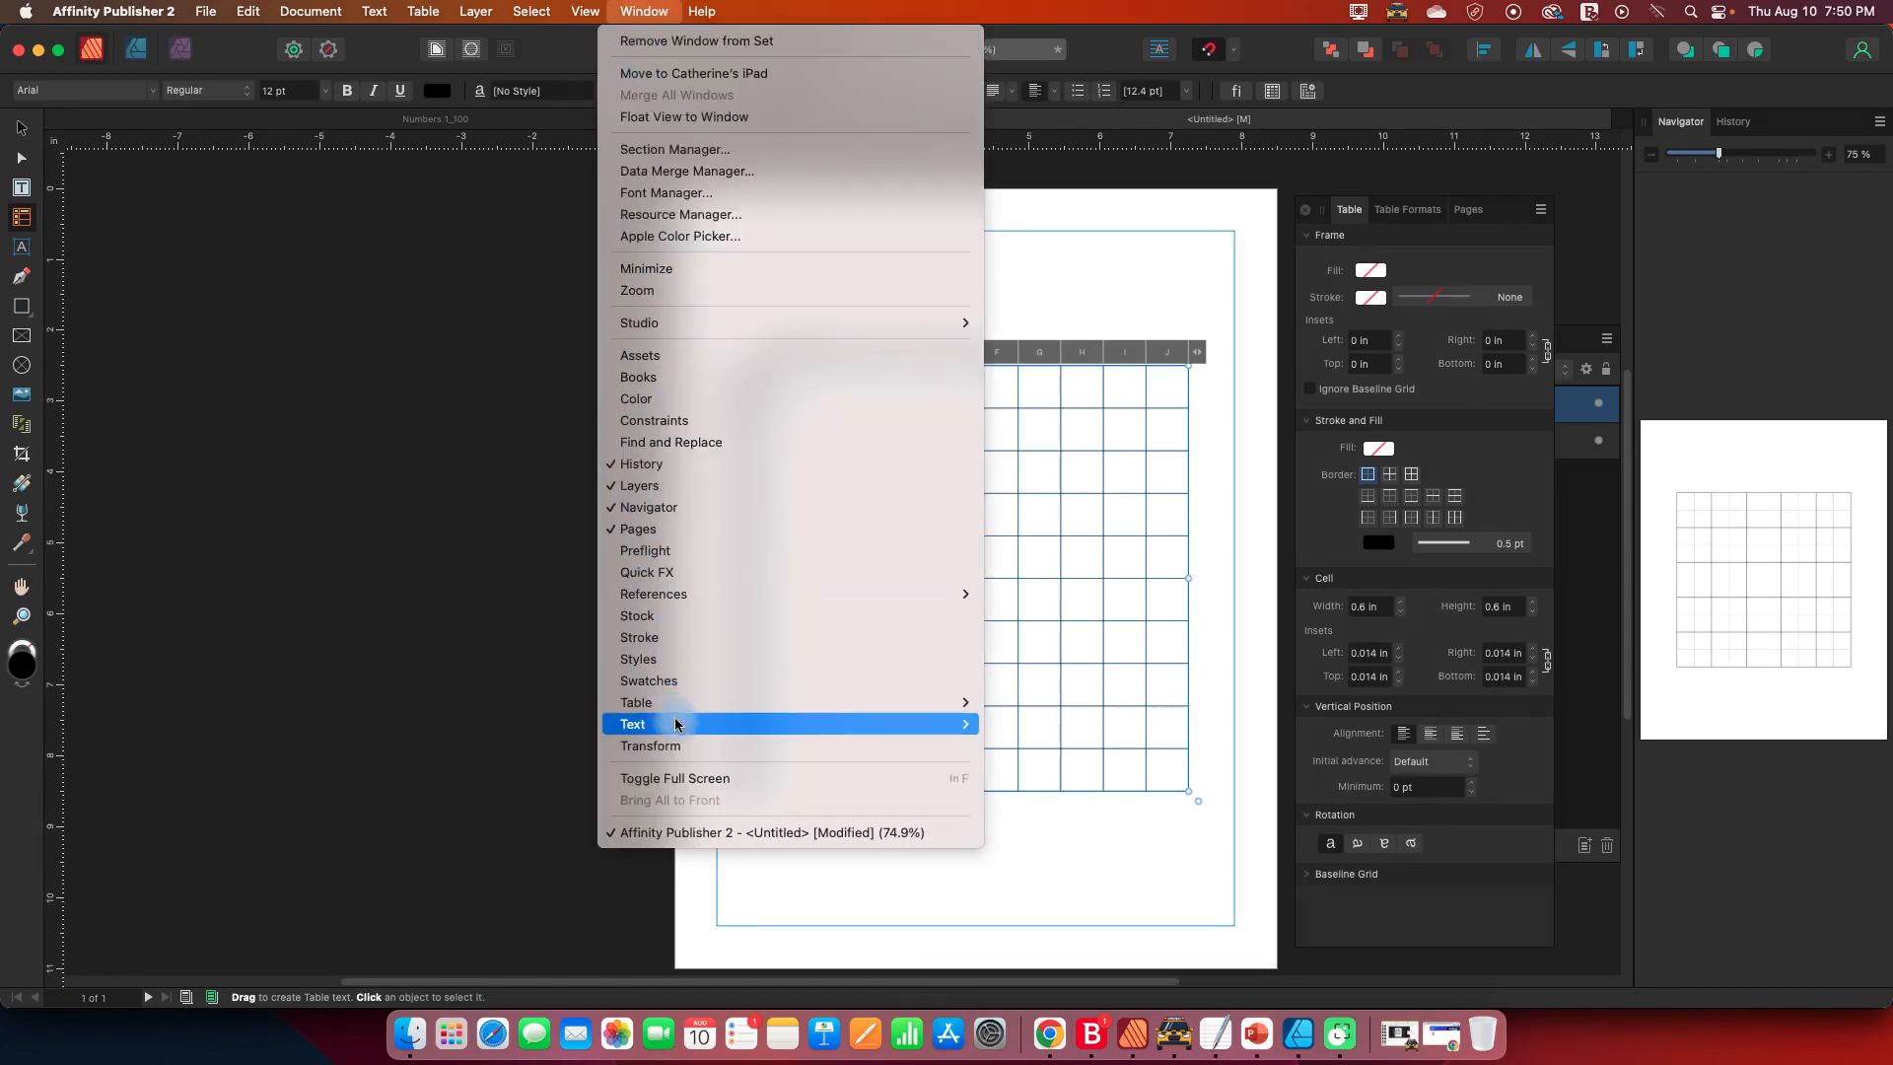
pyautogui.moveTo(676, 723)
pyautogui.click(1008, 772)
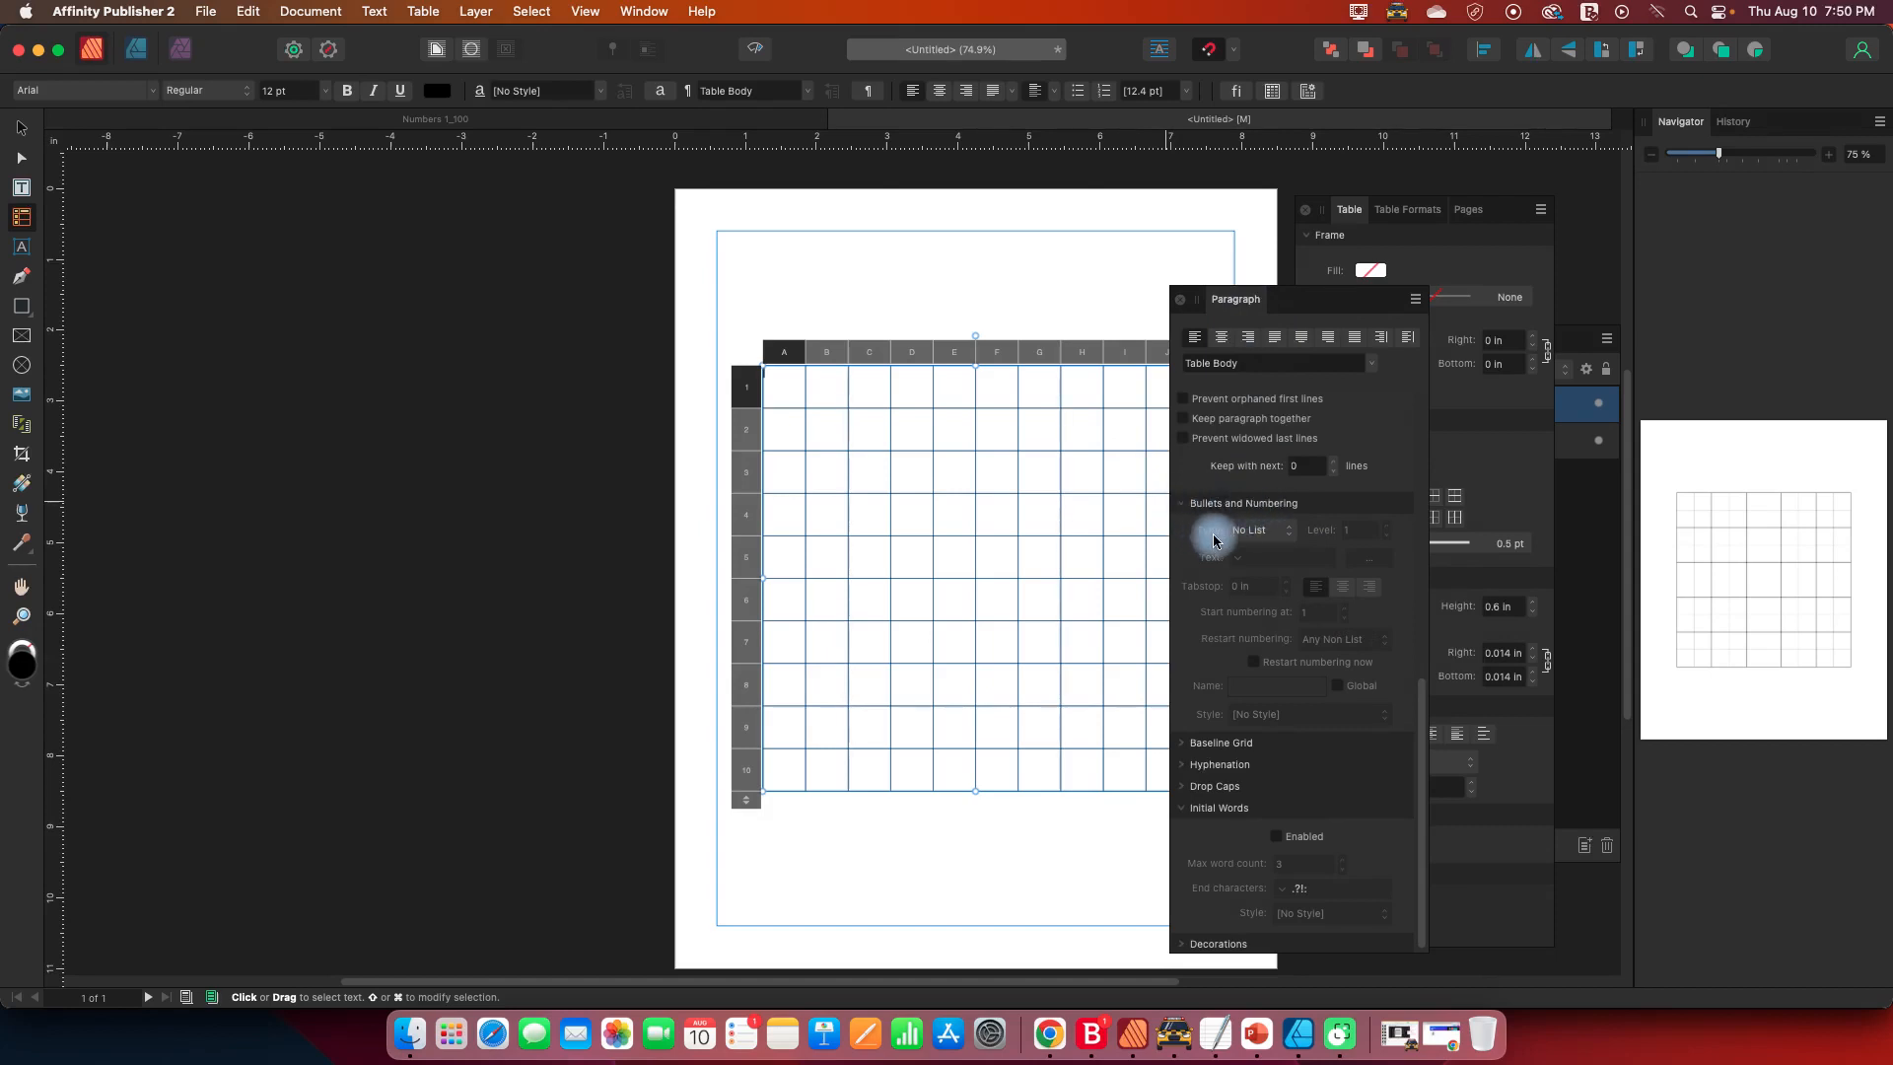
pyautogui.click(1271, 538)
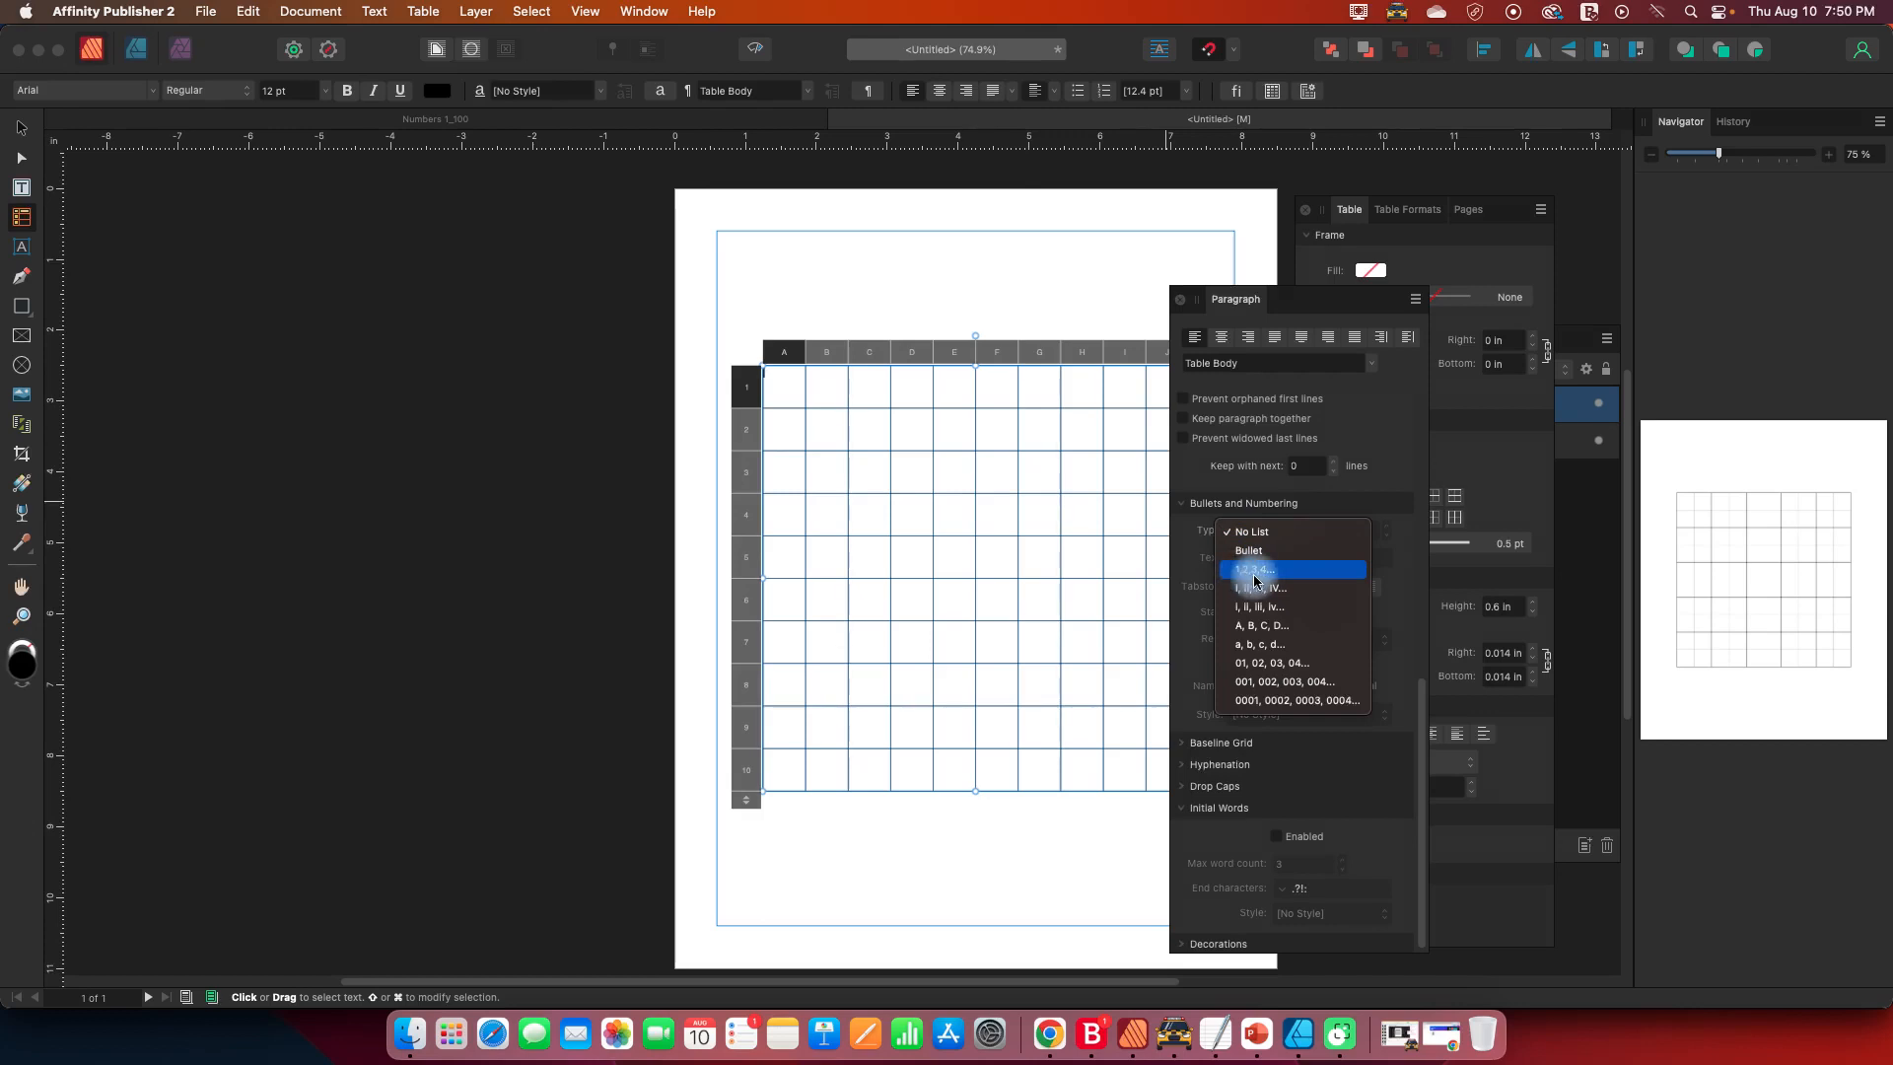
pyautogui.click(1255, 575)
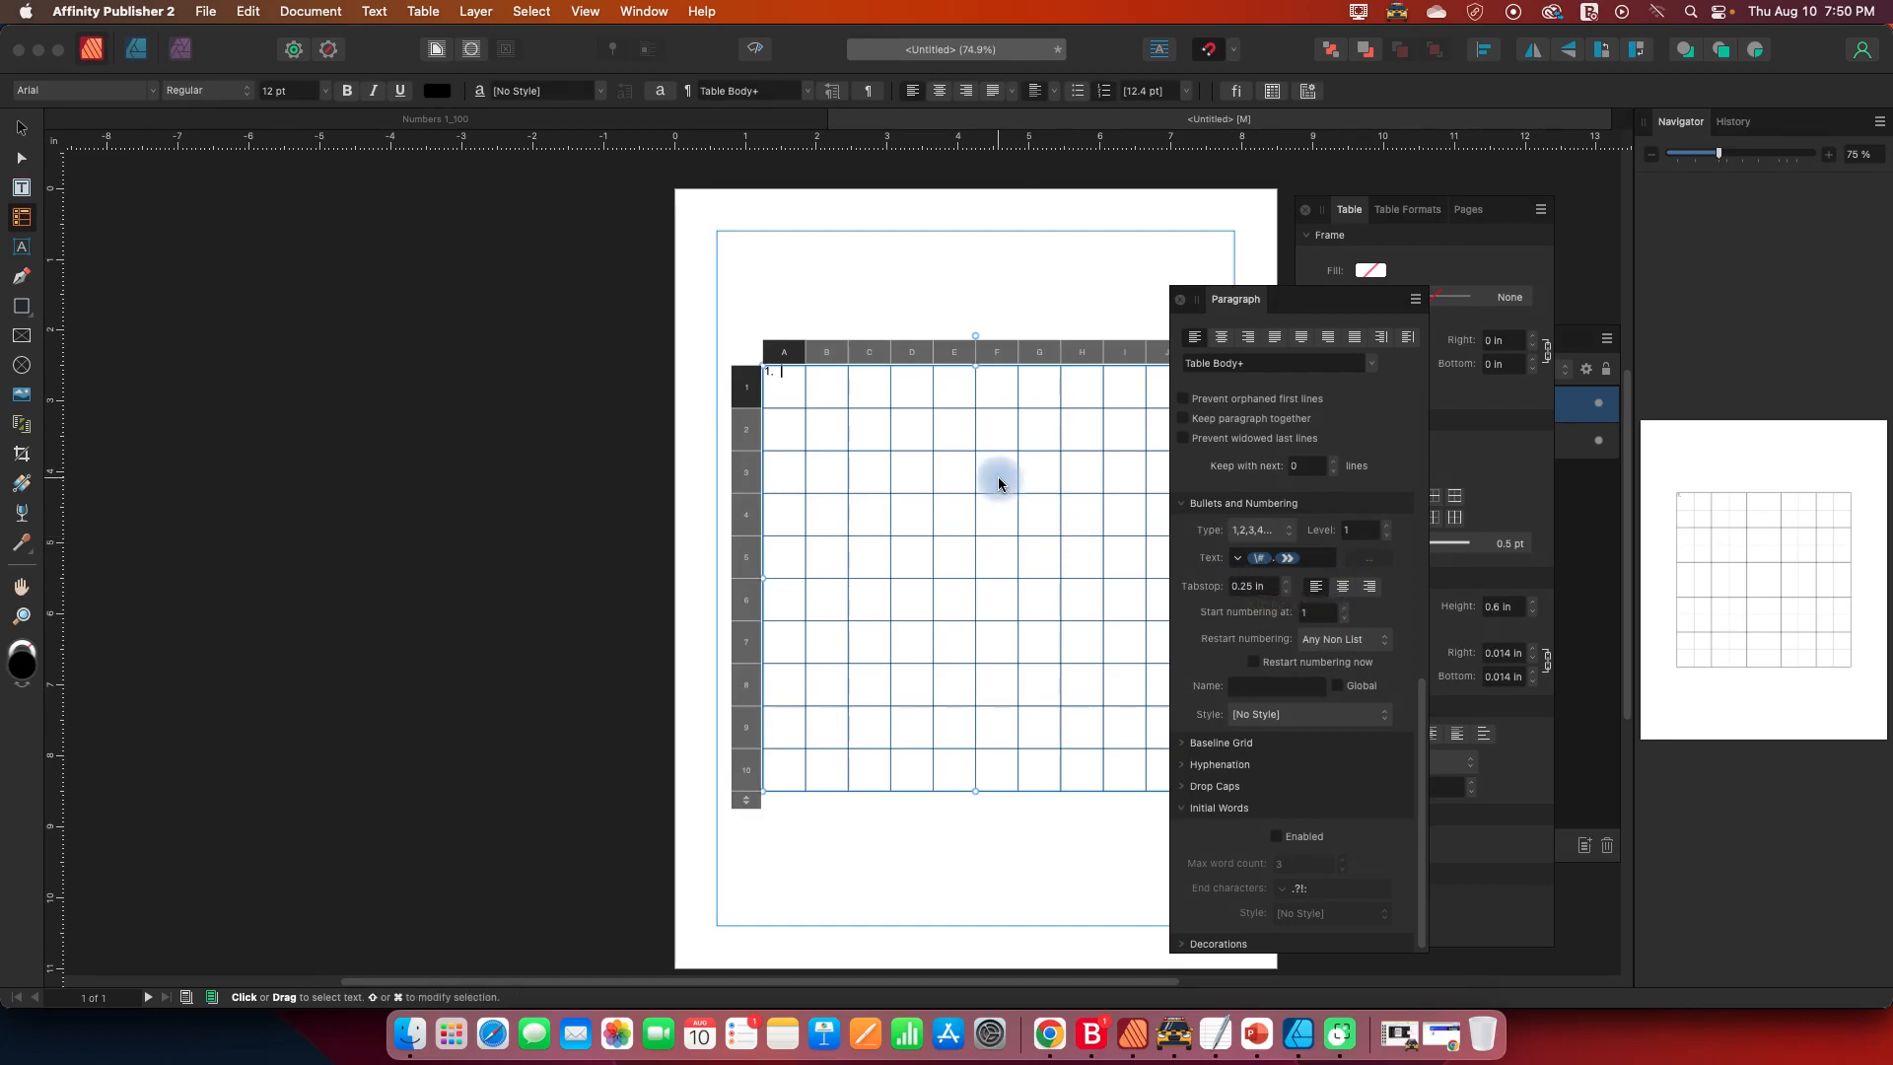
# - Select every cell in the table and apply the 1,2,3,4... list type, keeping the whole grid in view
pyautogui.moveTo(782, 351); pyautogui.dragTo(1212, 352)
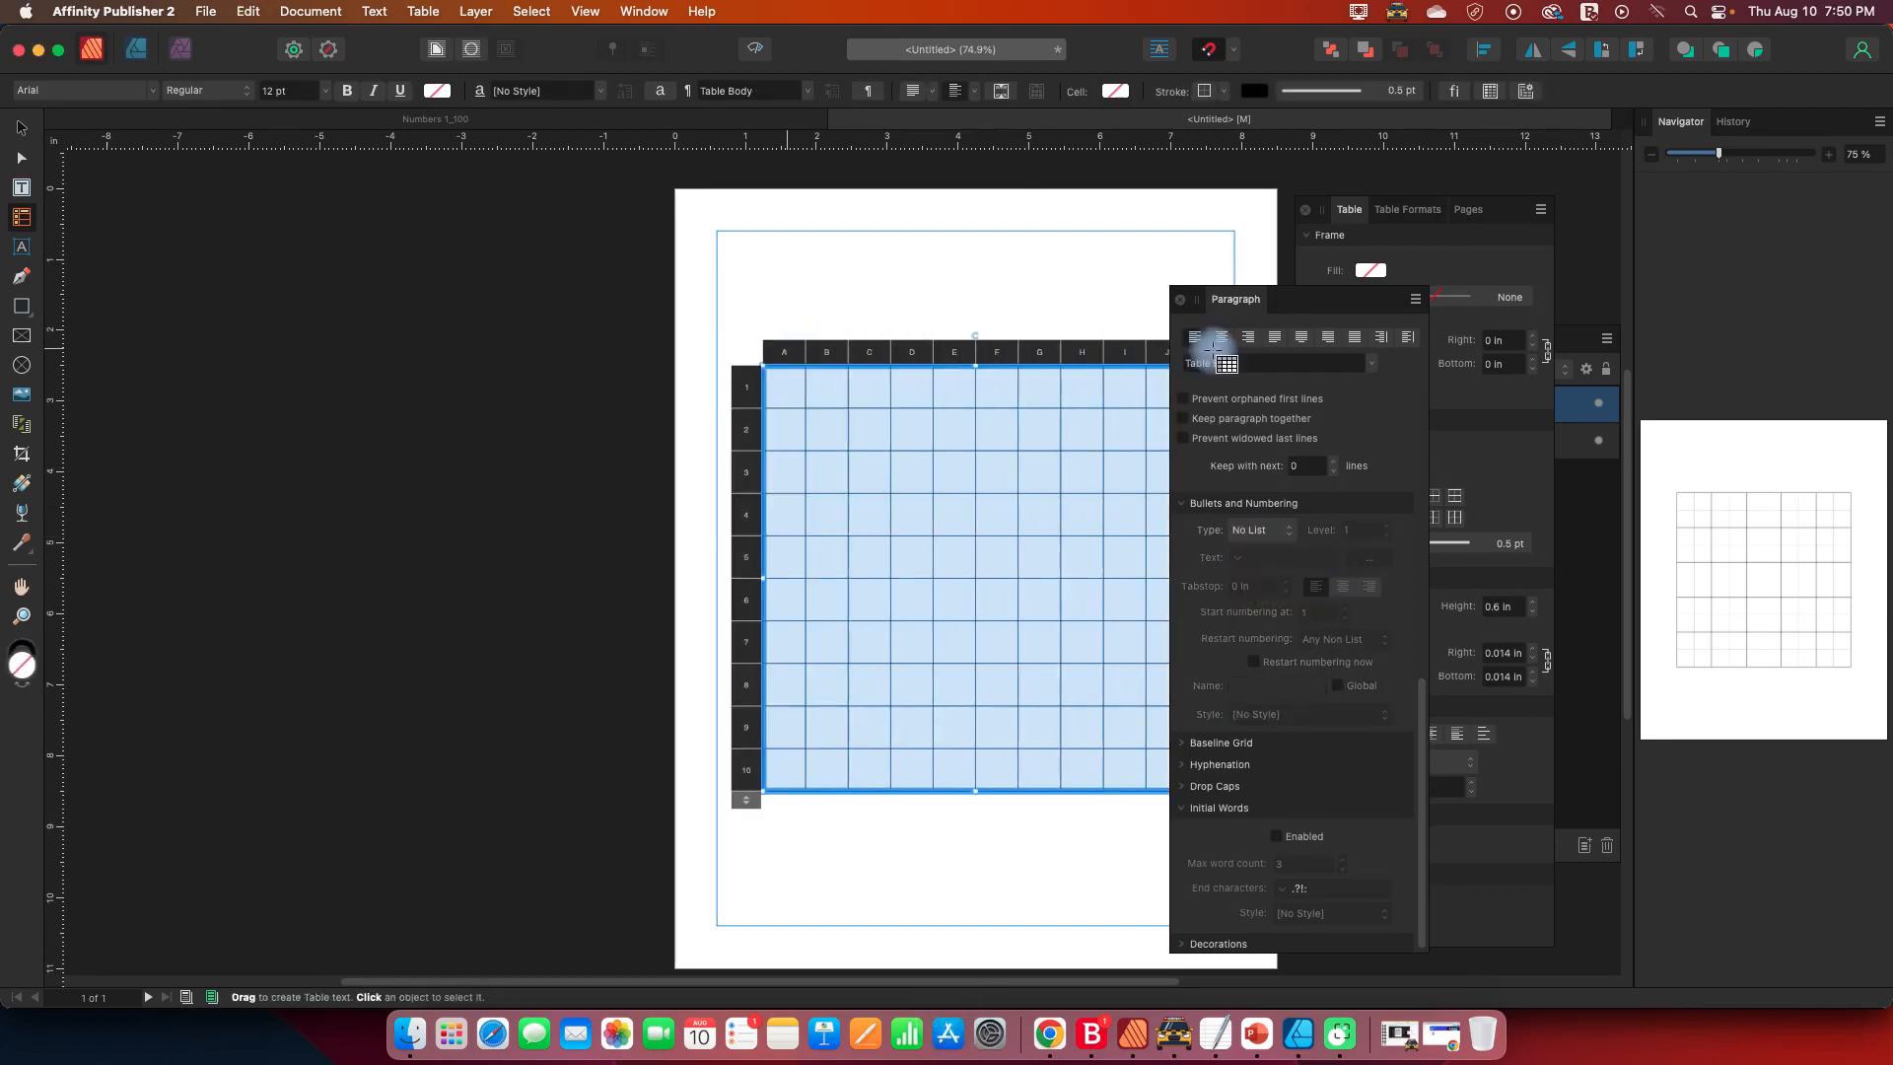
pyautogui.click(1258, 530)
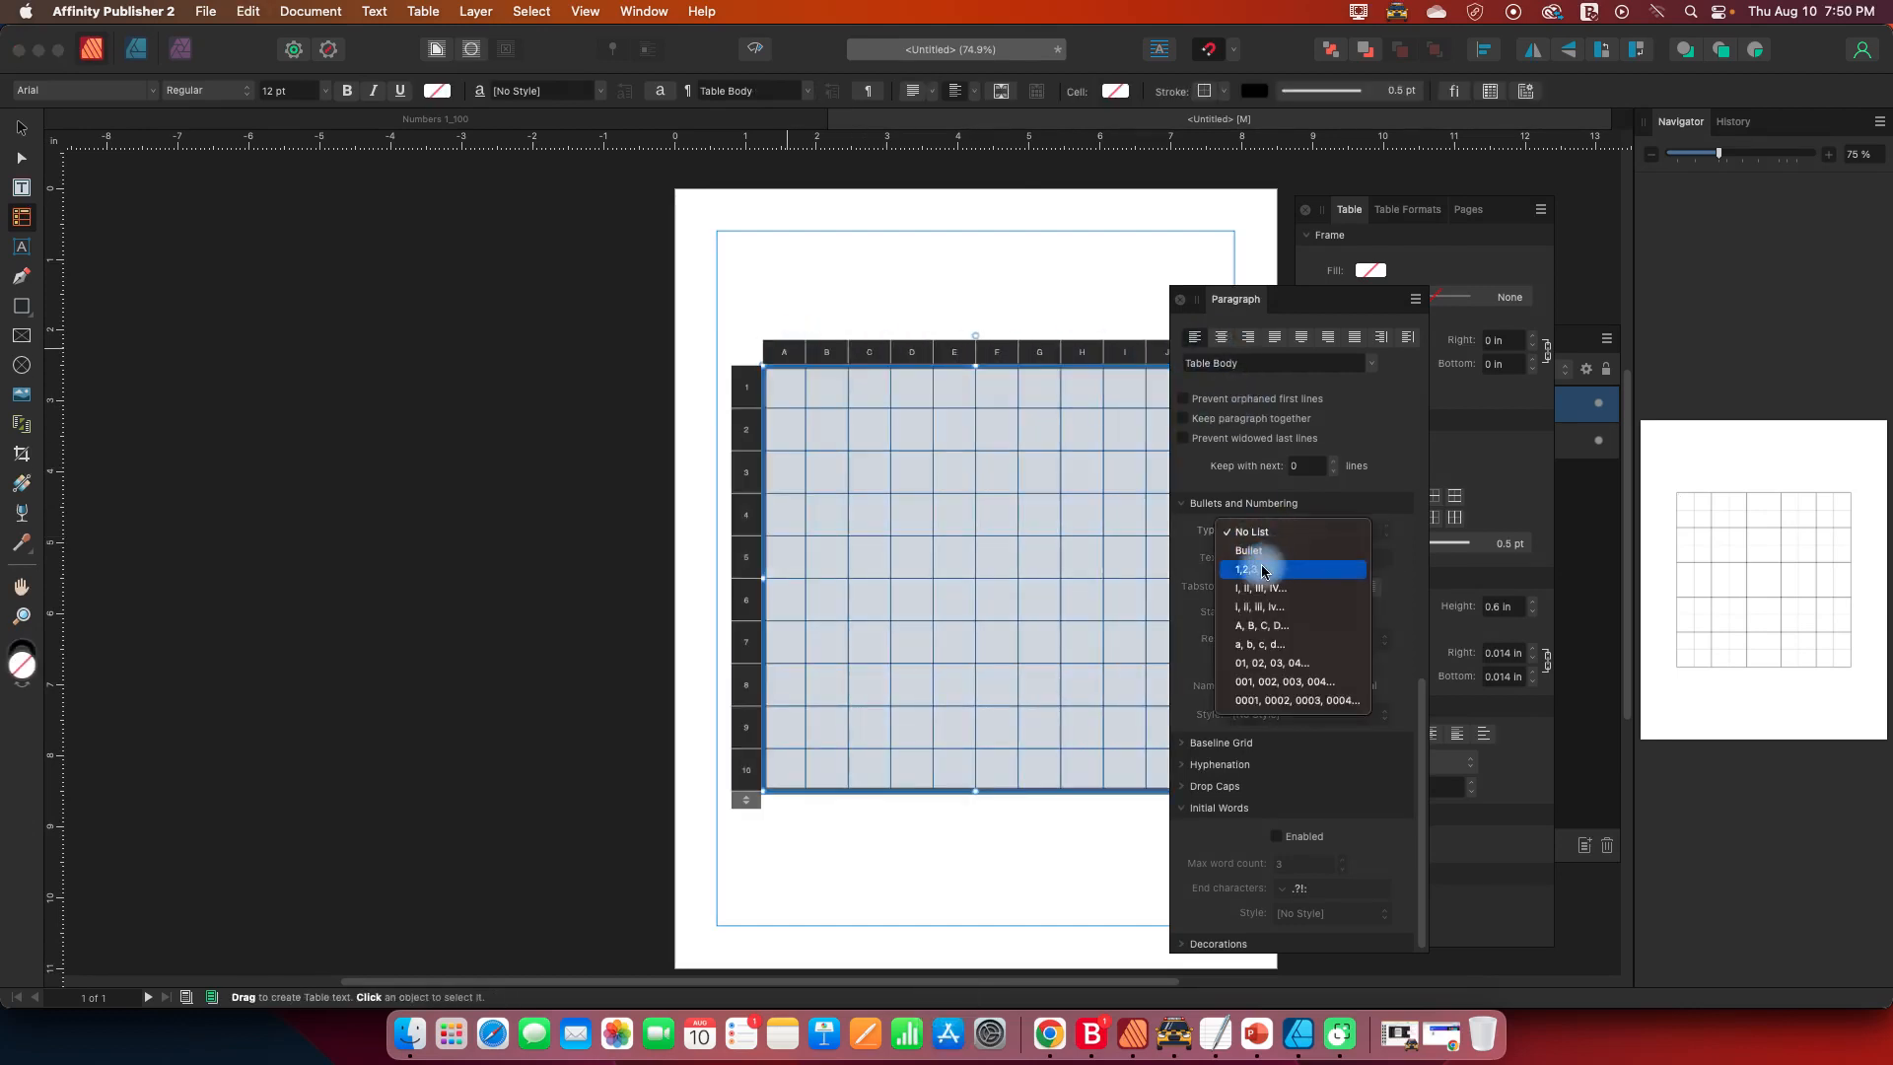
pyautogui.click(1263, 570)
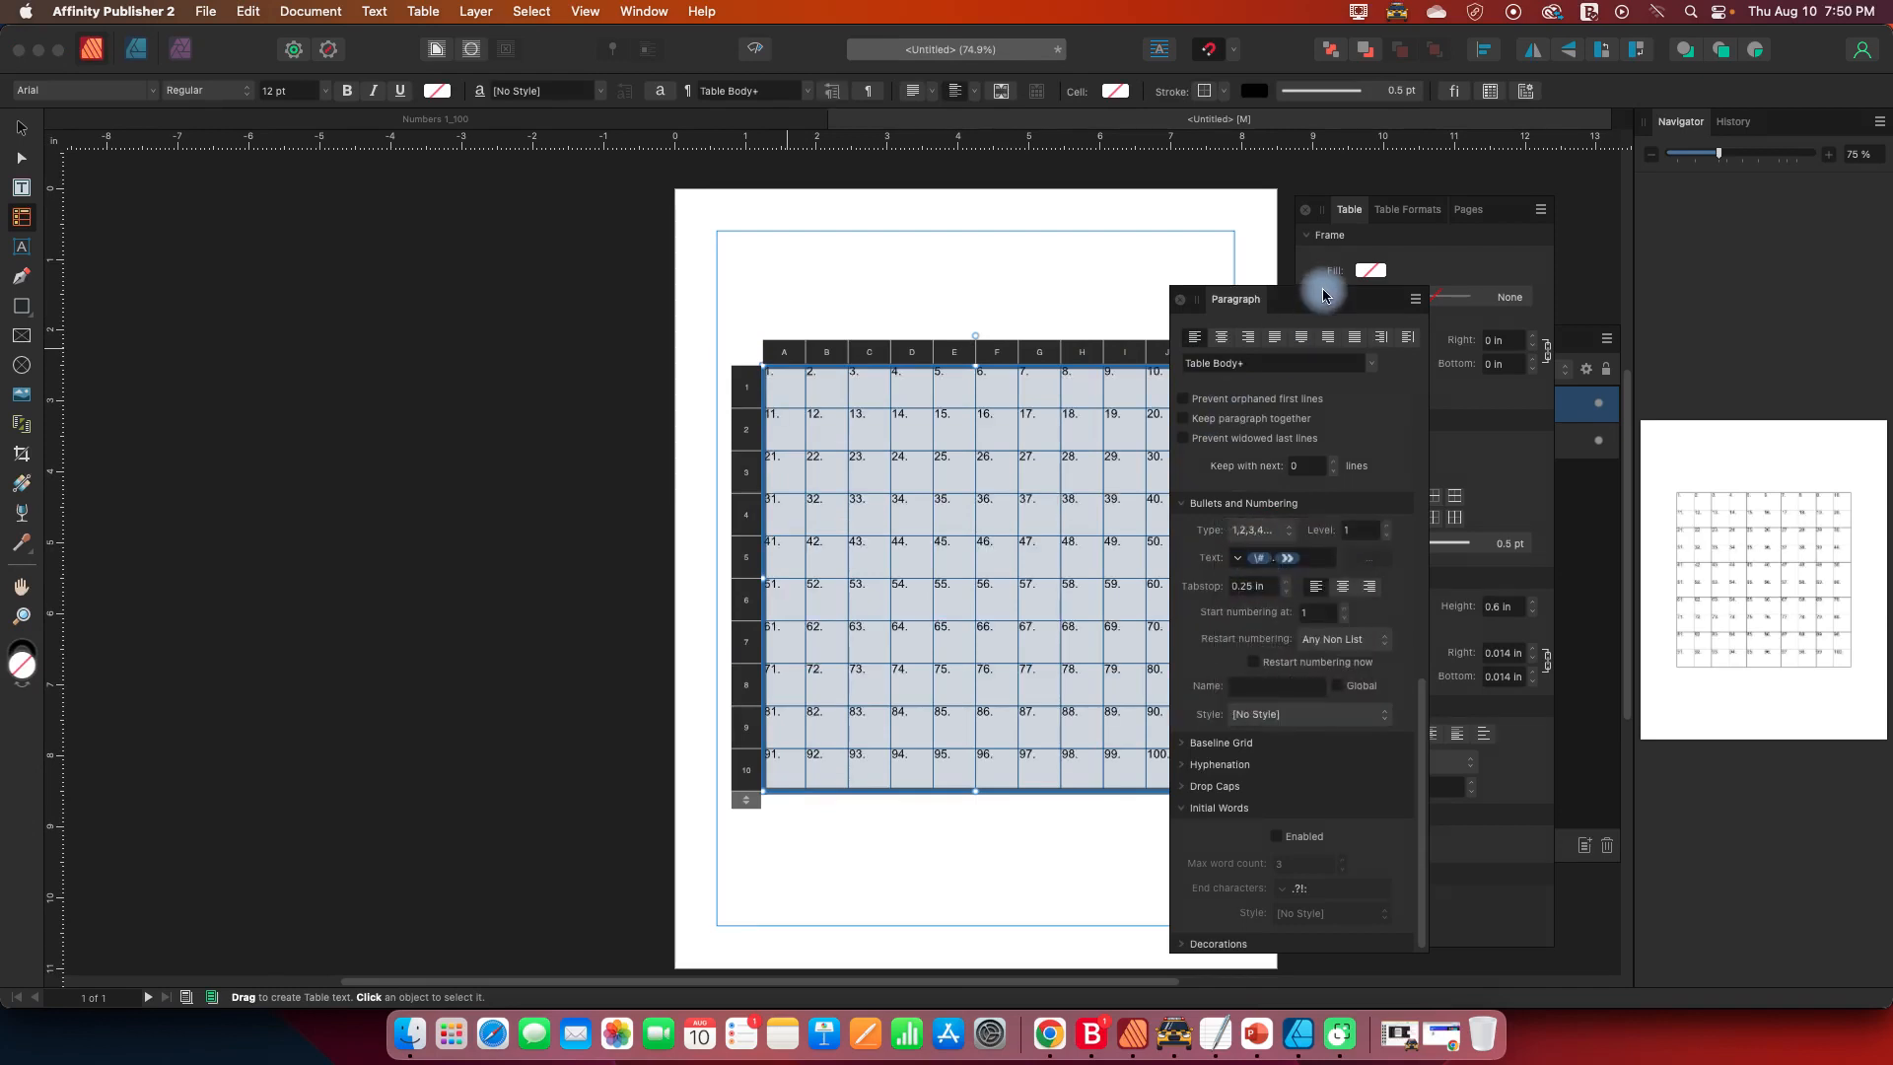
pyautogui.moveTo(1323, 294); pyautogui.dragTo(1375, 303)
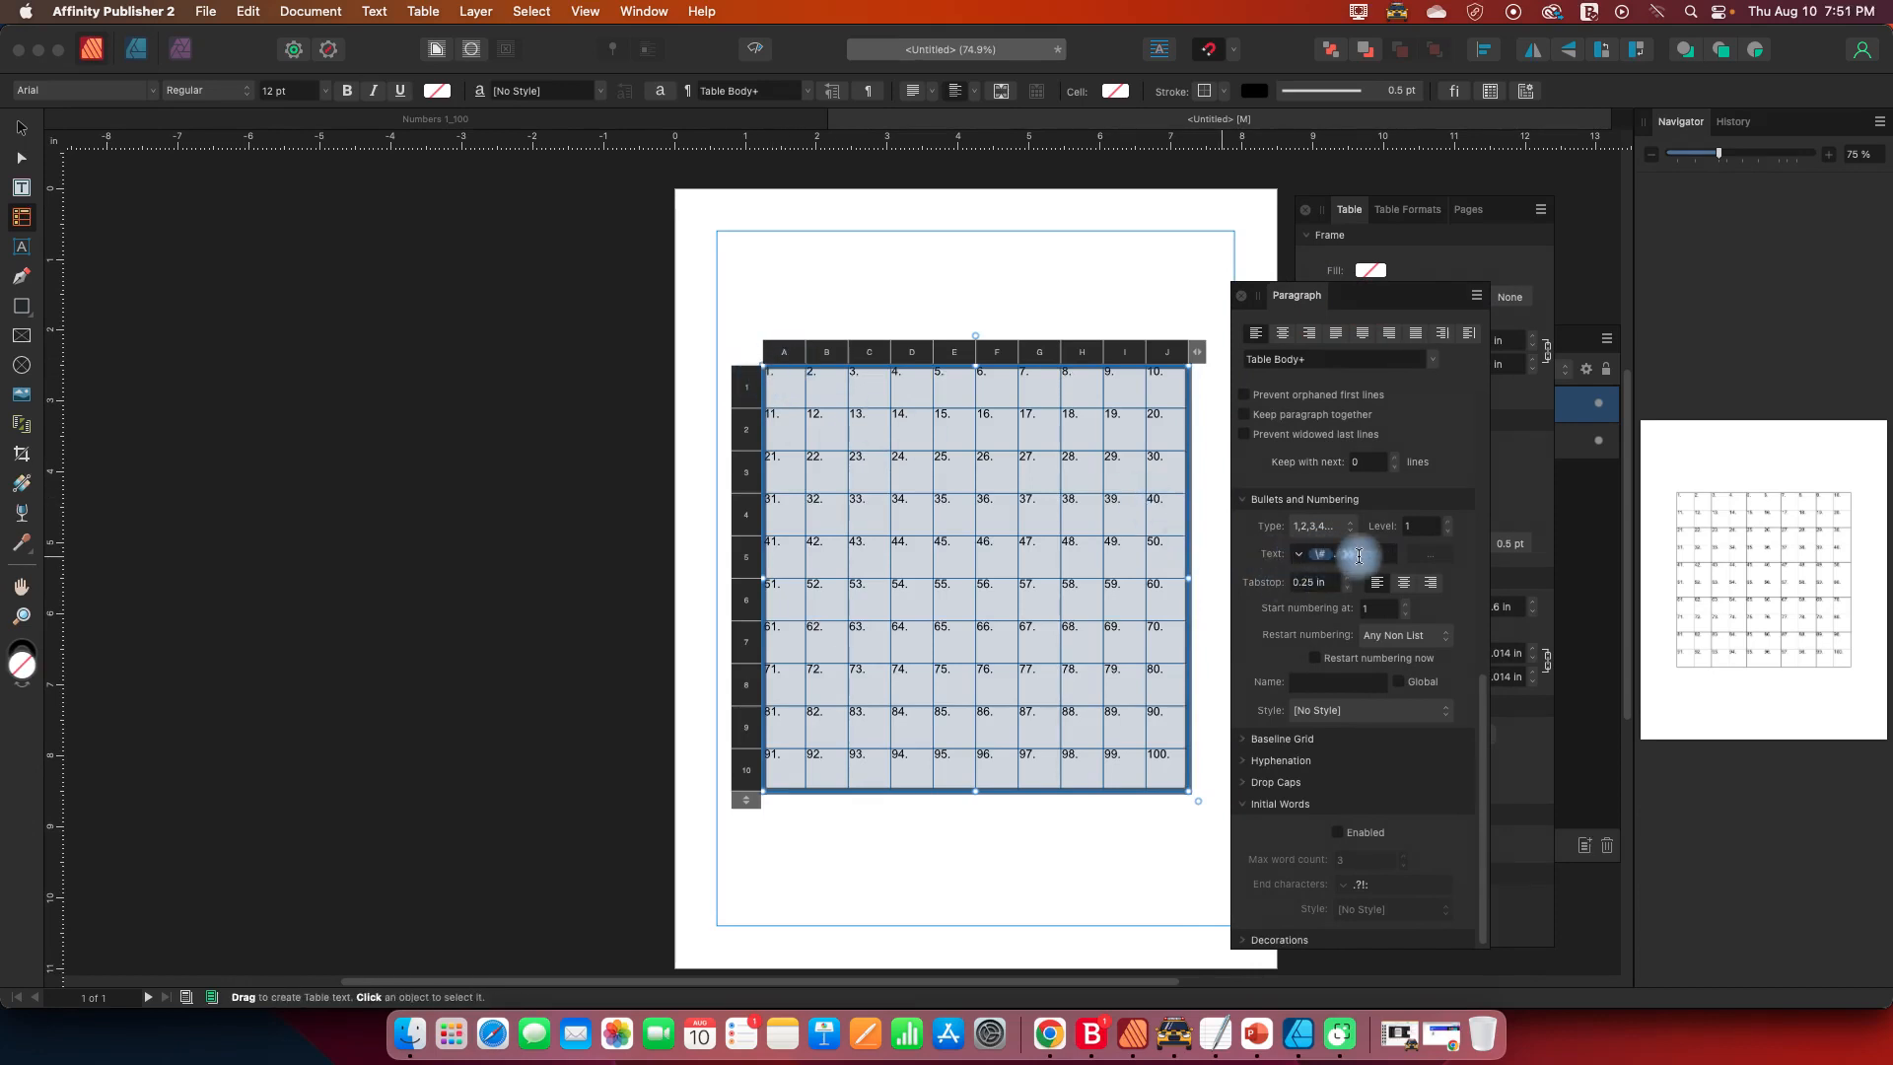
# - Replace the list's number text format with only the Level 1 number, without the period and tab
pyautogui.click(1321, 566)
pyautogui.moveTo(1319, 559); pyautogui.dragTo(1378, 560)
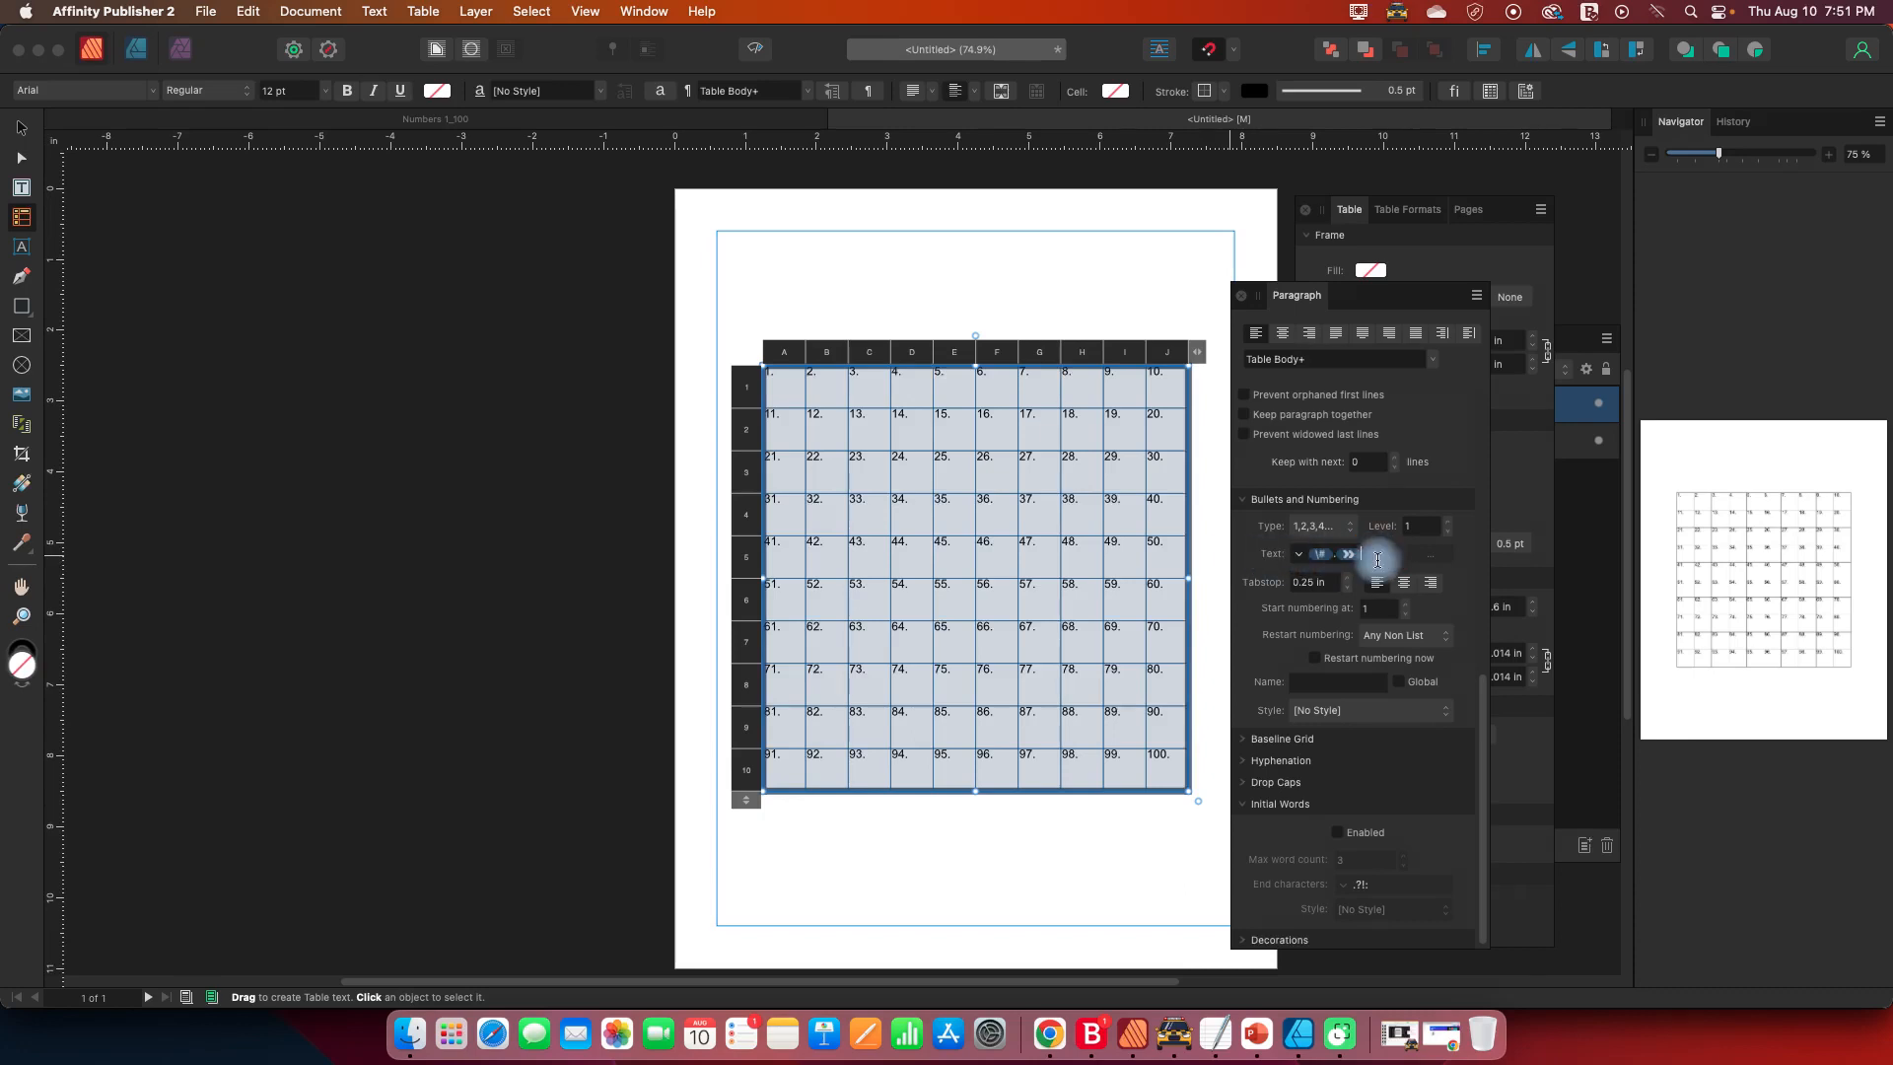
pyautogui.press('BackSpace')
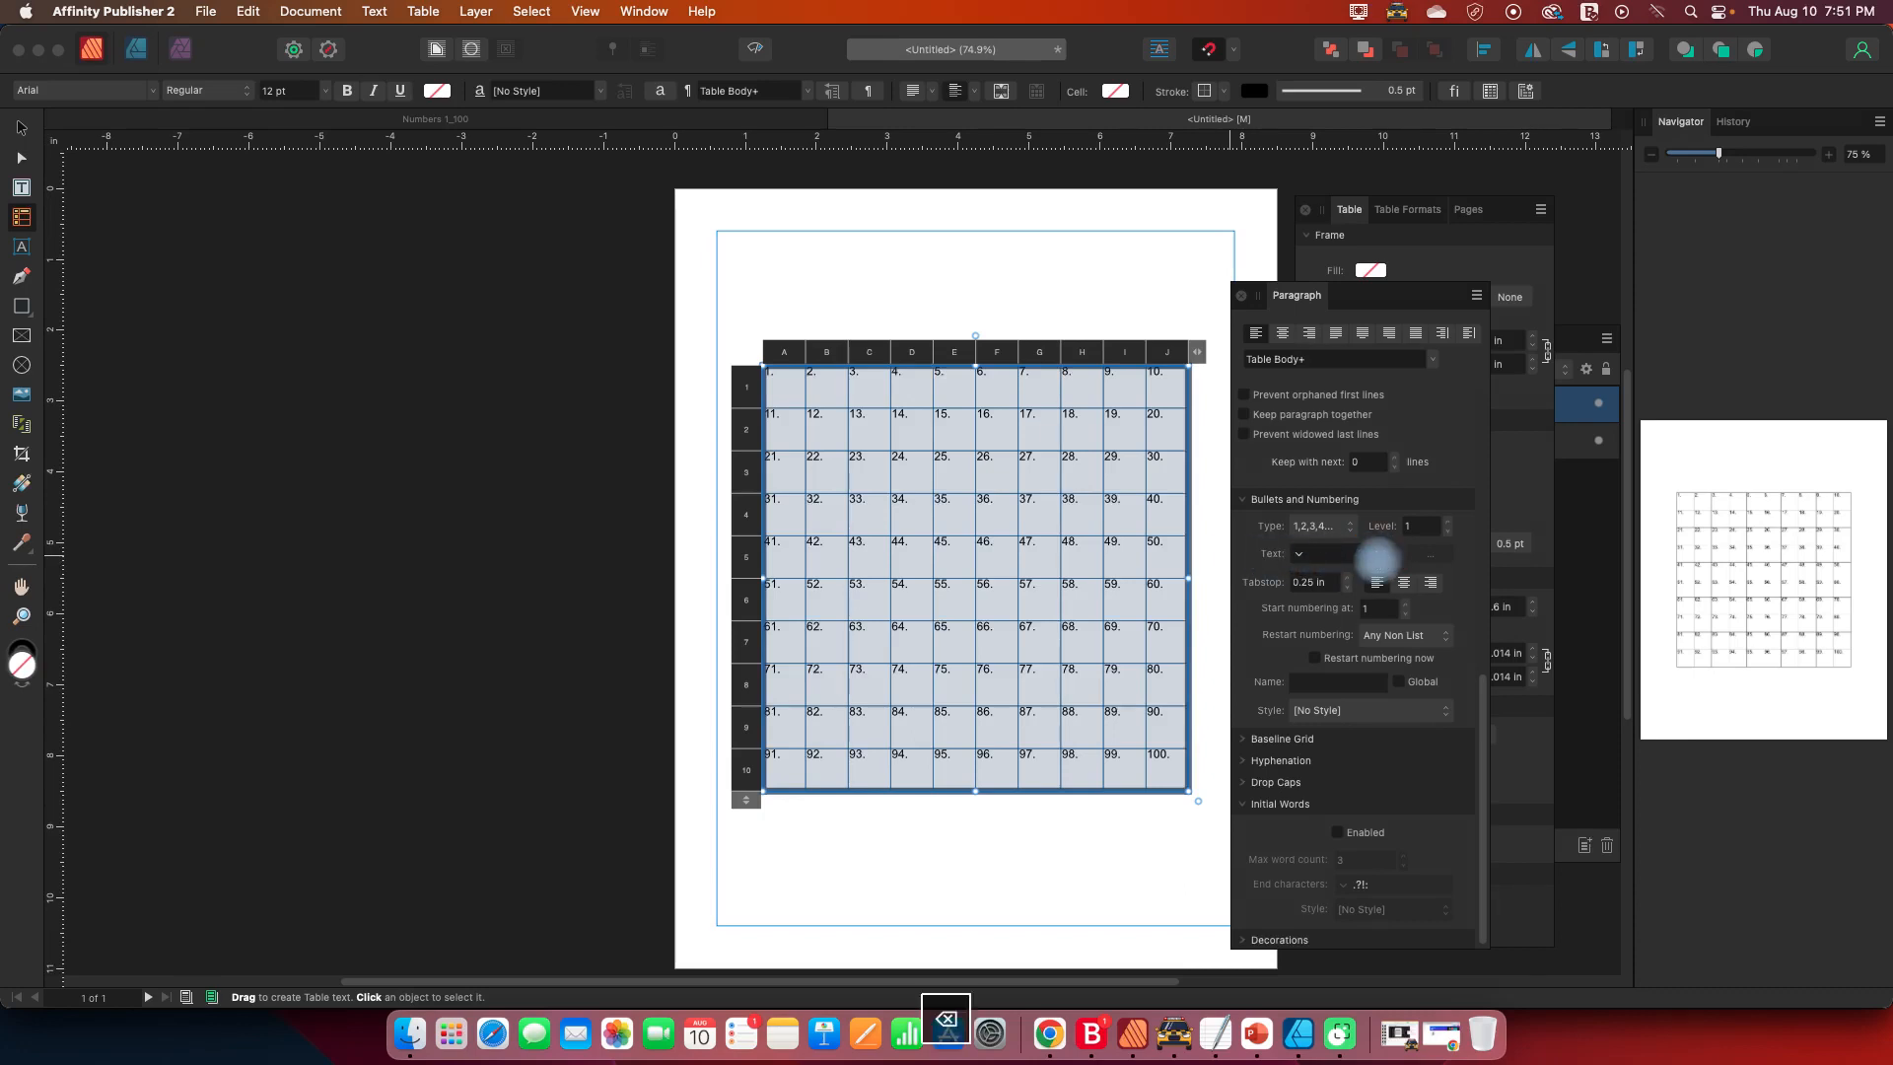
pyautogui.click(1299, 562)
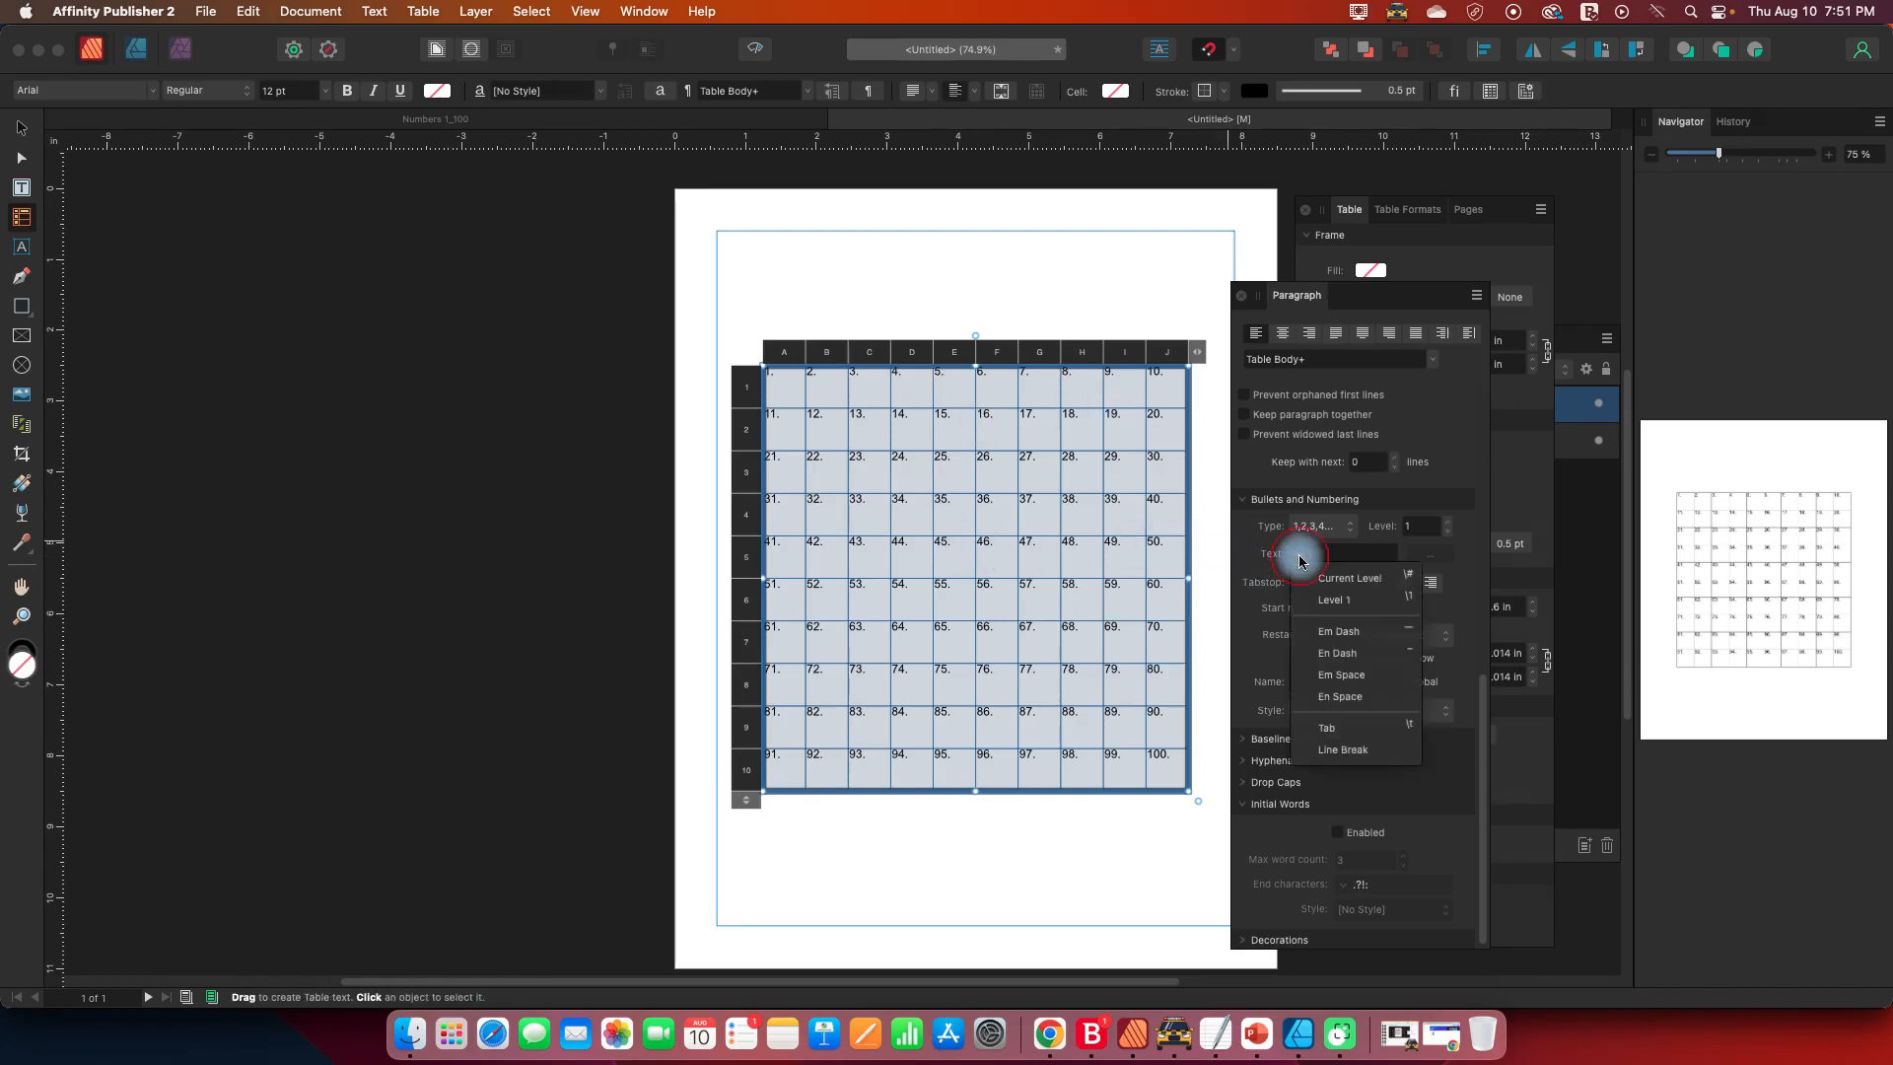
pyautogui.click(1343, 600)
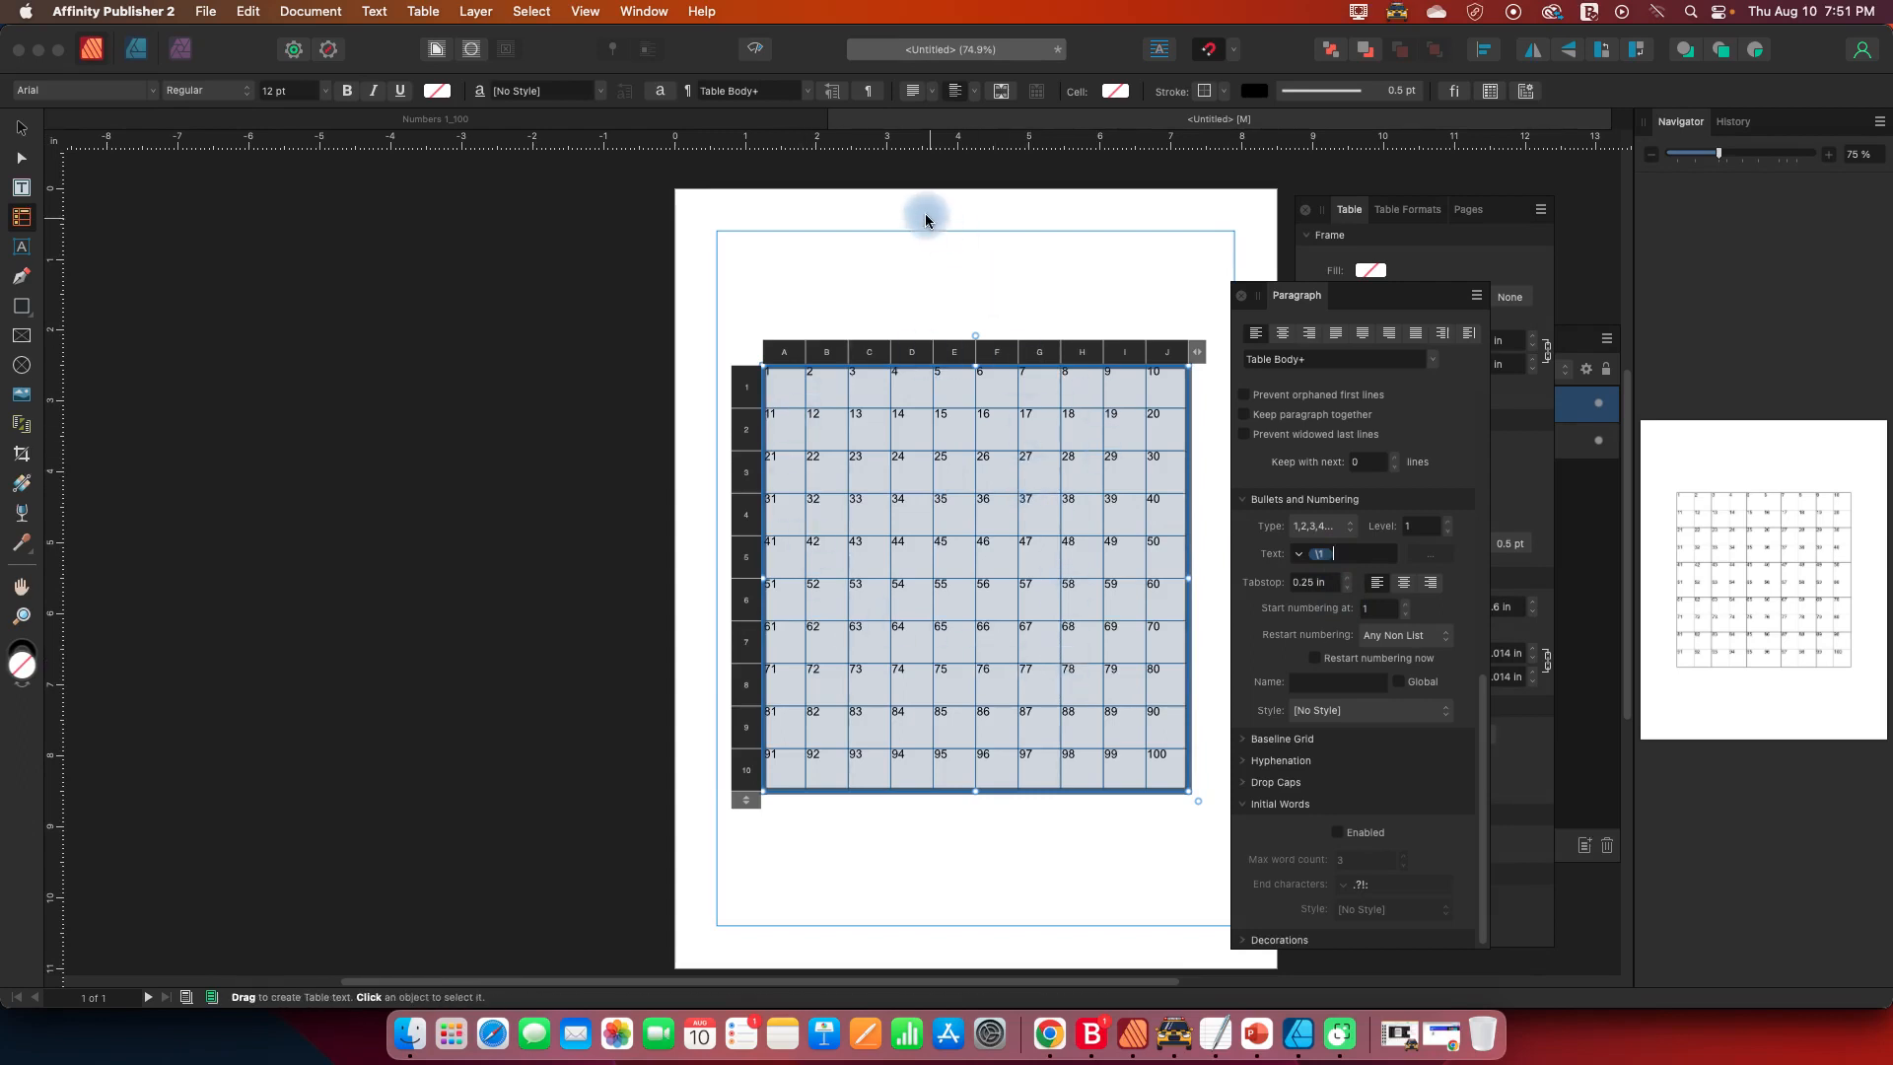
# - Centre the numbers horizontally and vertically within all the selected table cells
pyautogui.click(934, 95)
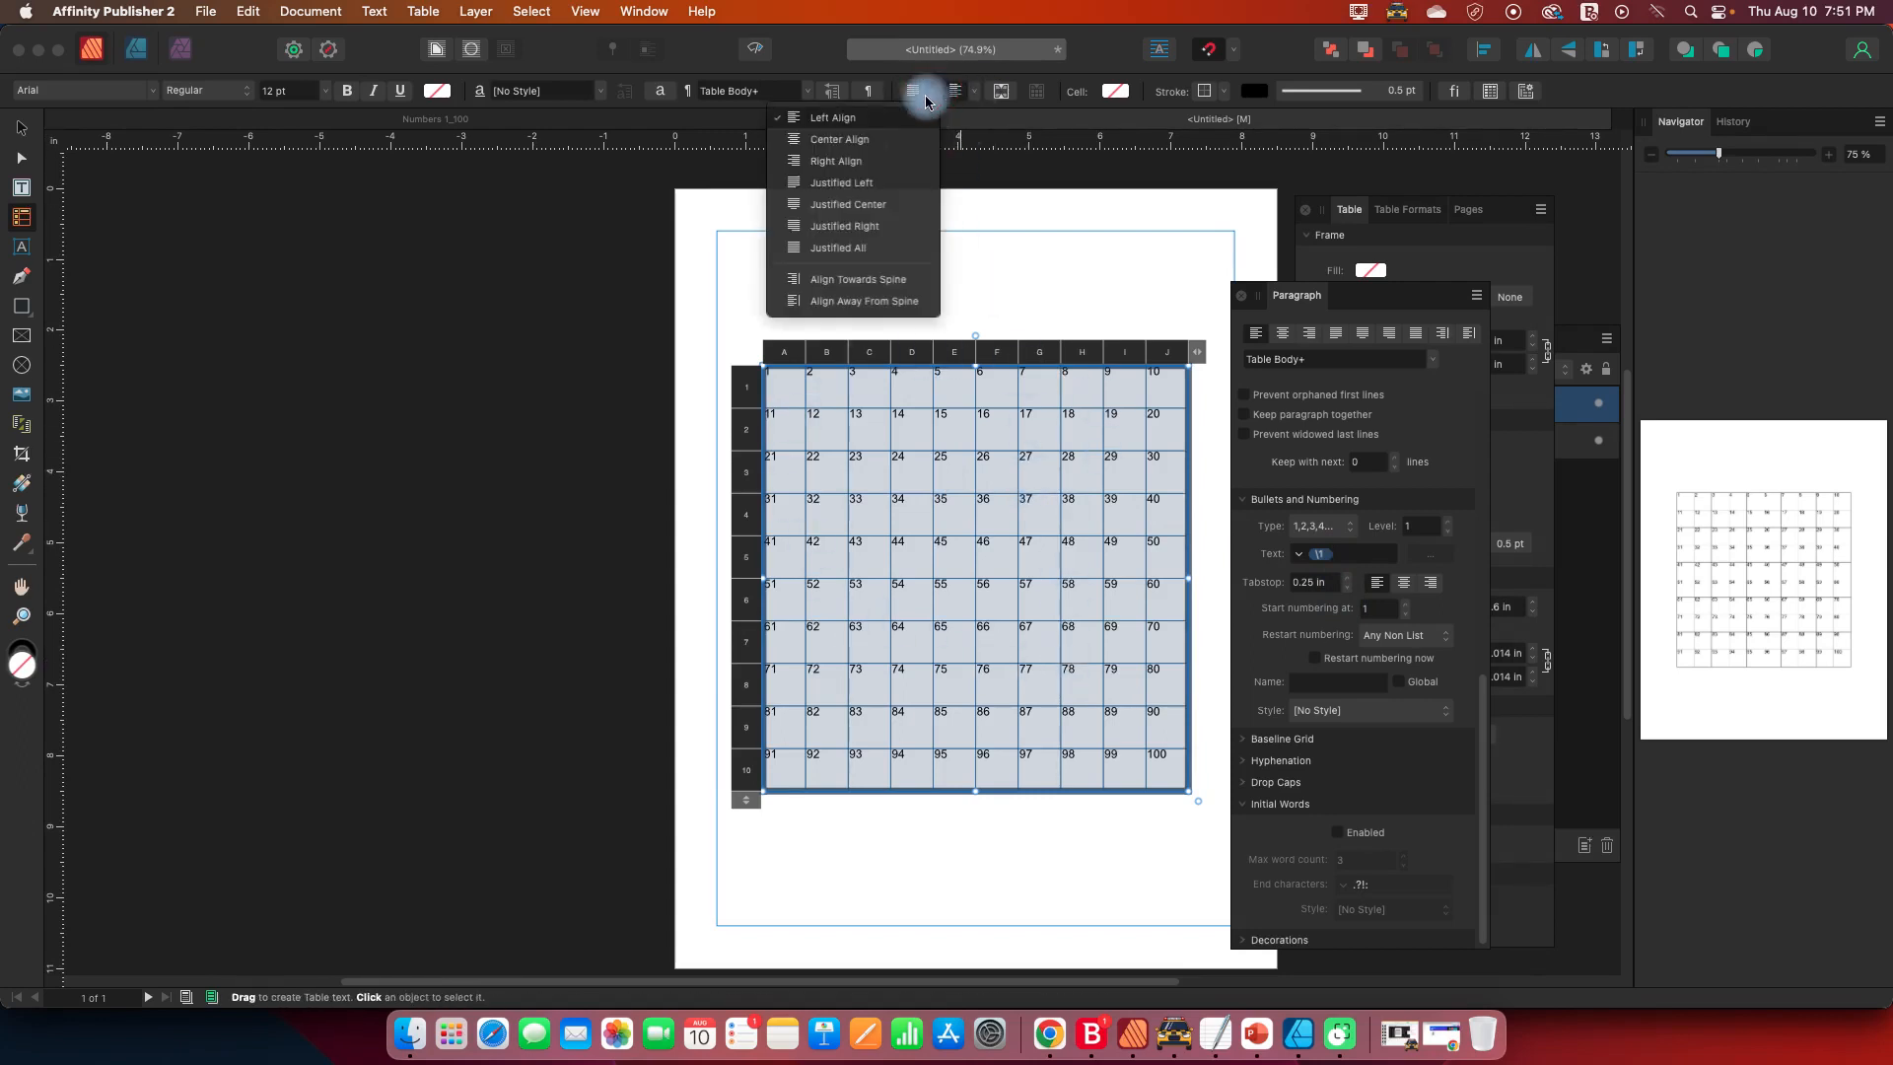
pyautogui.click(826, 147)
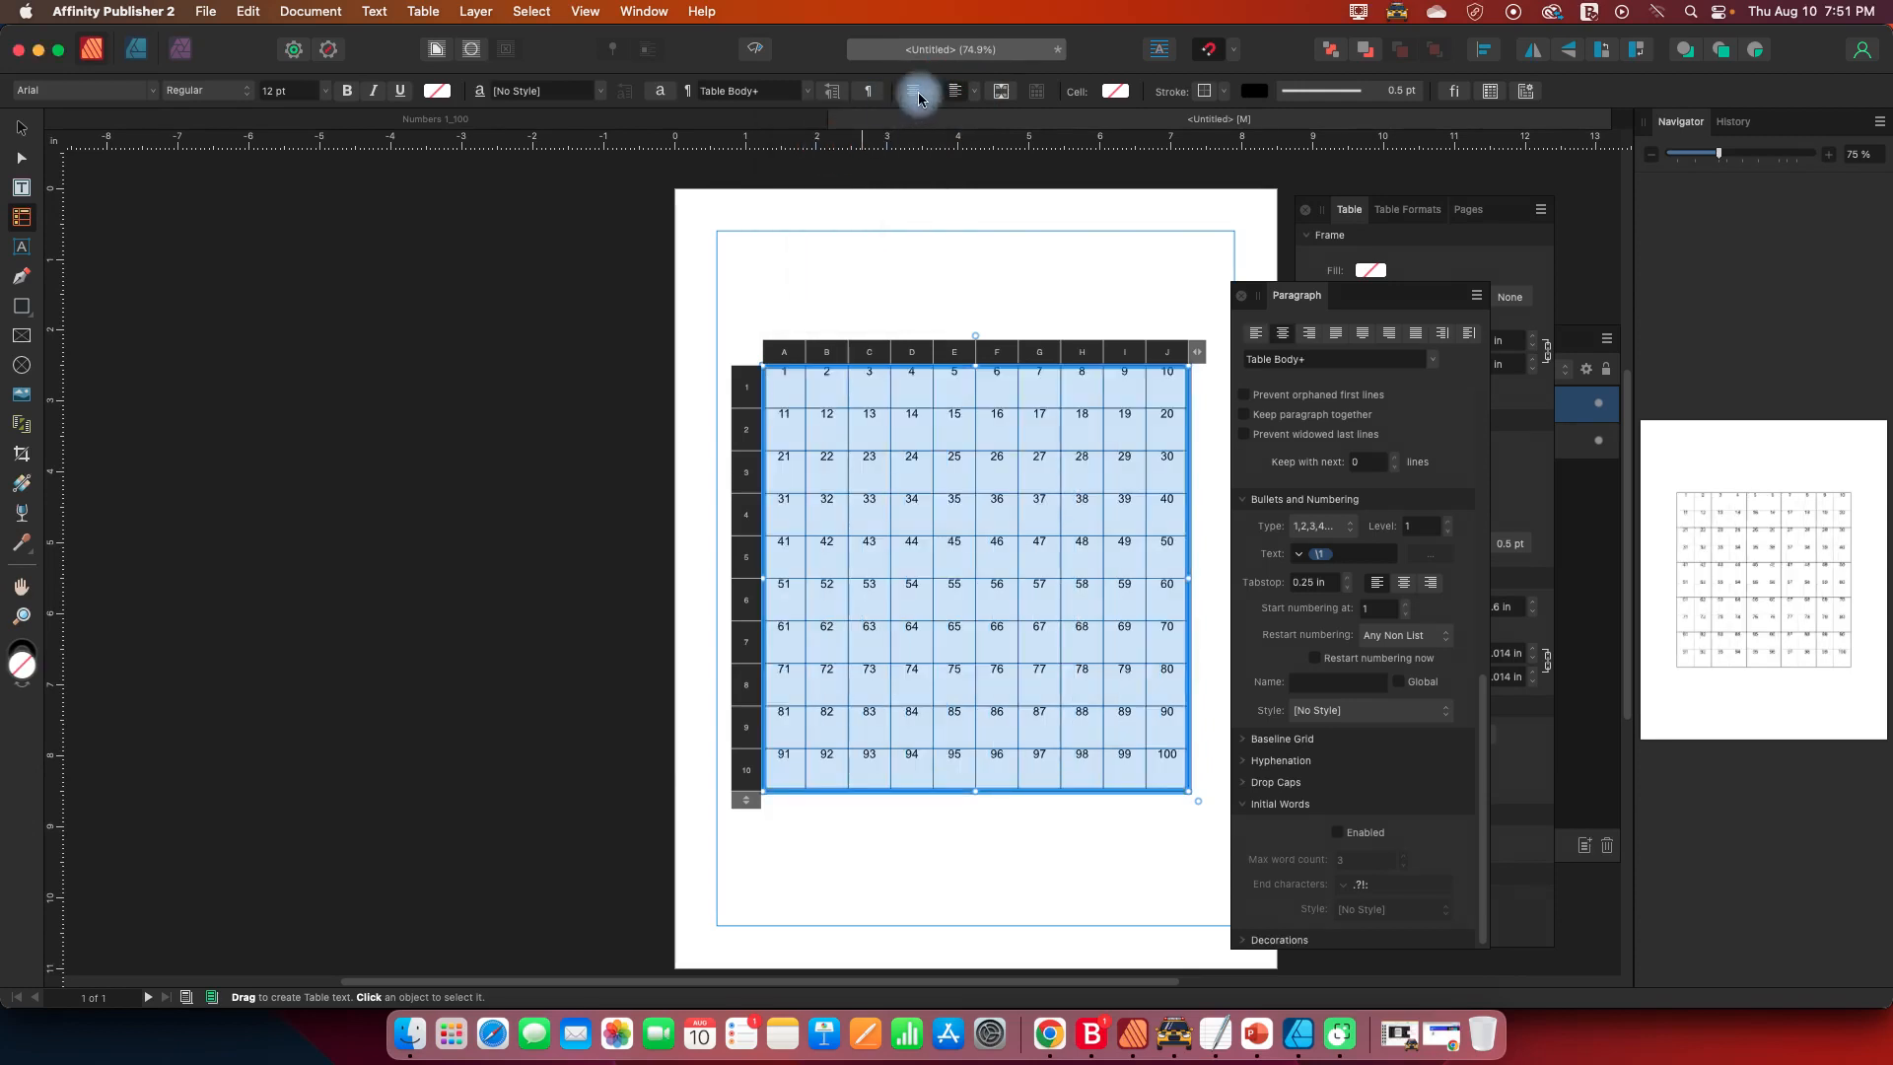
pyautogui.click(974, 96)
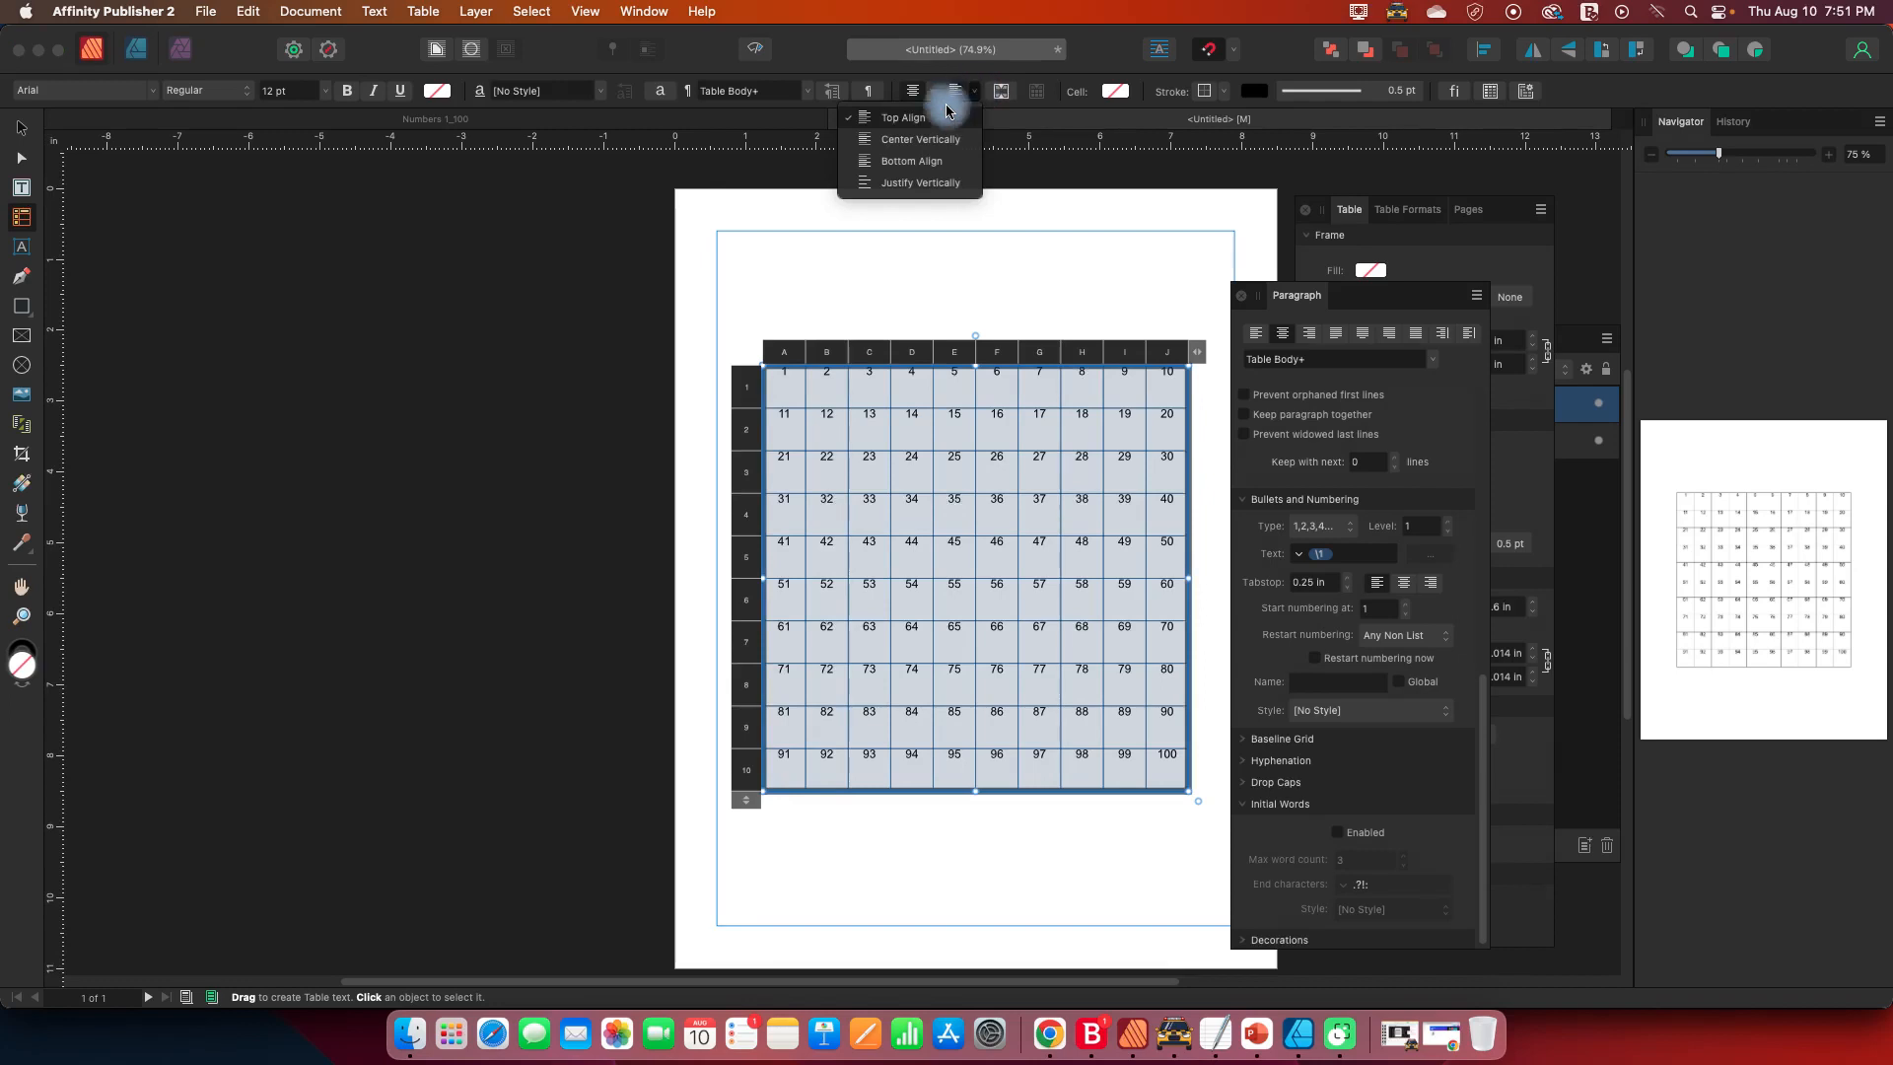
pyautogui.click(921, 141)
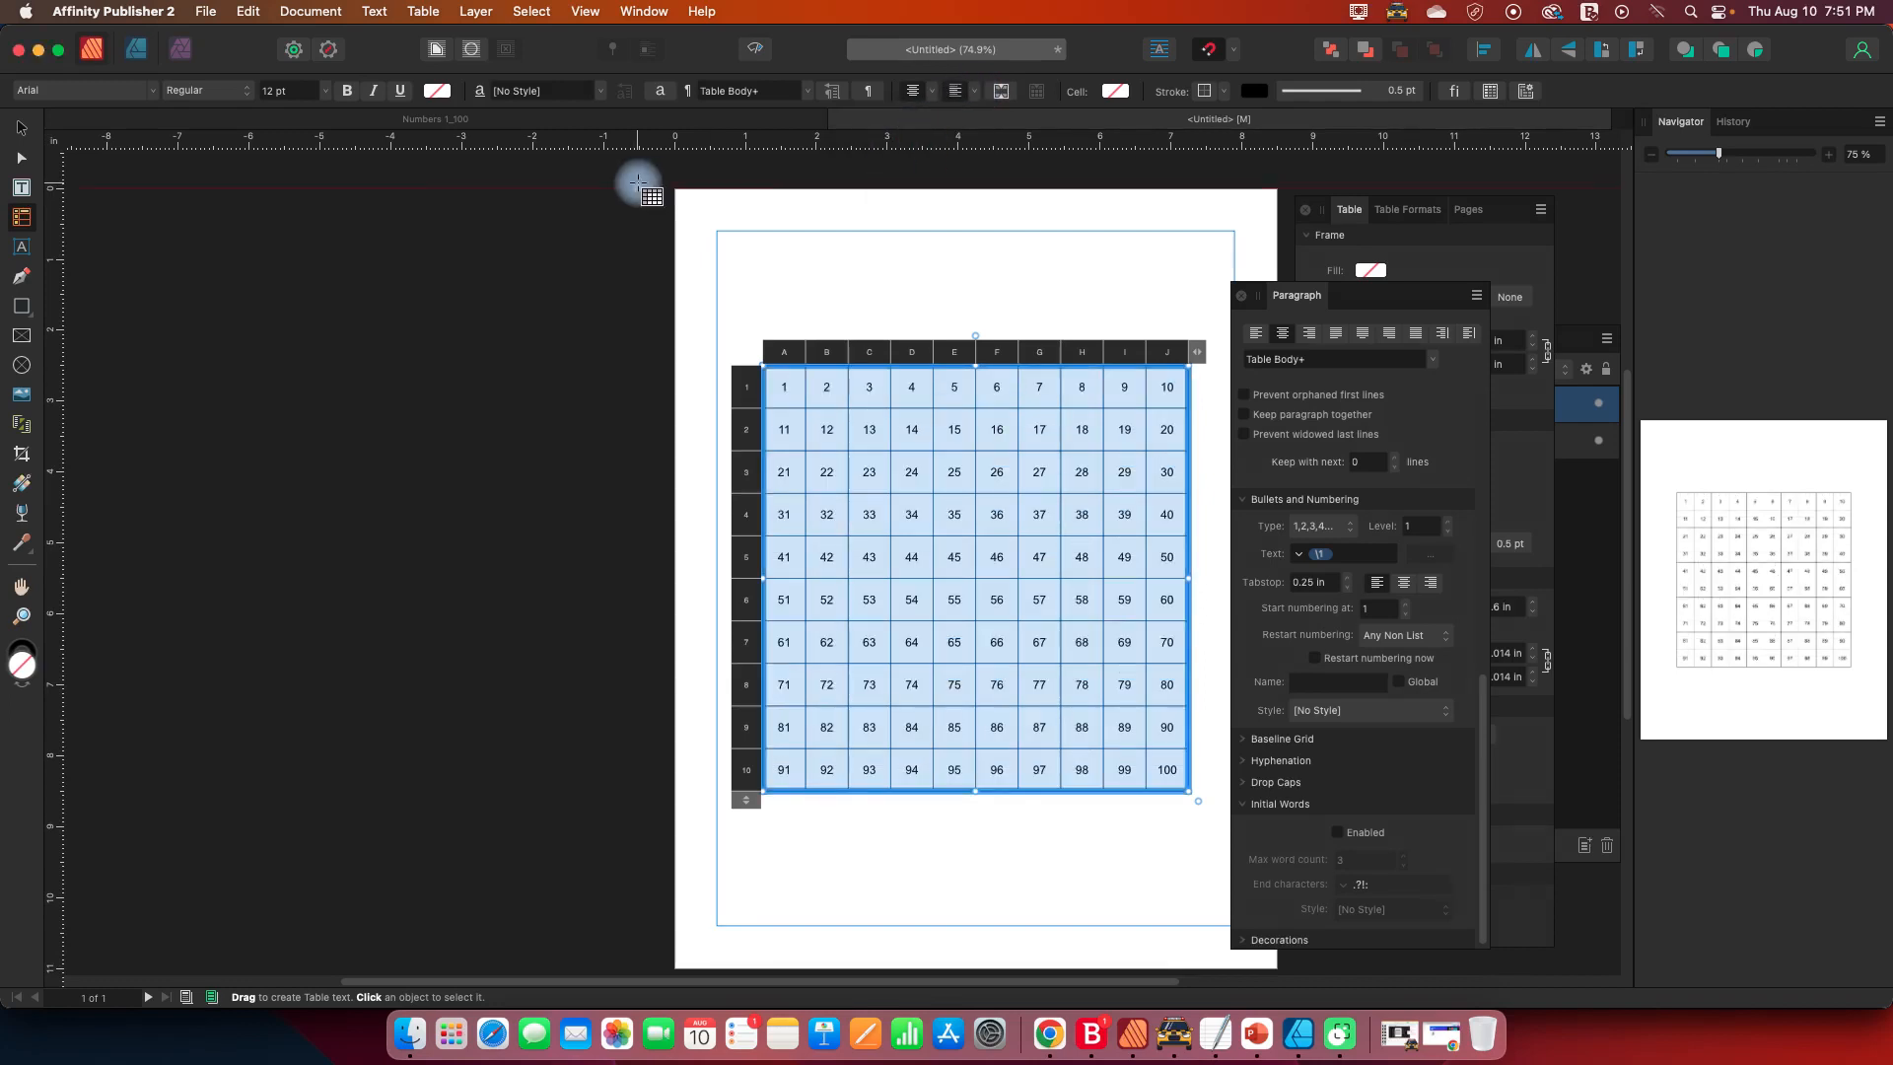
# - Try to set the font size of all the table numbers to 16 pt
pyautogui.click(325, 92)
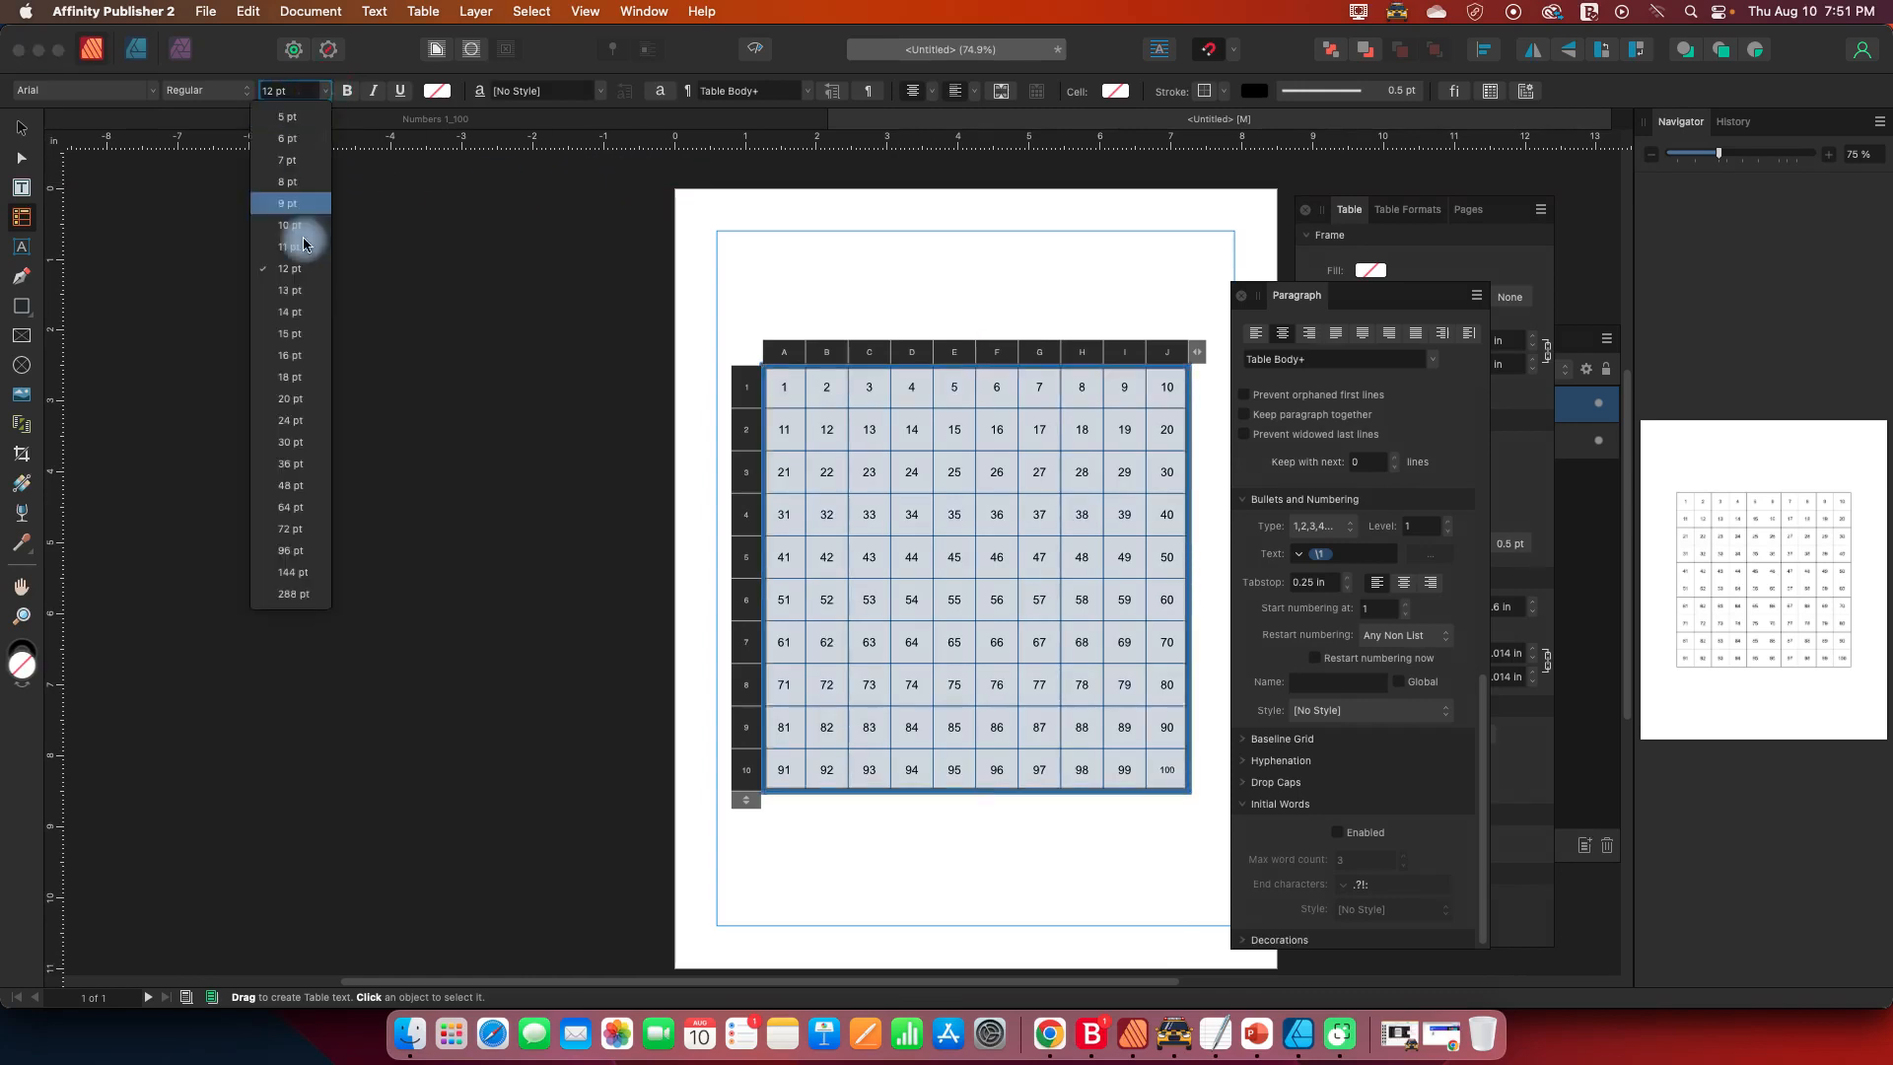
pyautogui.click(289, 357)
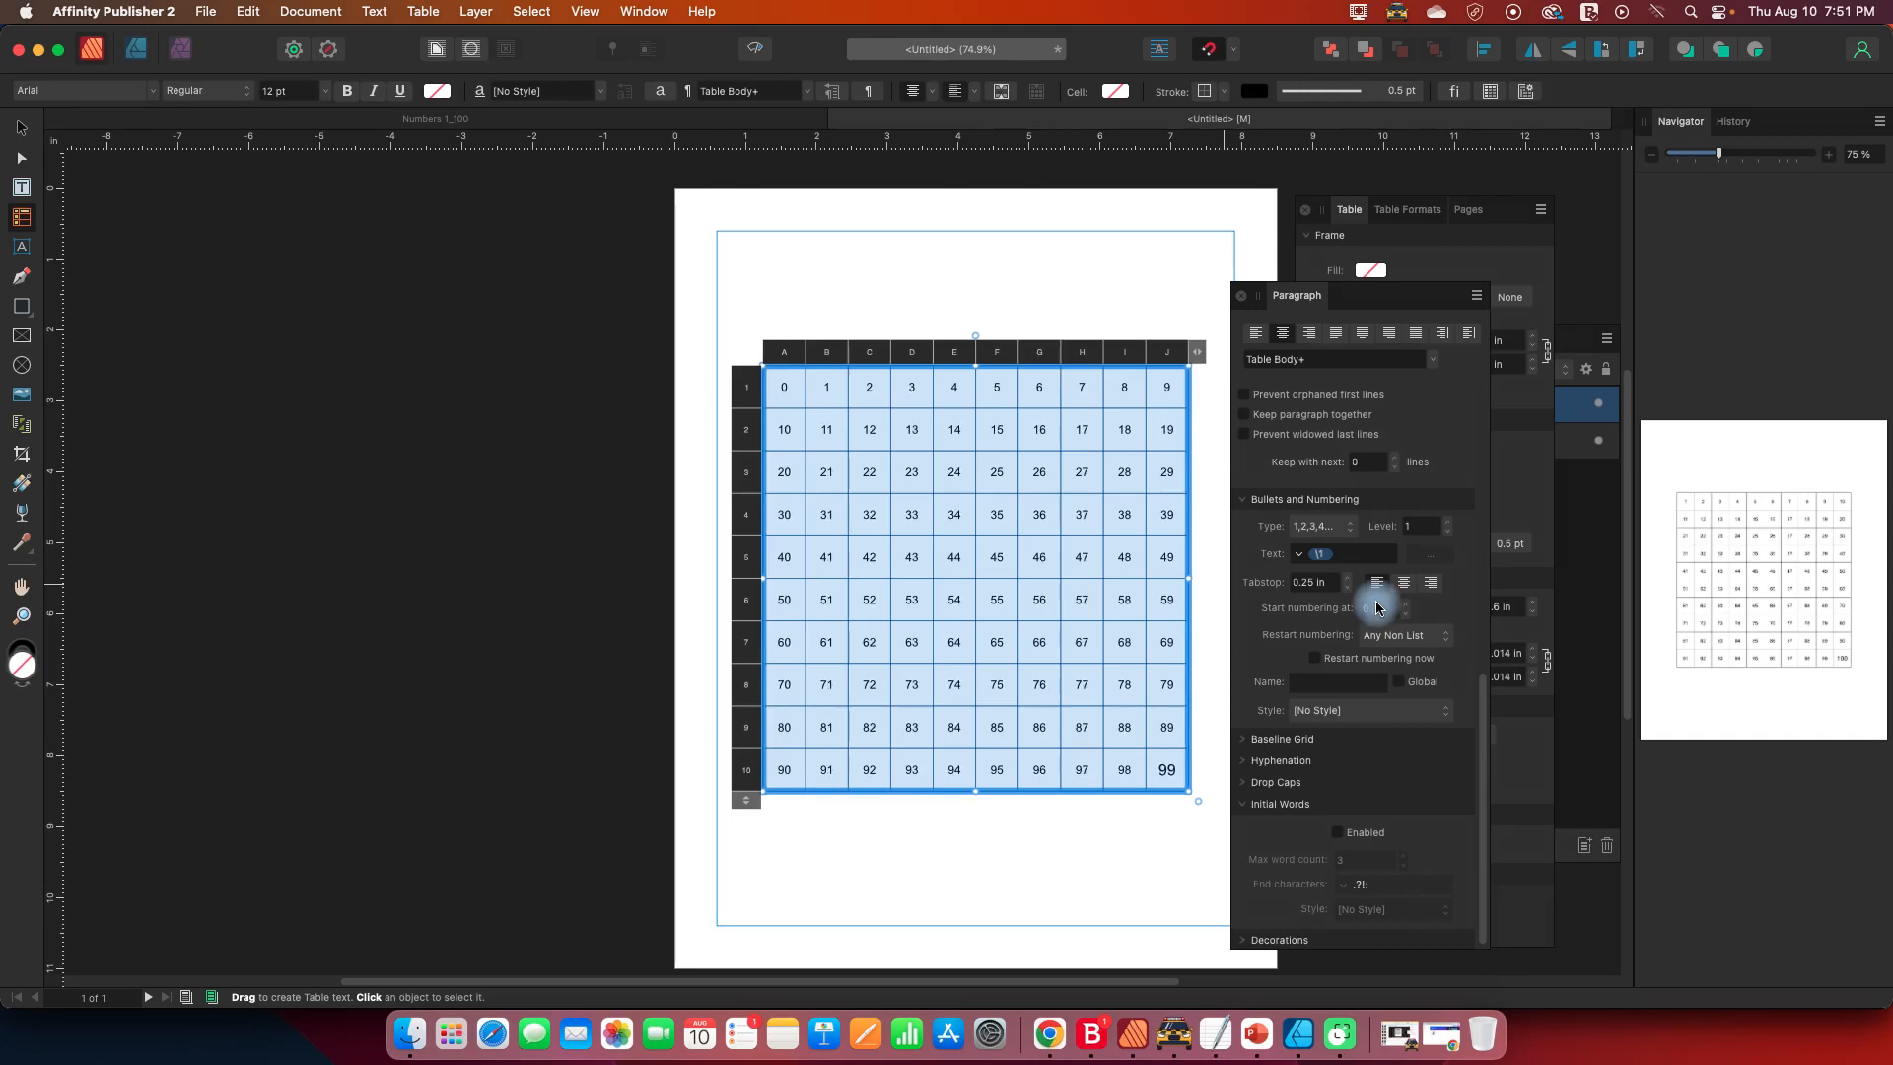
# - Set the list numbering to start at 1 from the table's first cell, and reselect every cell
pyautogui.click(775, 385)
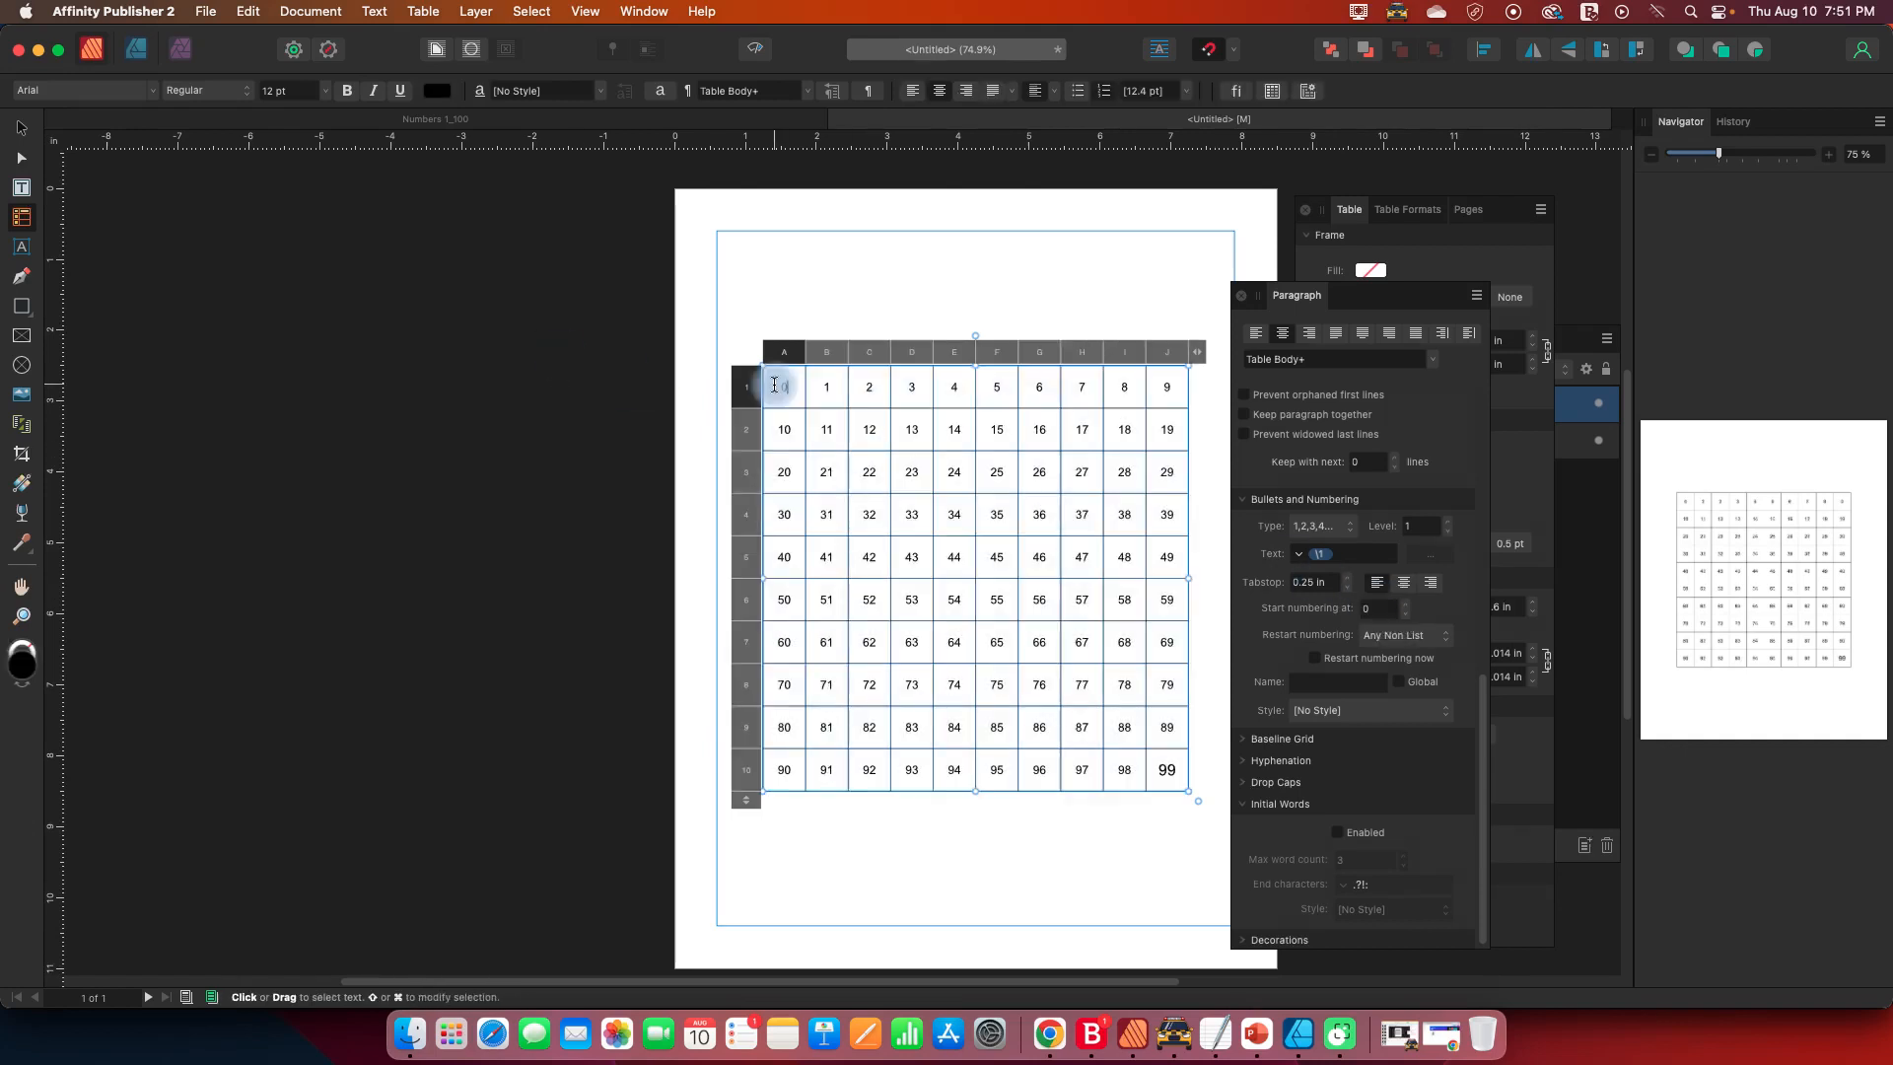
pyautogui.click(1388, 609)
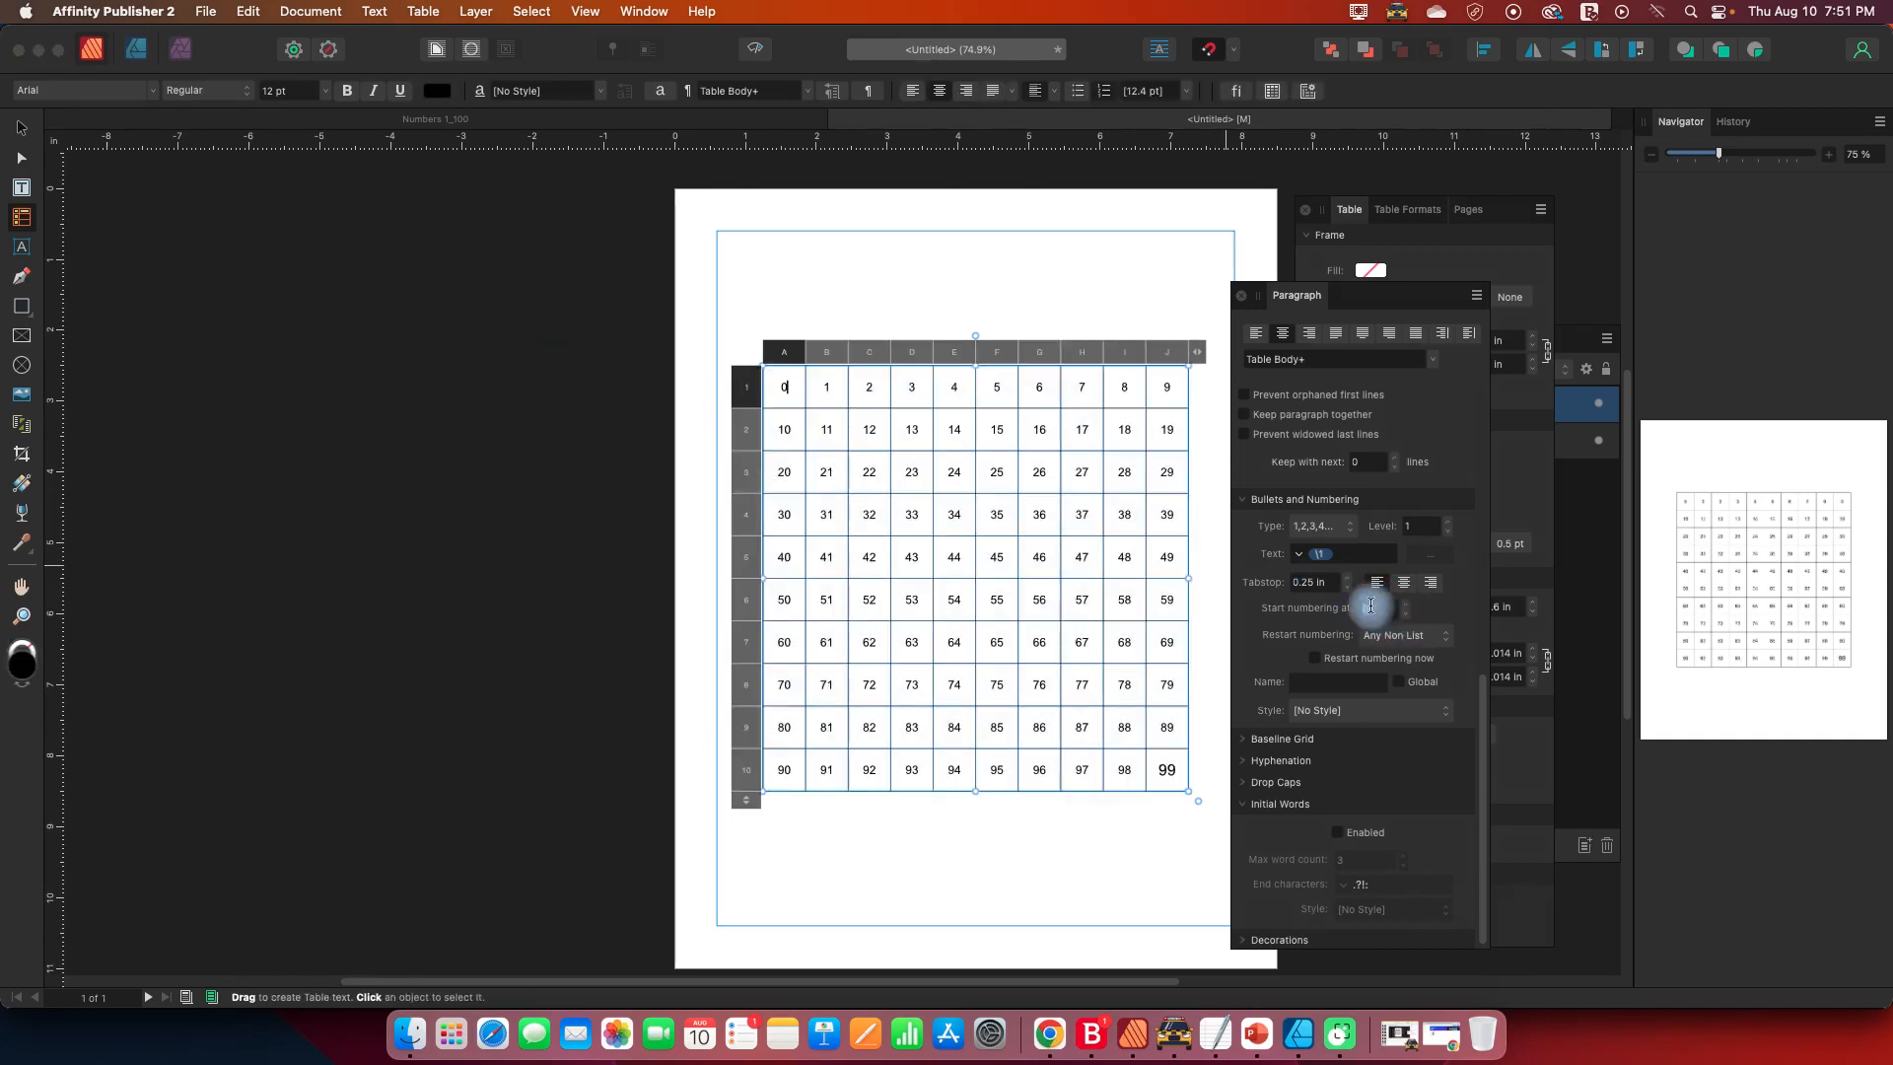
pyautogui.write('1')
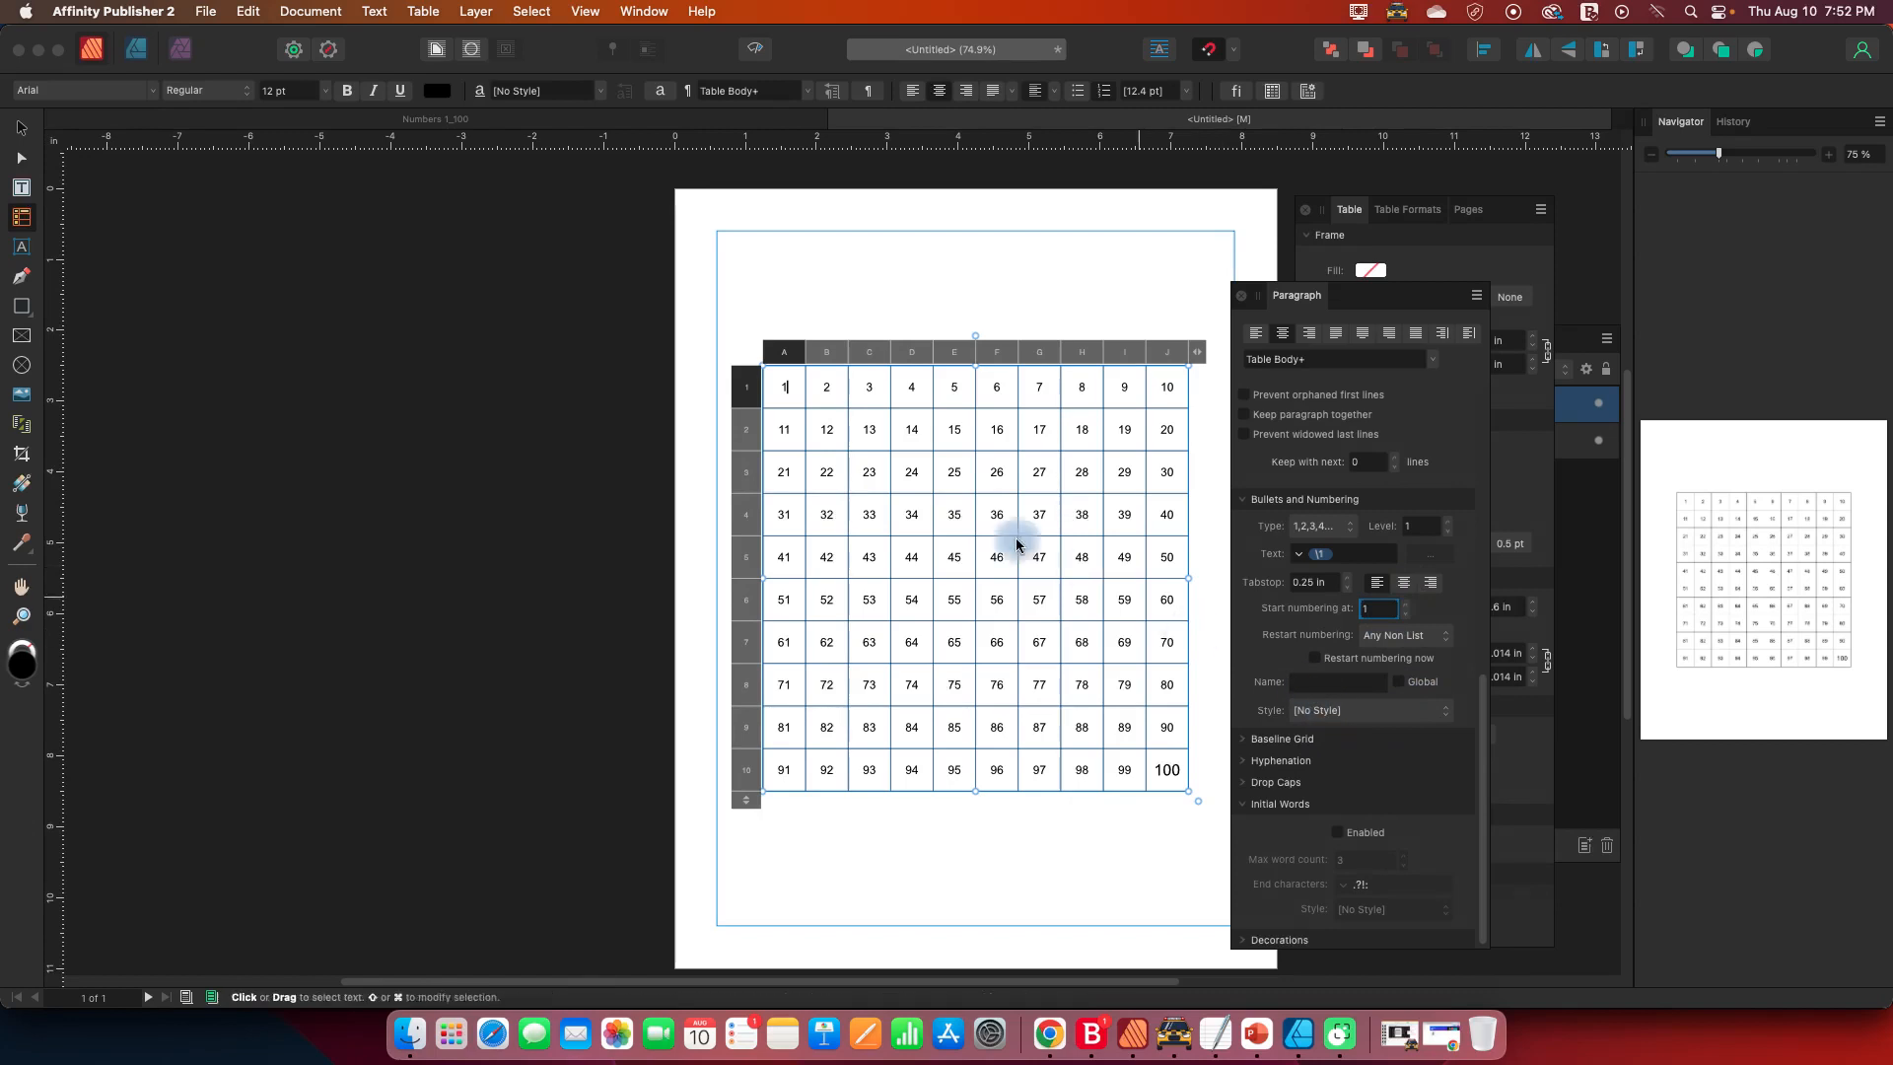
pyautogui.moveTo(789, 353); pyautogui.dragTo(1168, 390)
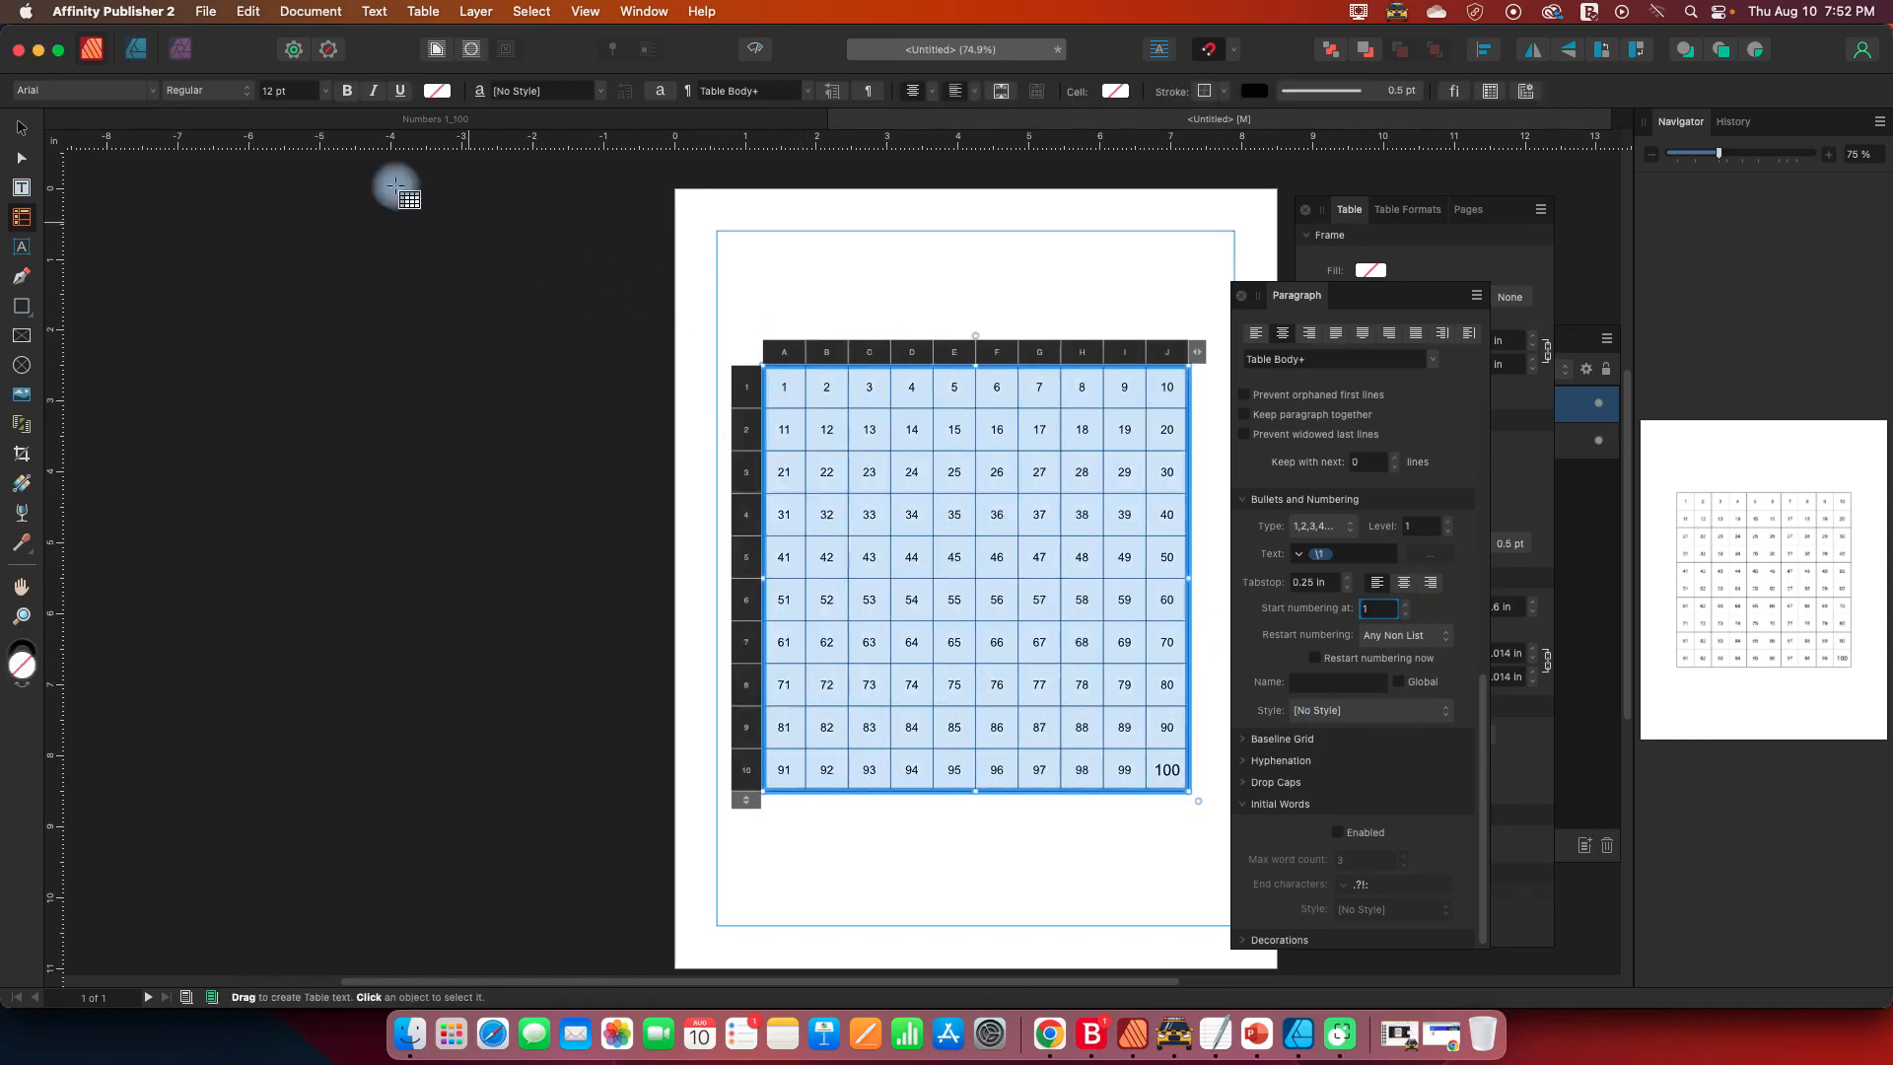
# - Try to enlarge the selected cells' numbers through the text's font size
pyautogui.click(320, 90)
pyautogui.click(256, 336)
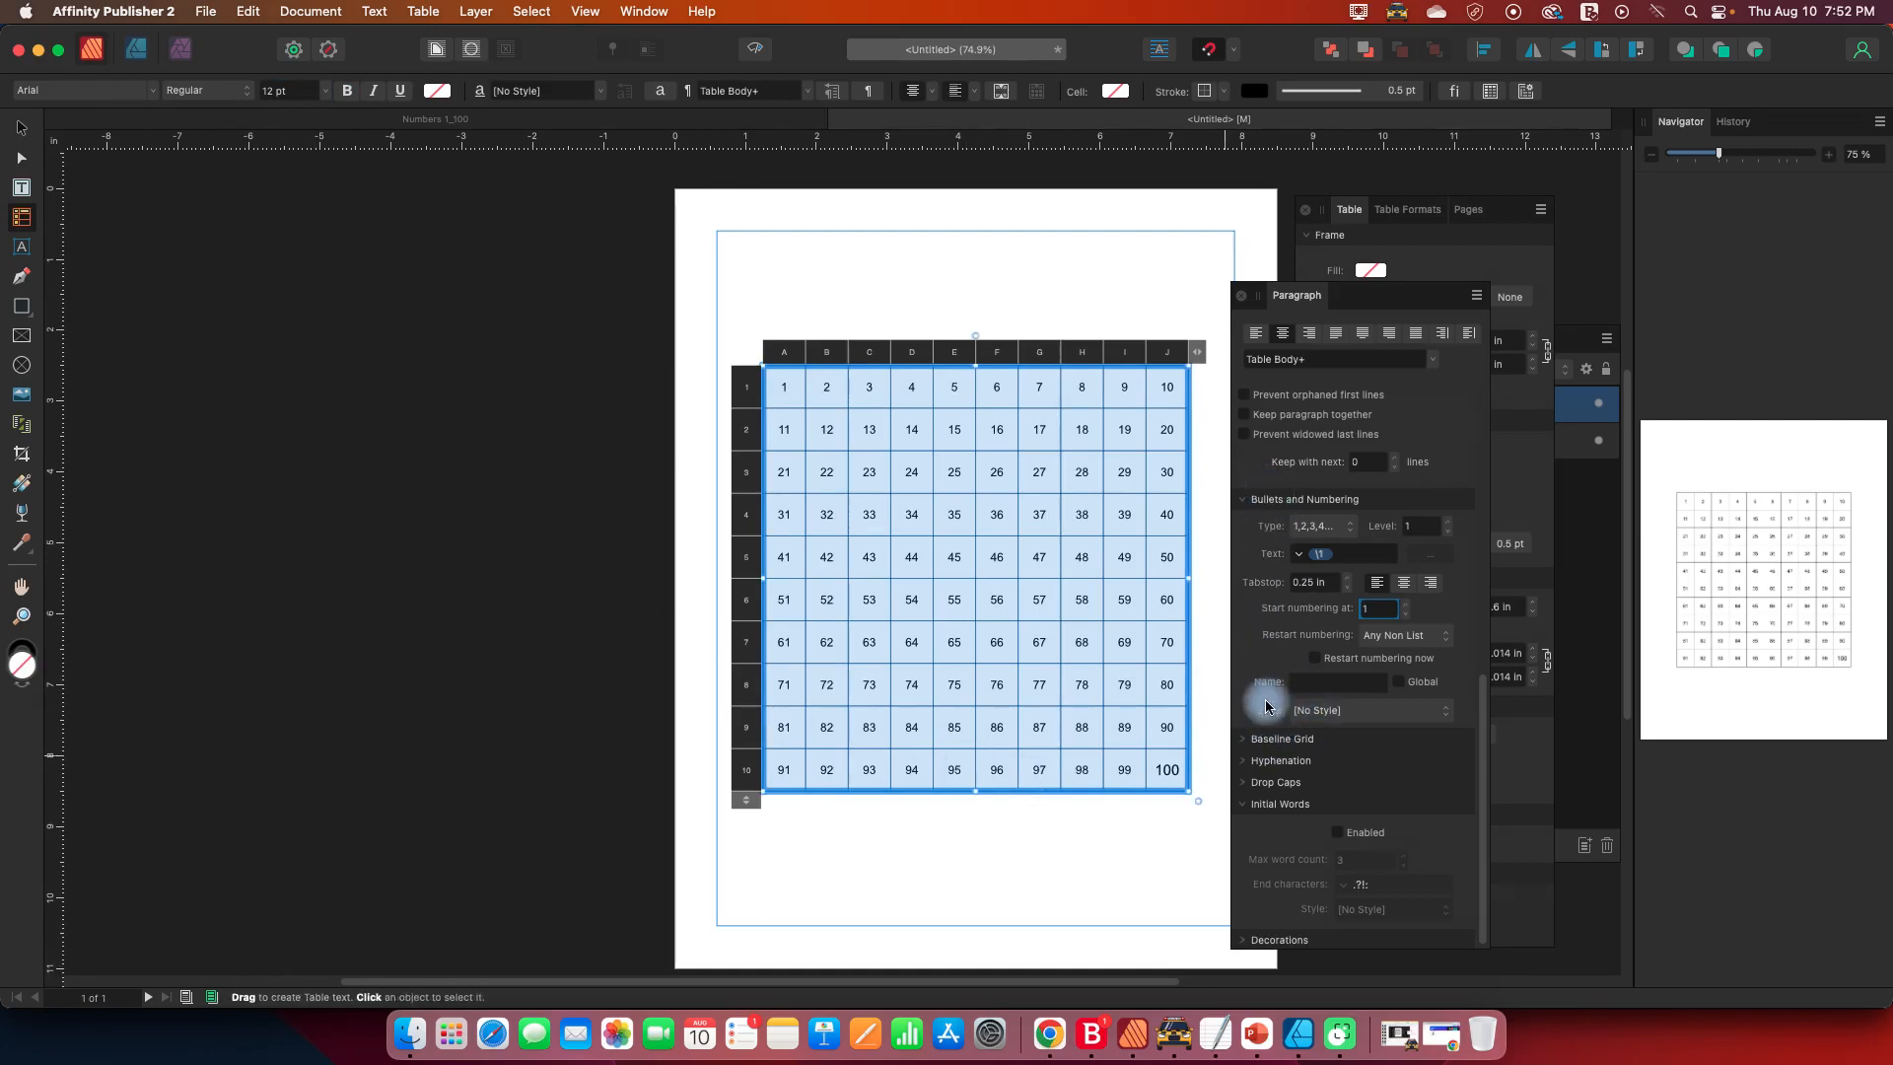
# - Create a character style named "Kids Printable" with a 16 pt font size for the list numbers
pyautogui.click(1347, 714)
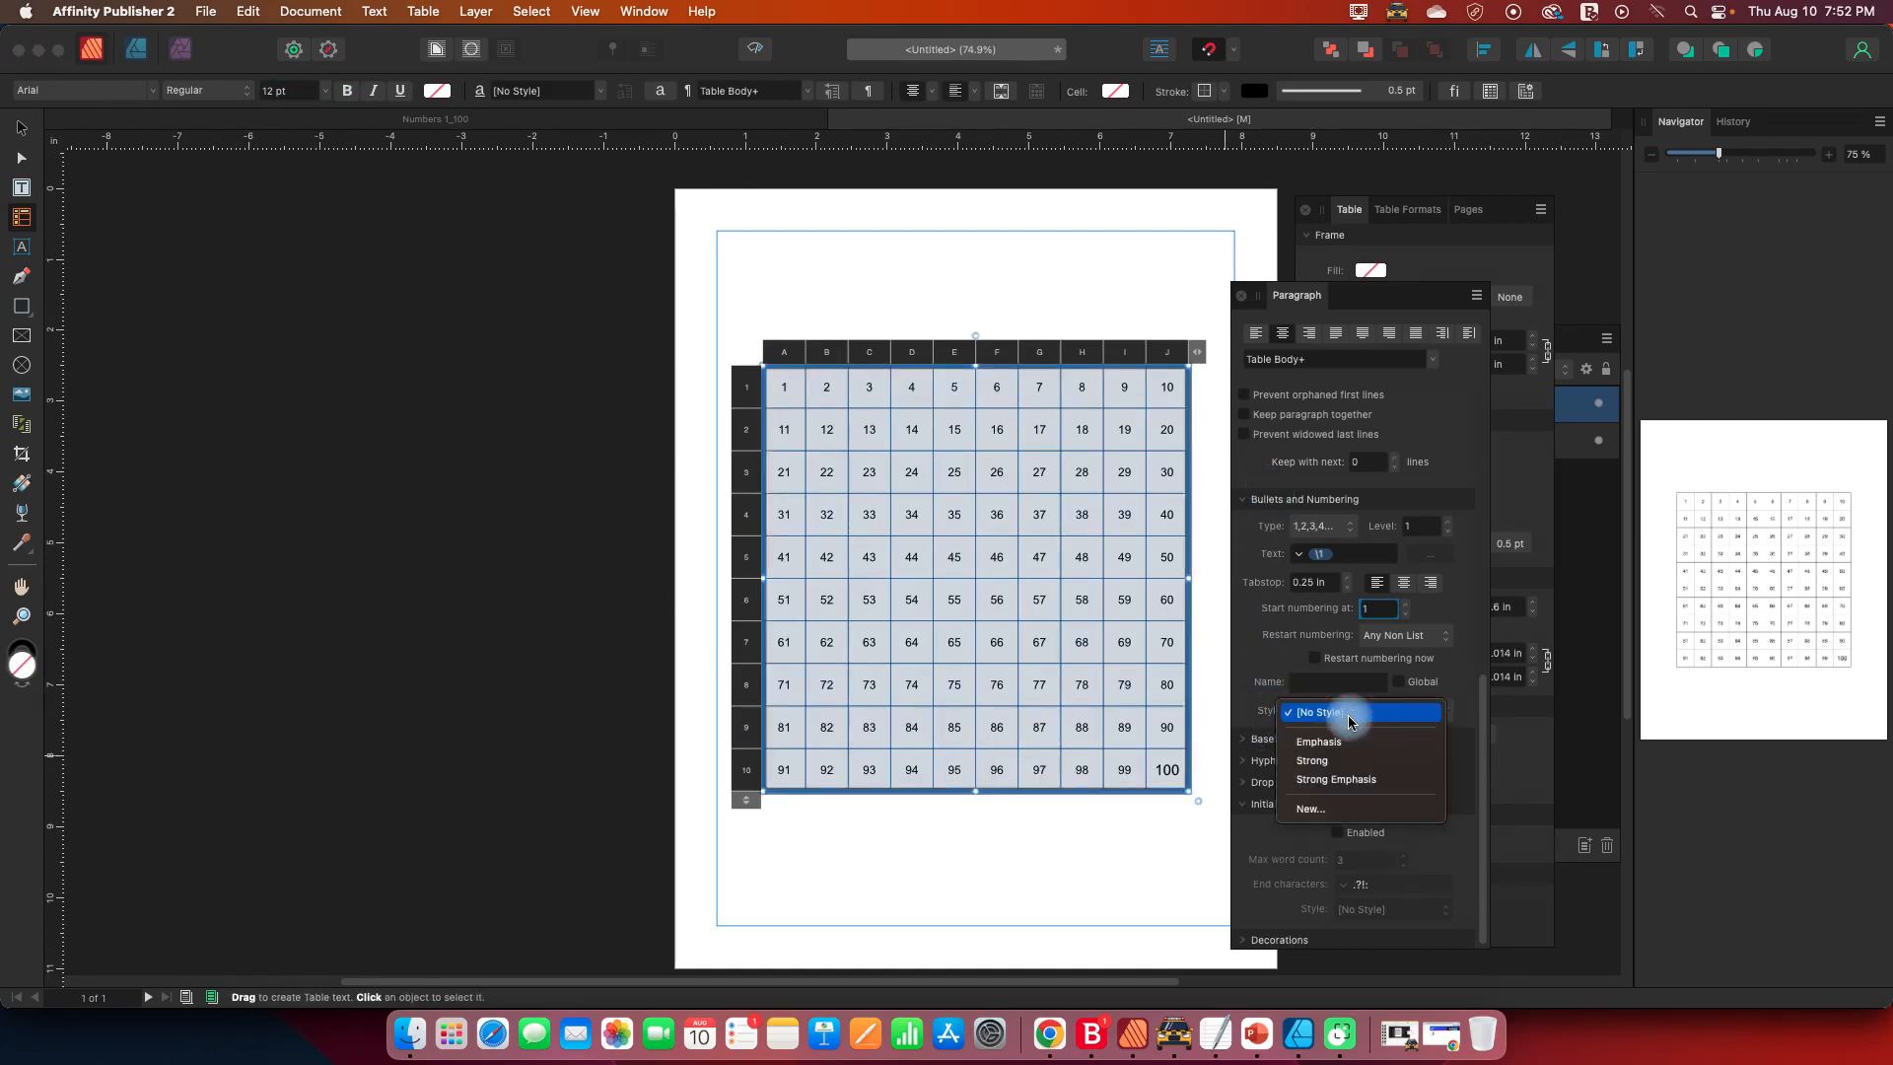
pyautogui.click(1309, 819)
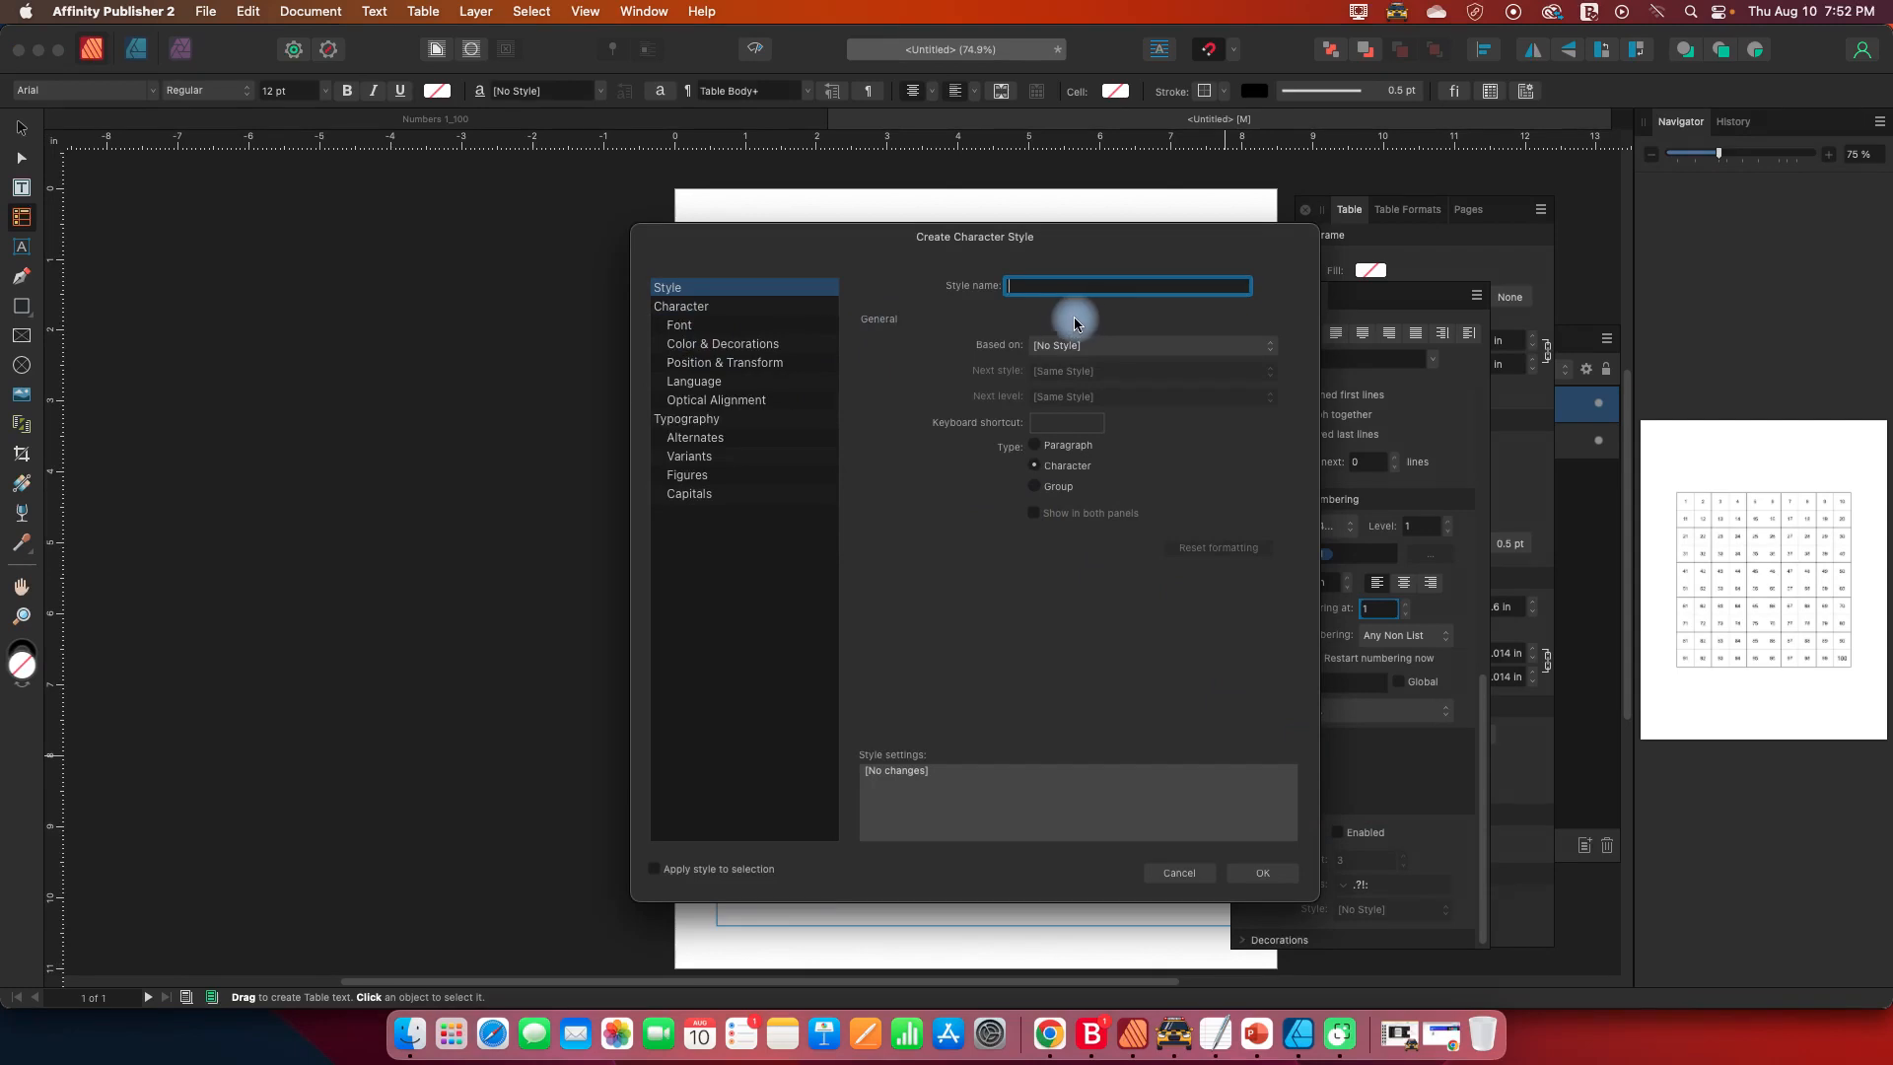
pyautogui.write('Kids Printable')
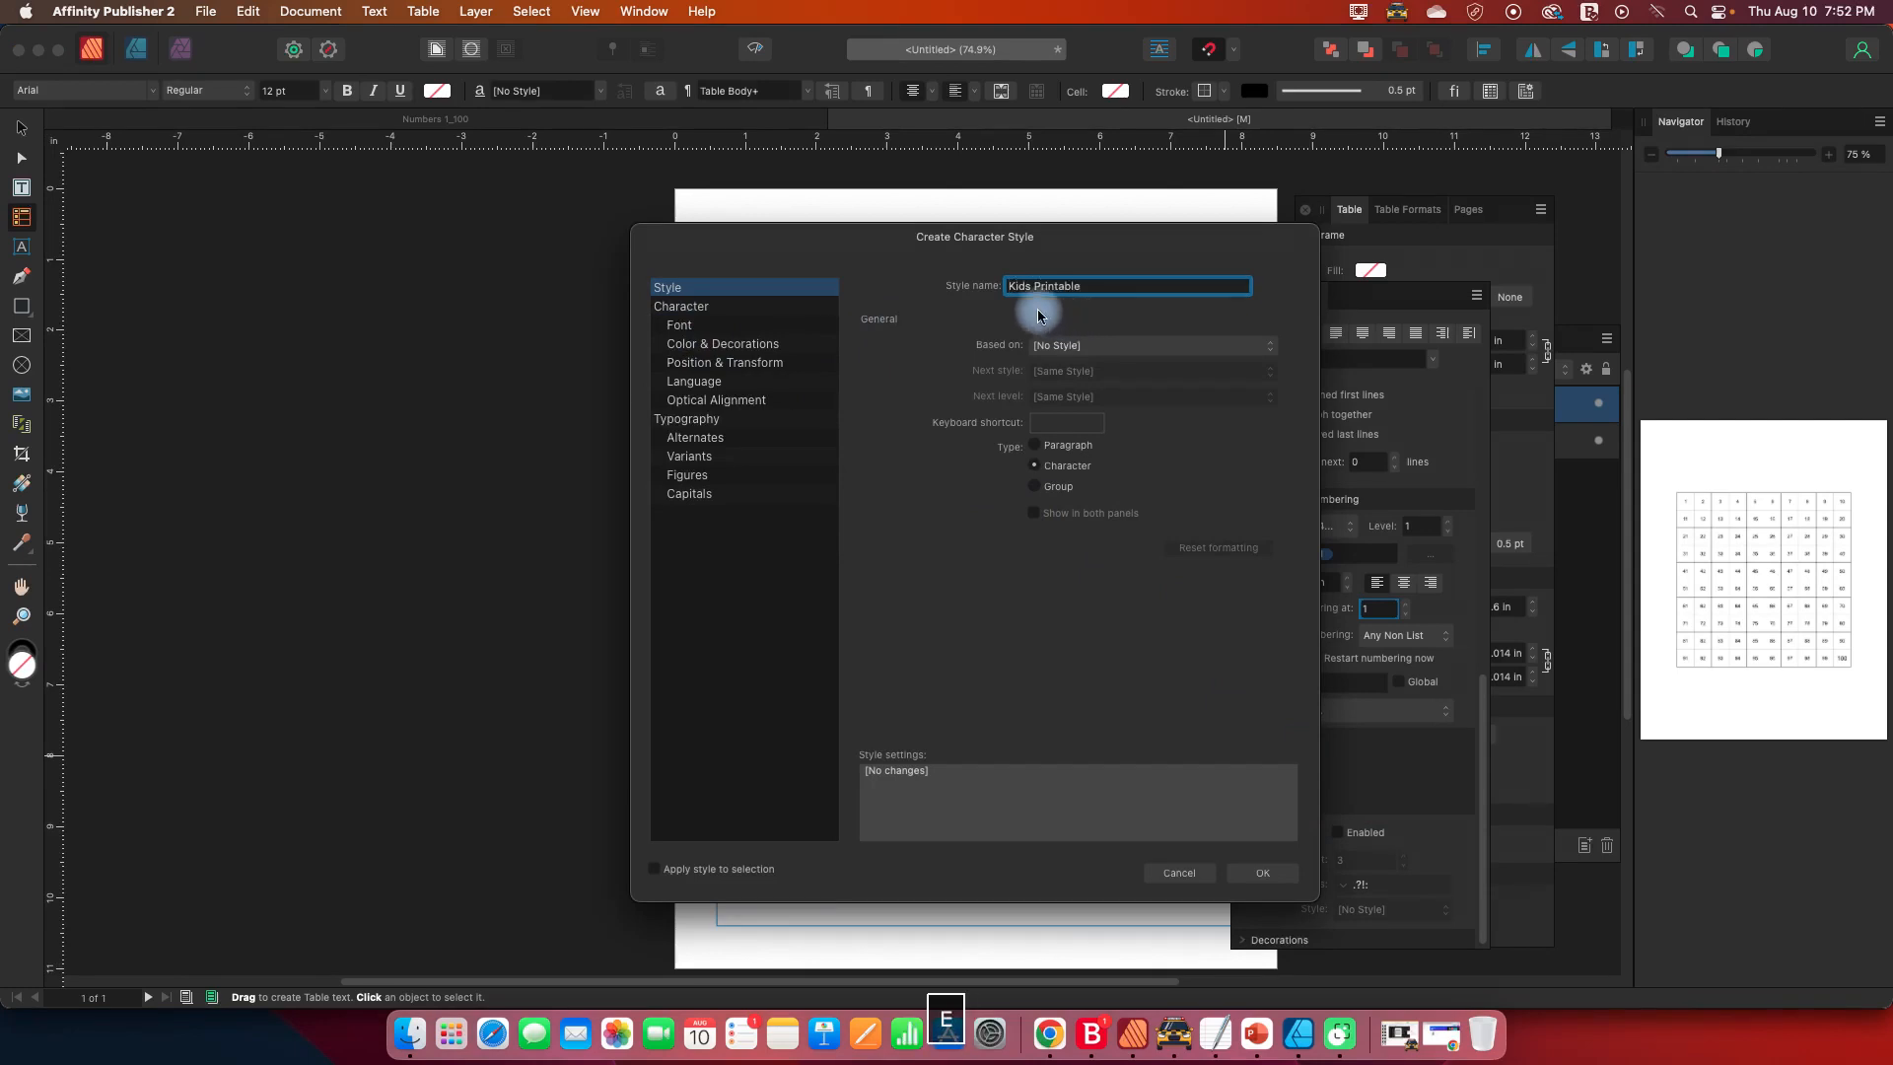
pyautogui.click(682, 328)
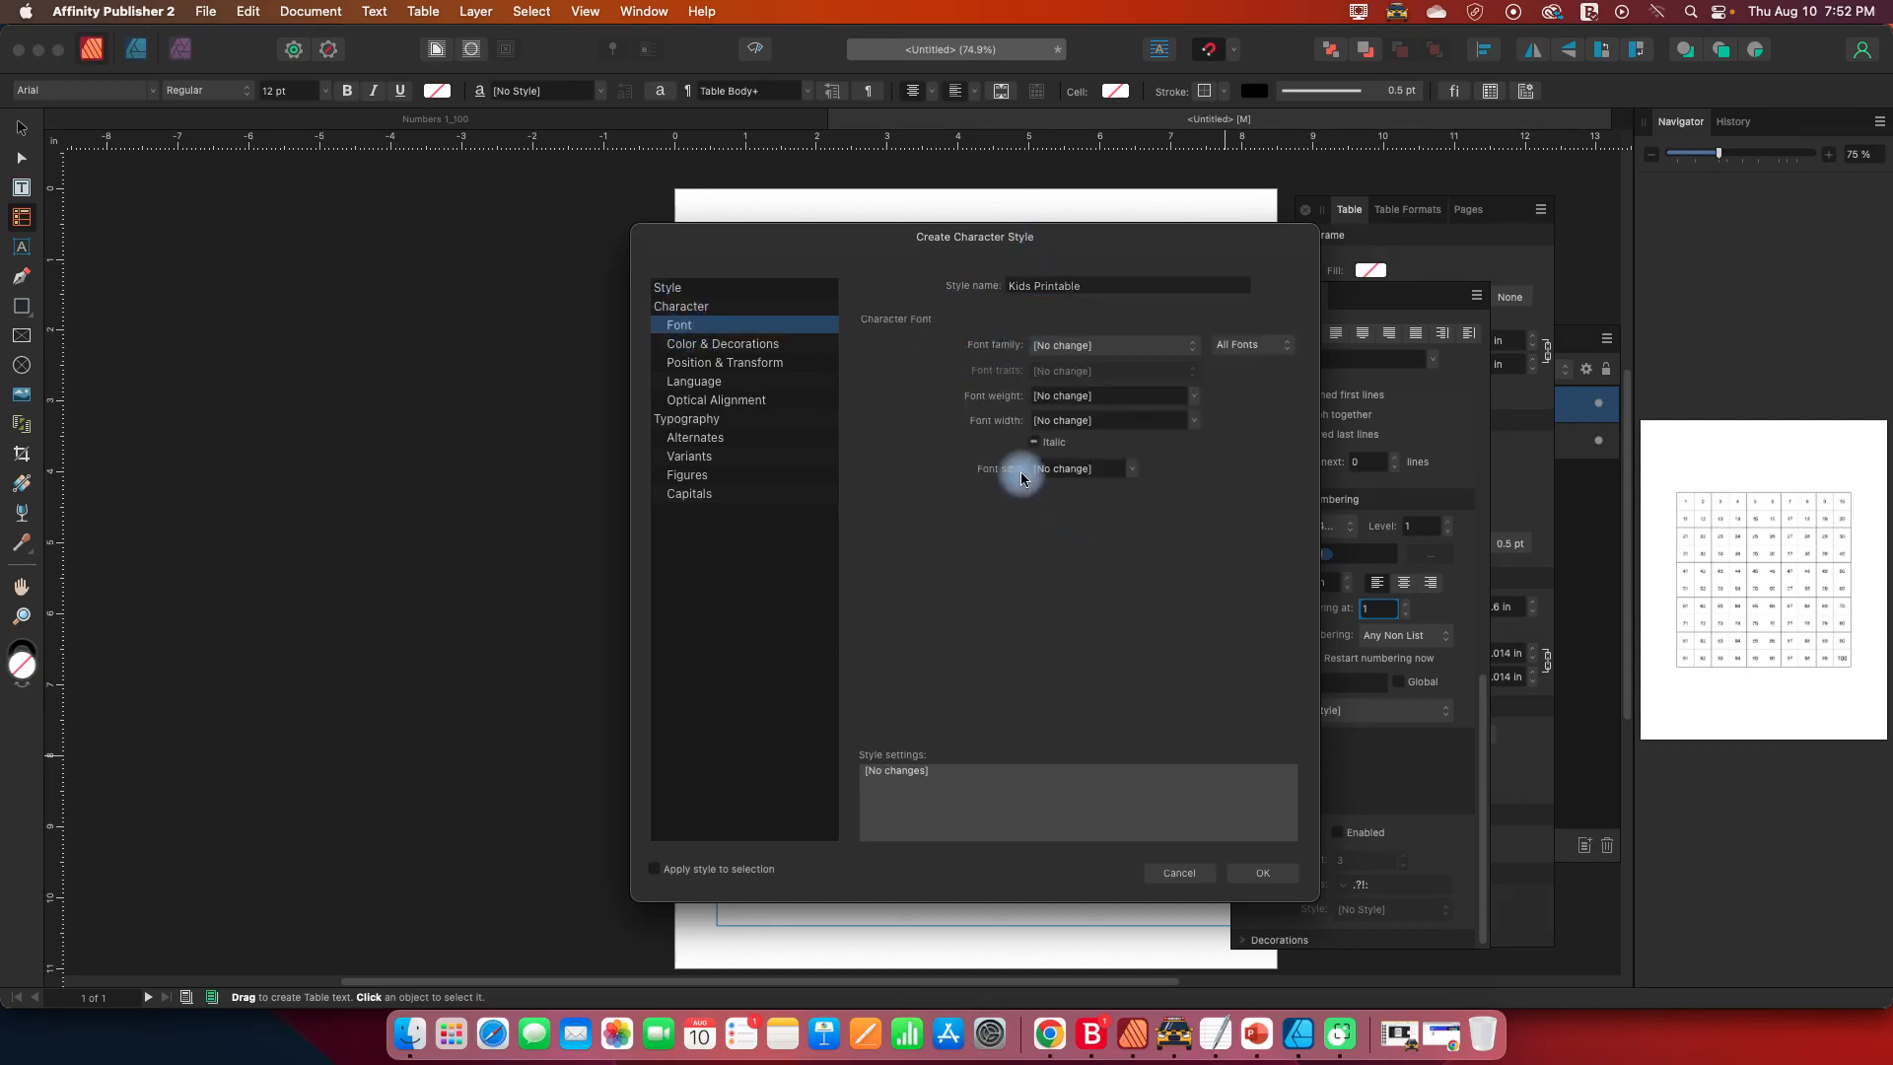
pyautogui.click(1131, 470)
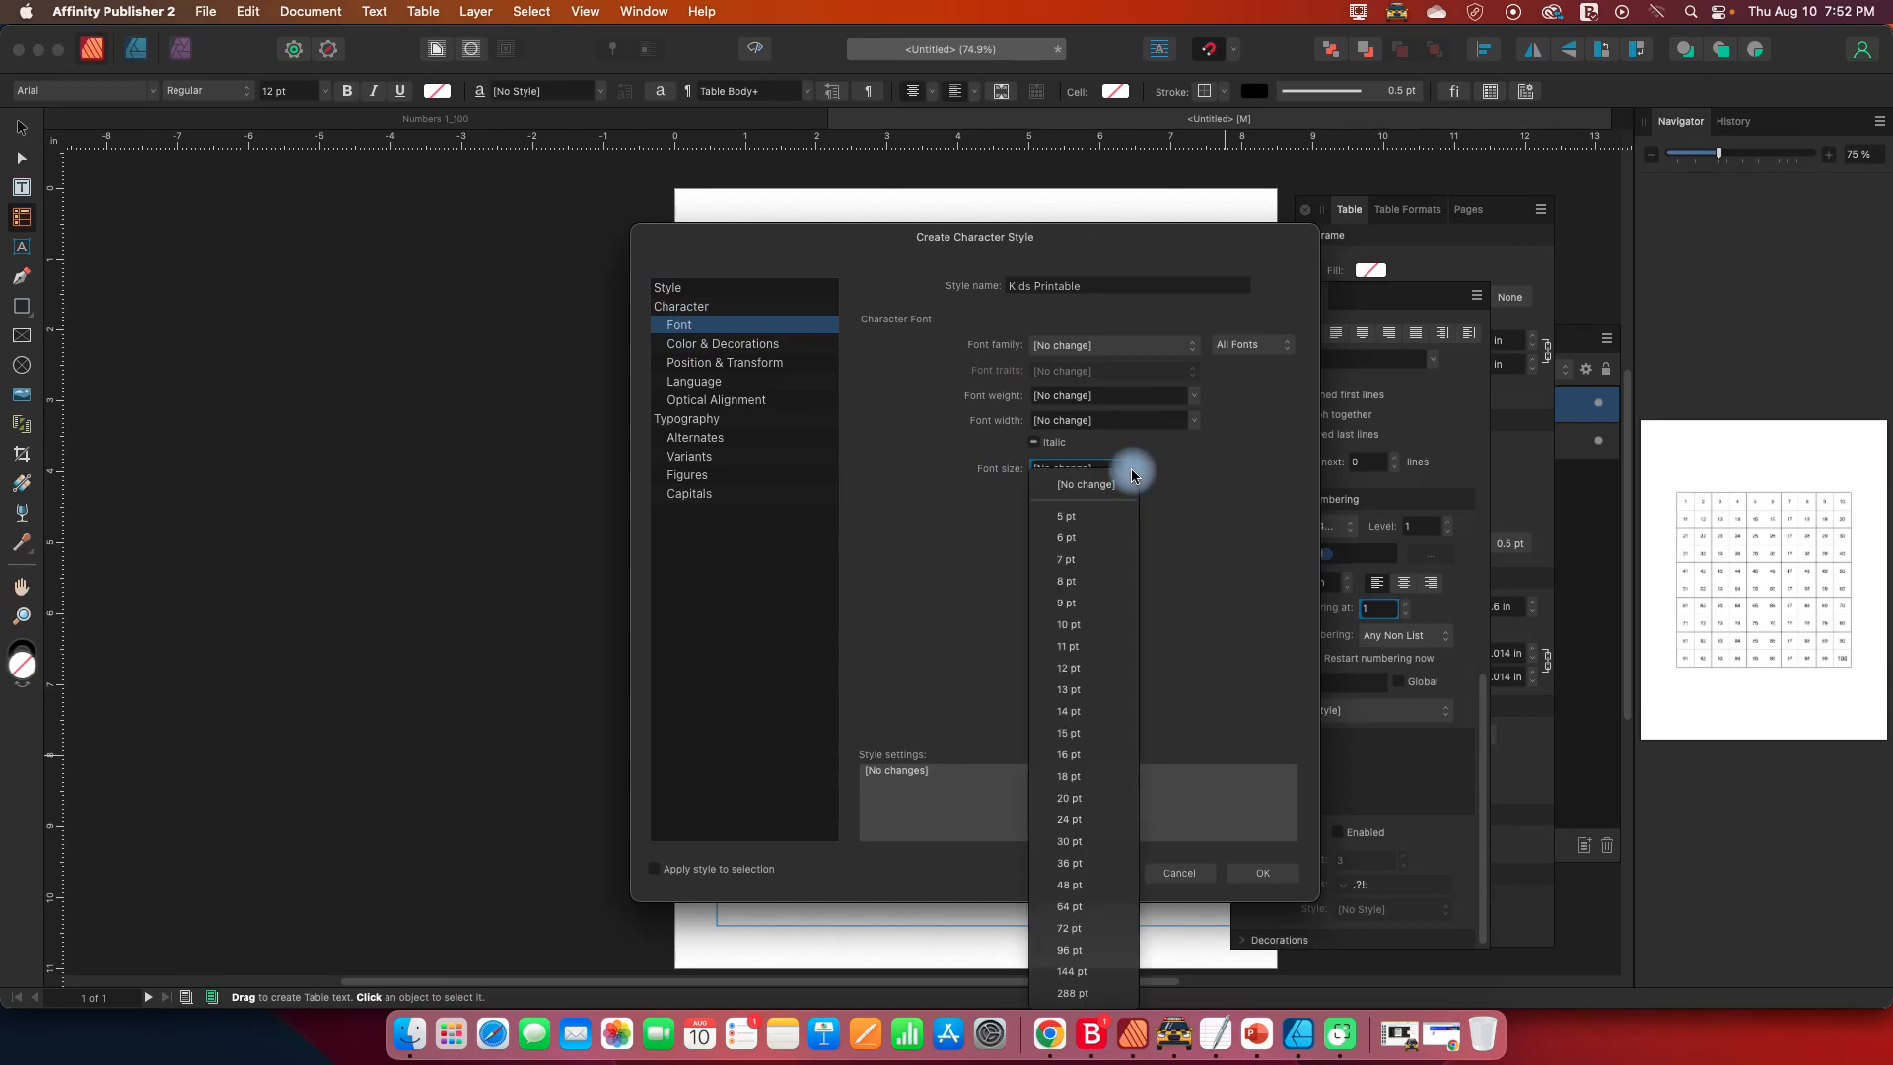
pyautogui.click(1090, 755)
pyautogui.click(1266, 876)
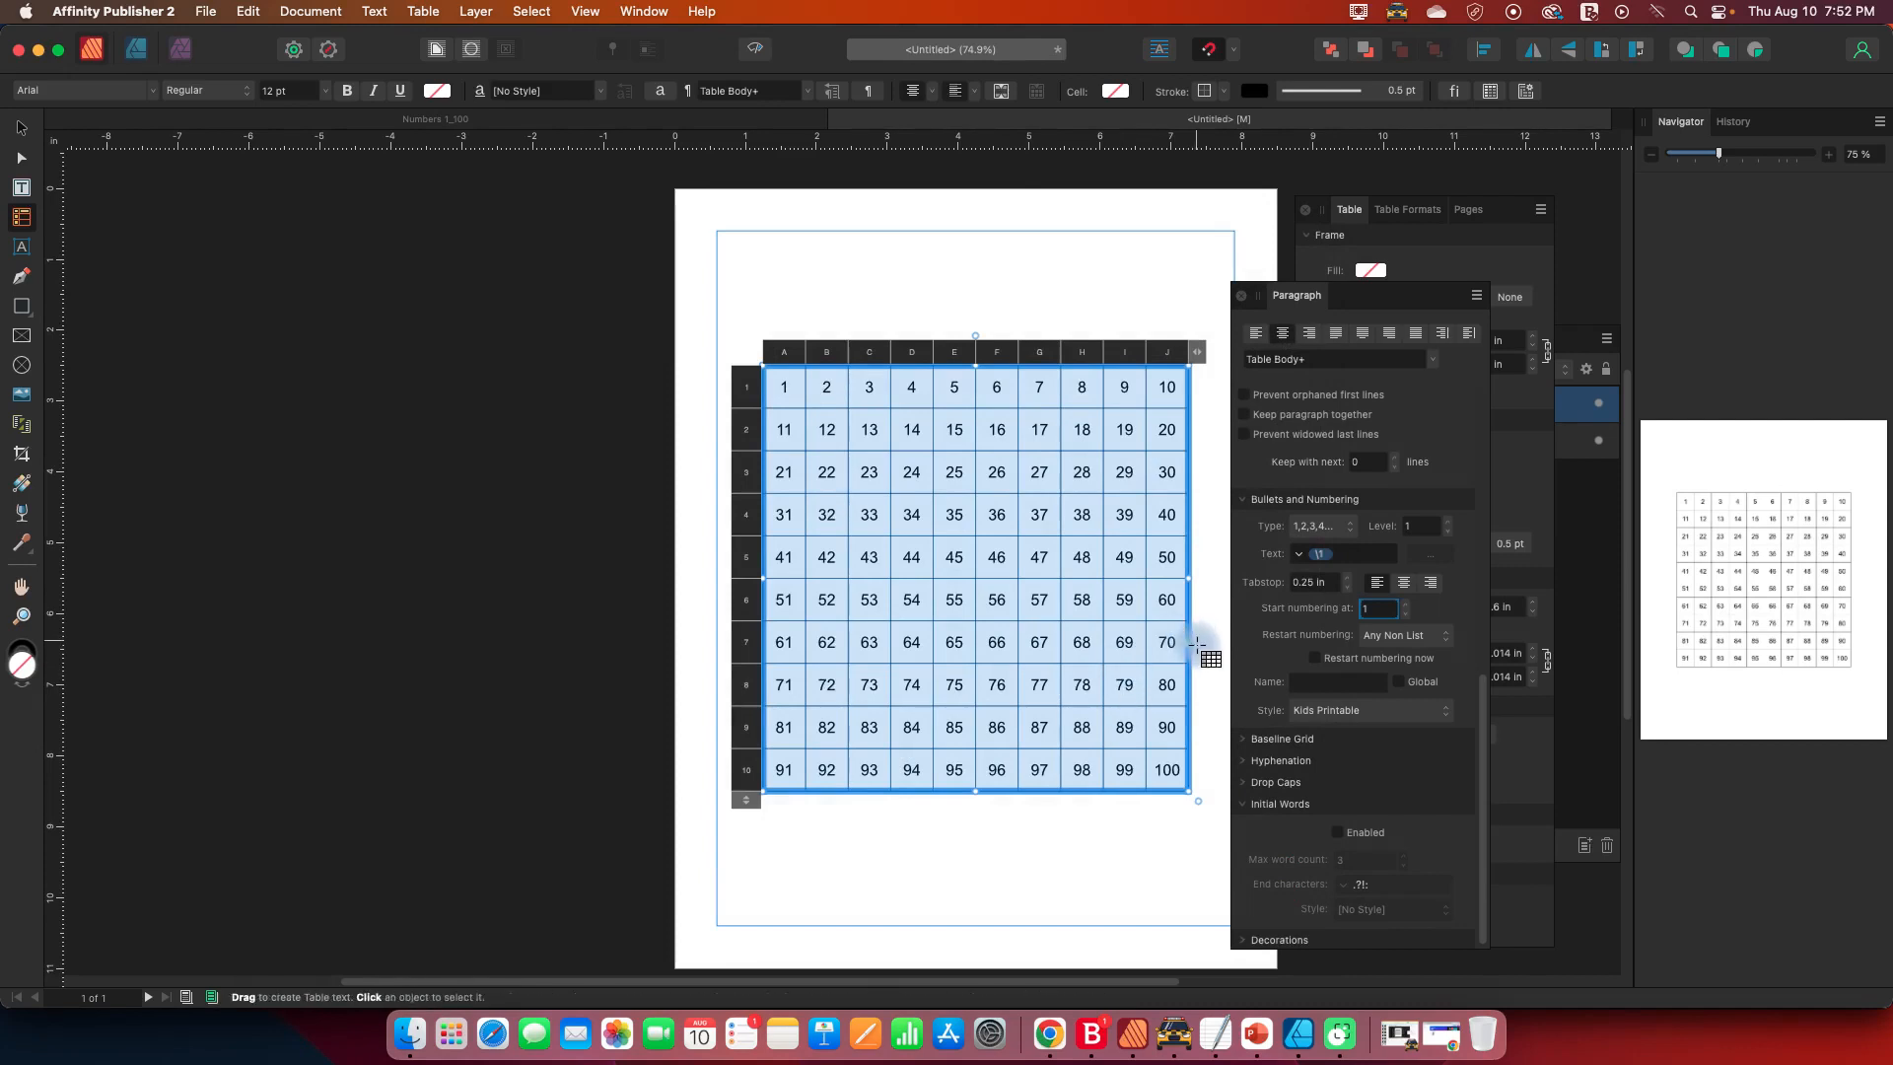
# - Add the artistic text title "Count 1 - 100" at about 50 pt above the table
pyautogui.click(20, 248)
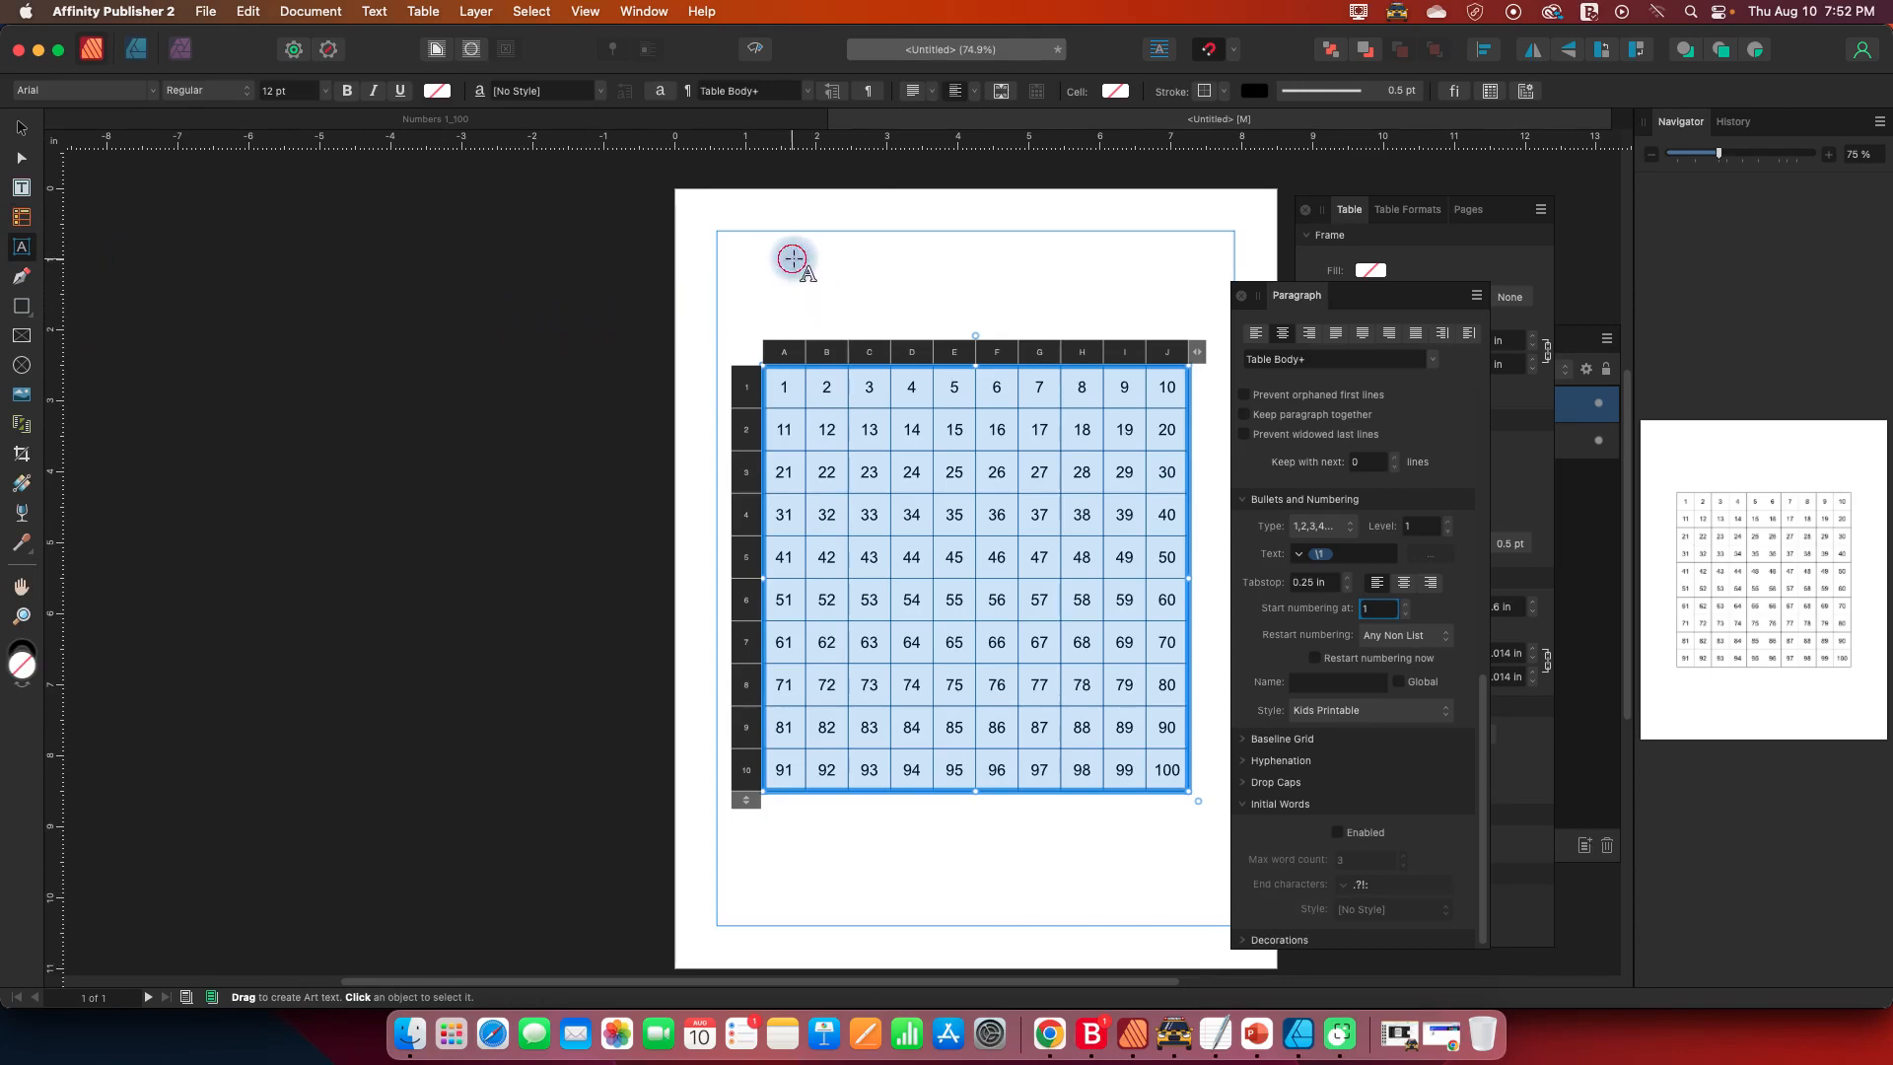
pyautogui.moveTo(799, 245); pyautogui.dragTo(929, 292)
pyautogui.write('Count')
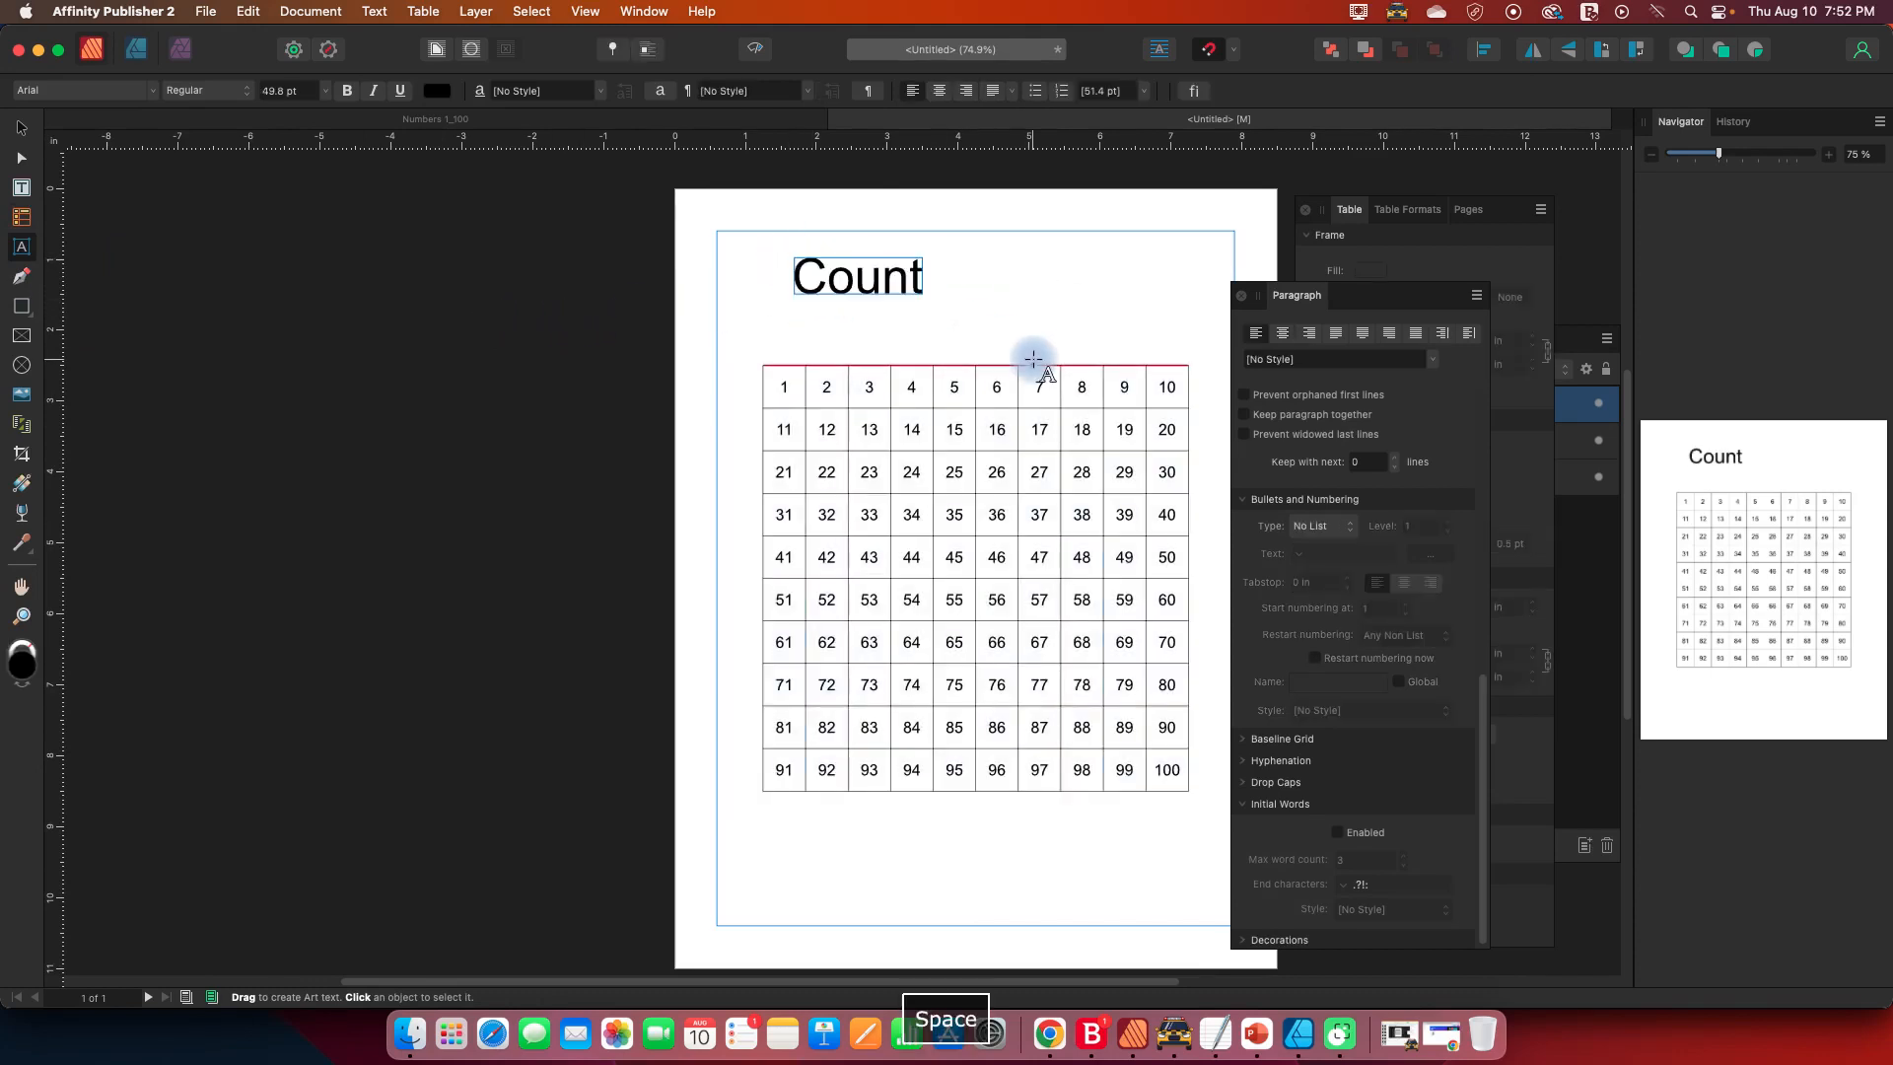
pyautogui.write(' 1 - 100')
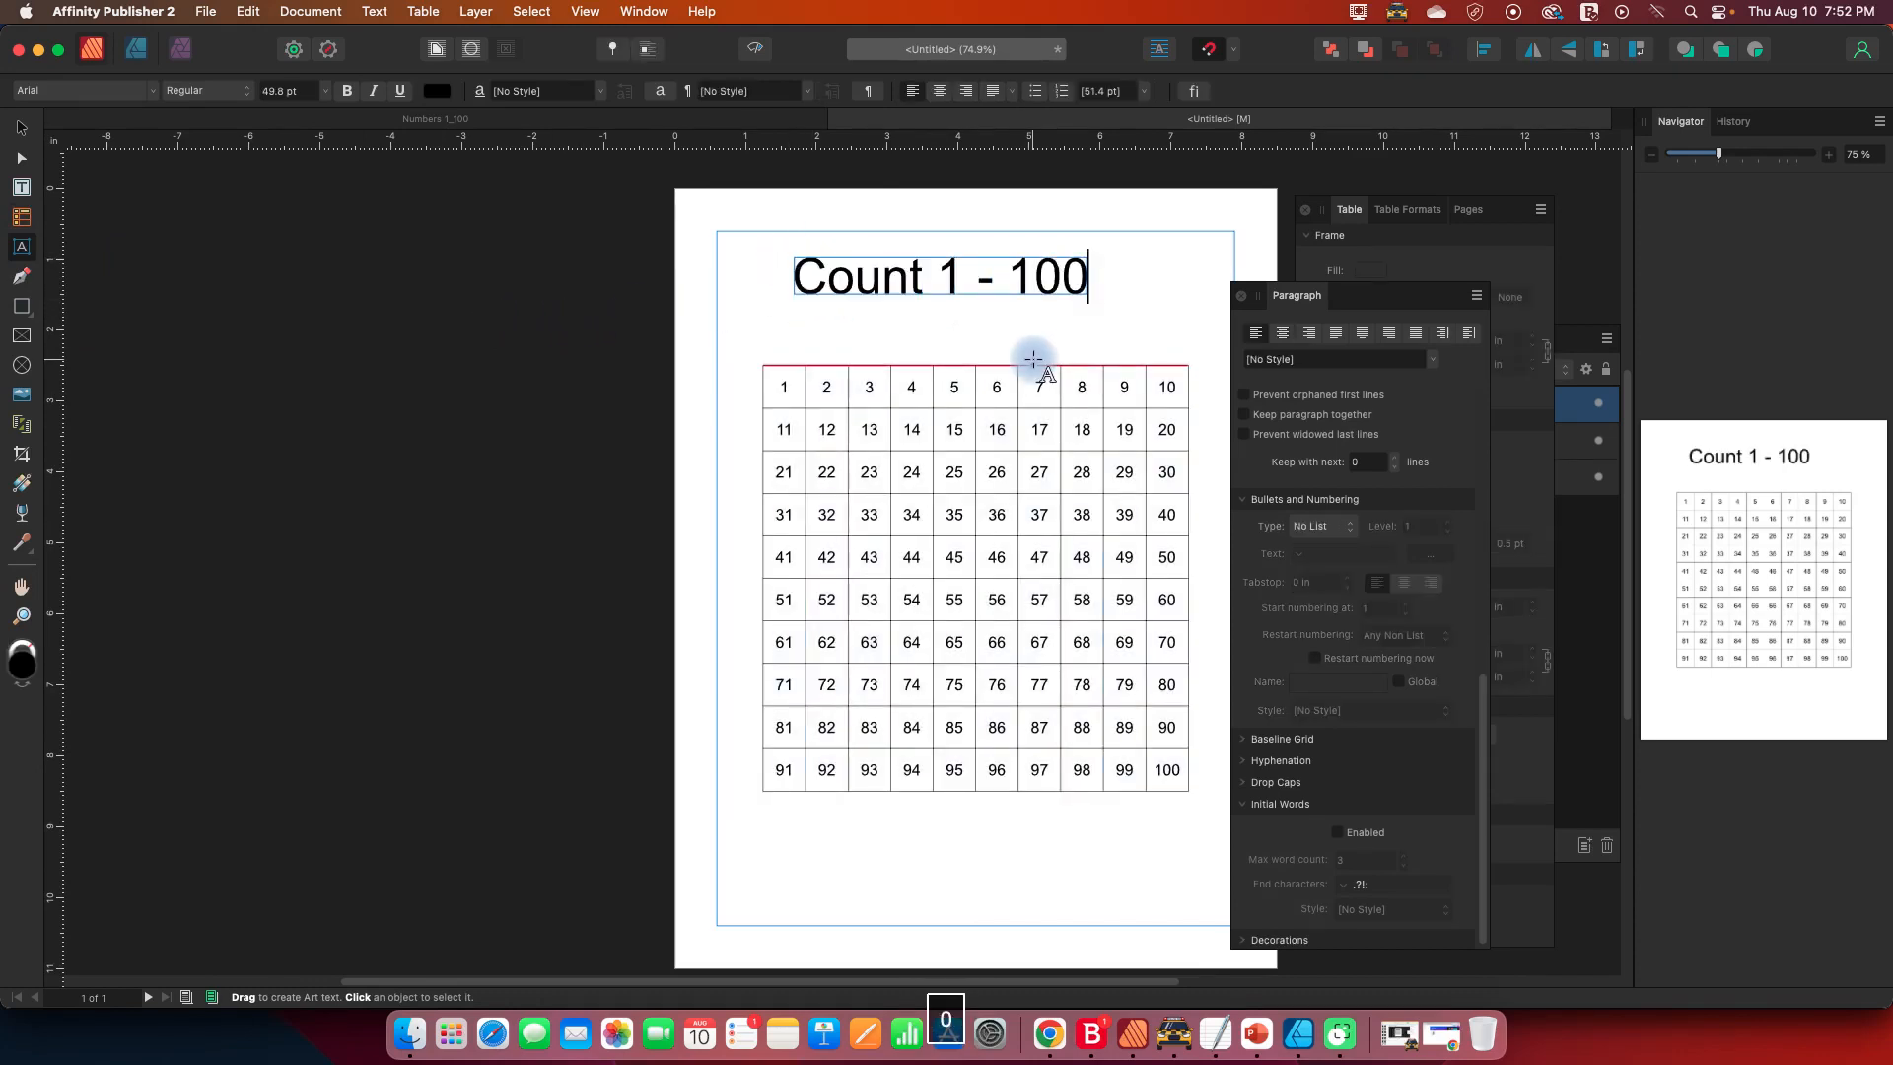
pyautogui.press('Escape')
# - Move the title down to sit centred just above the table, and deselect it
pyautogui.click(29, 129)
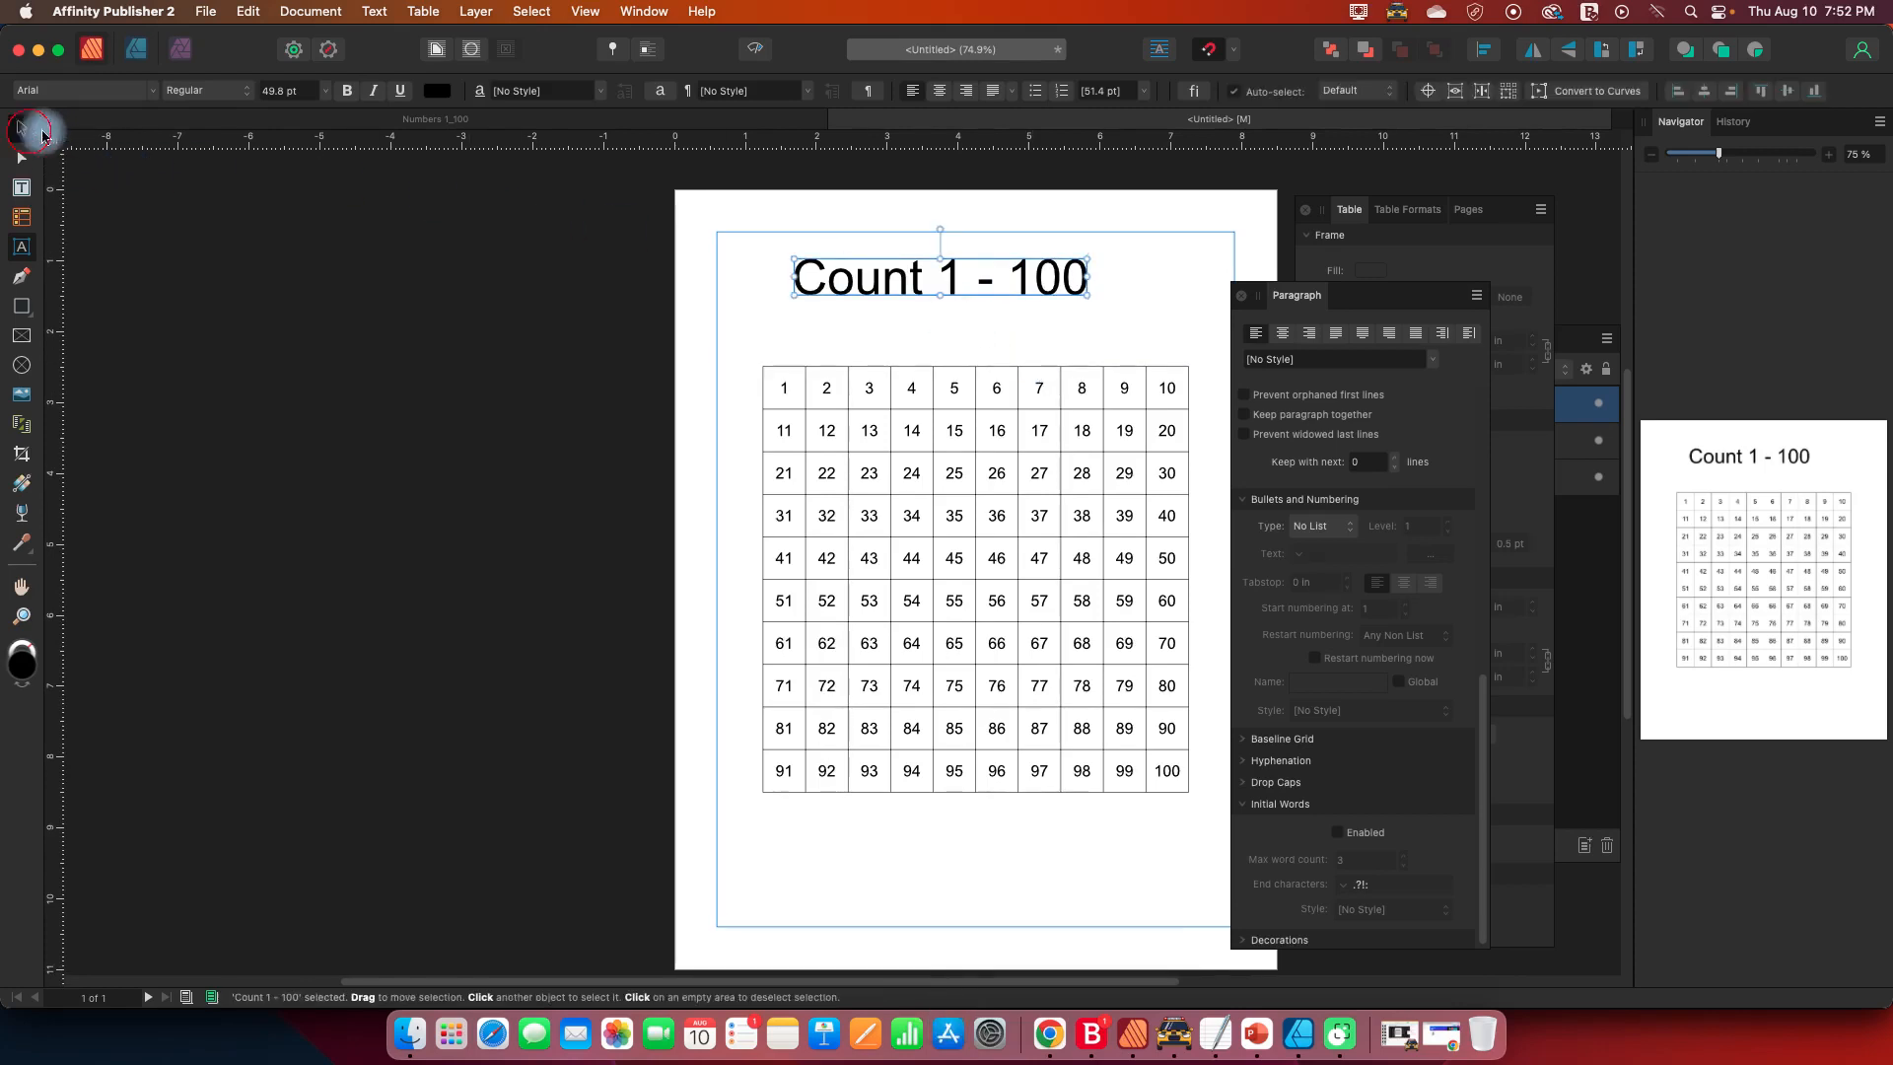
pyautogui.moveTo(904, 279); pyautogui.dragTo(939, 325)
pyautogui.click(826, 249)
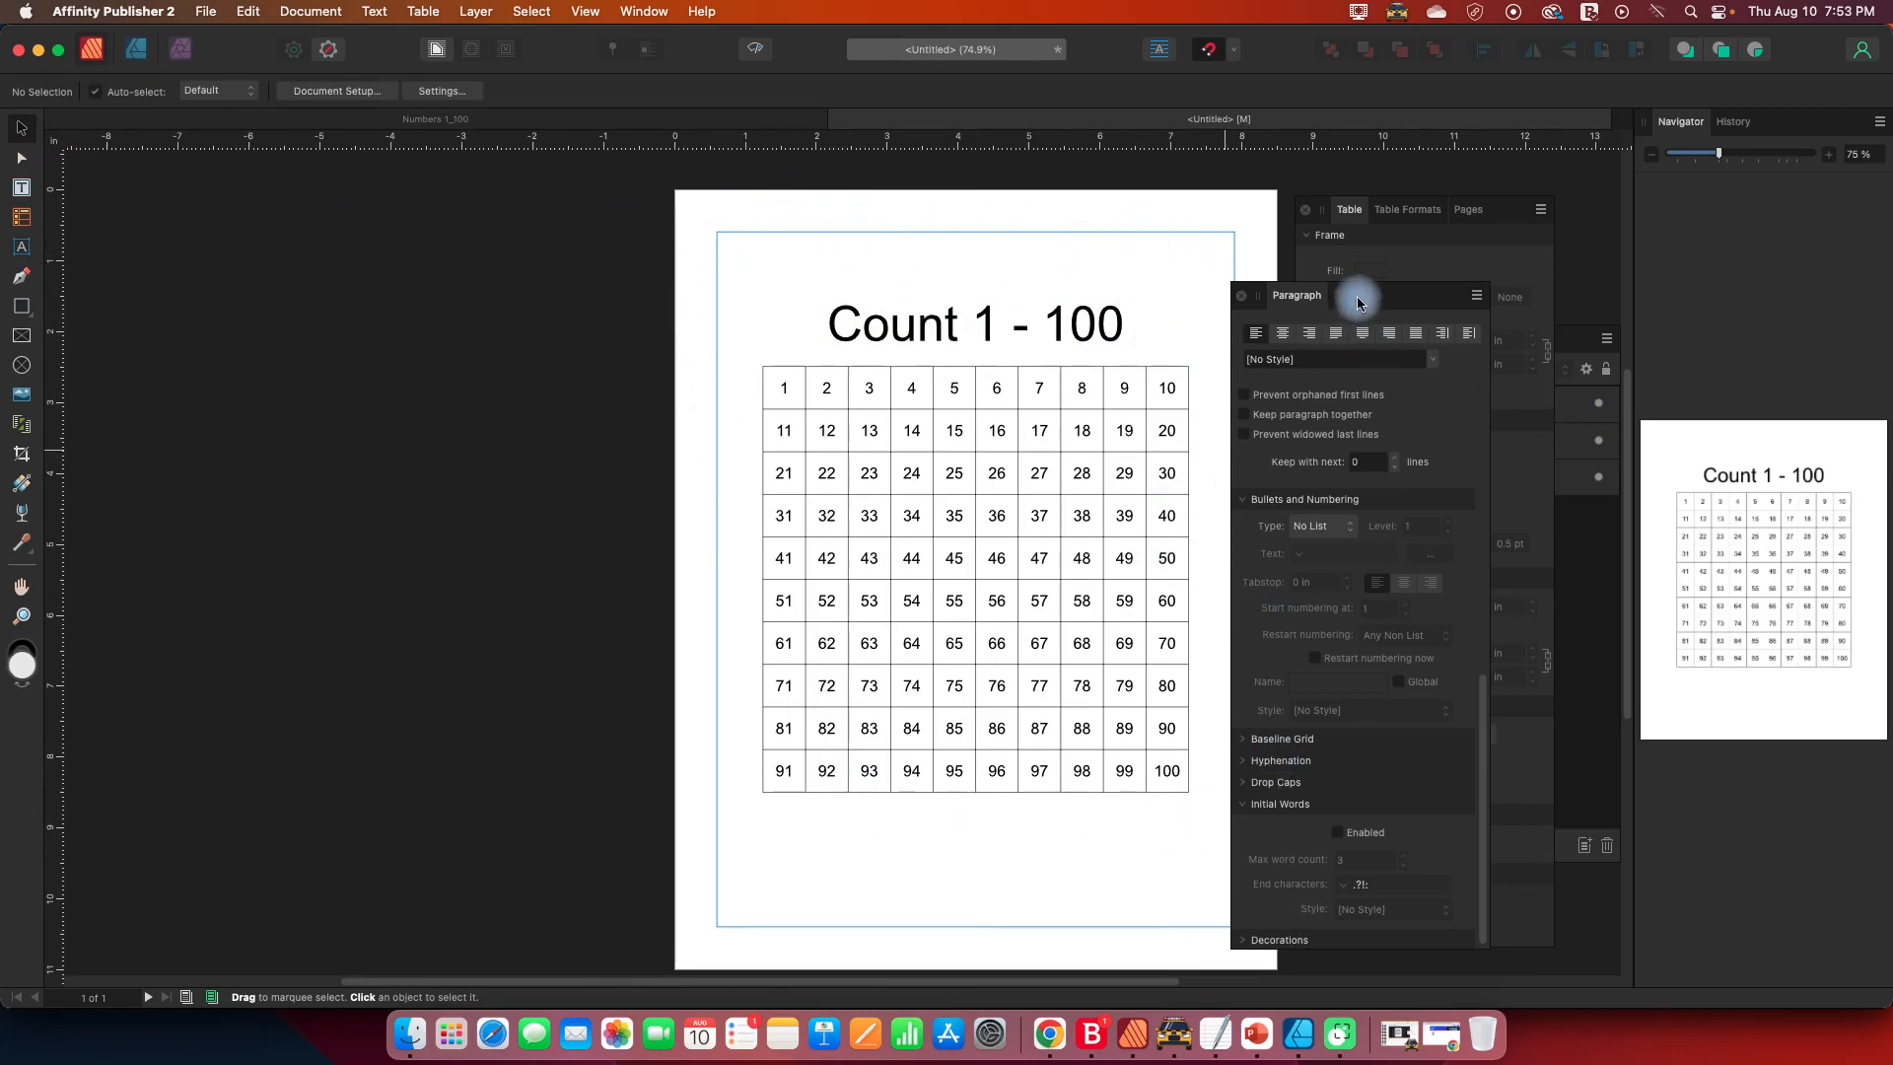
# - Dock the Paragraph settings with the Table settings, then duplicate page 1 and show the copy
pyautogui.moveTo(1358, 303); pyautogui.dragTo(1500, 212)
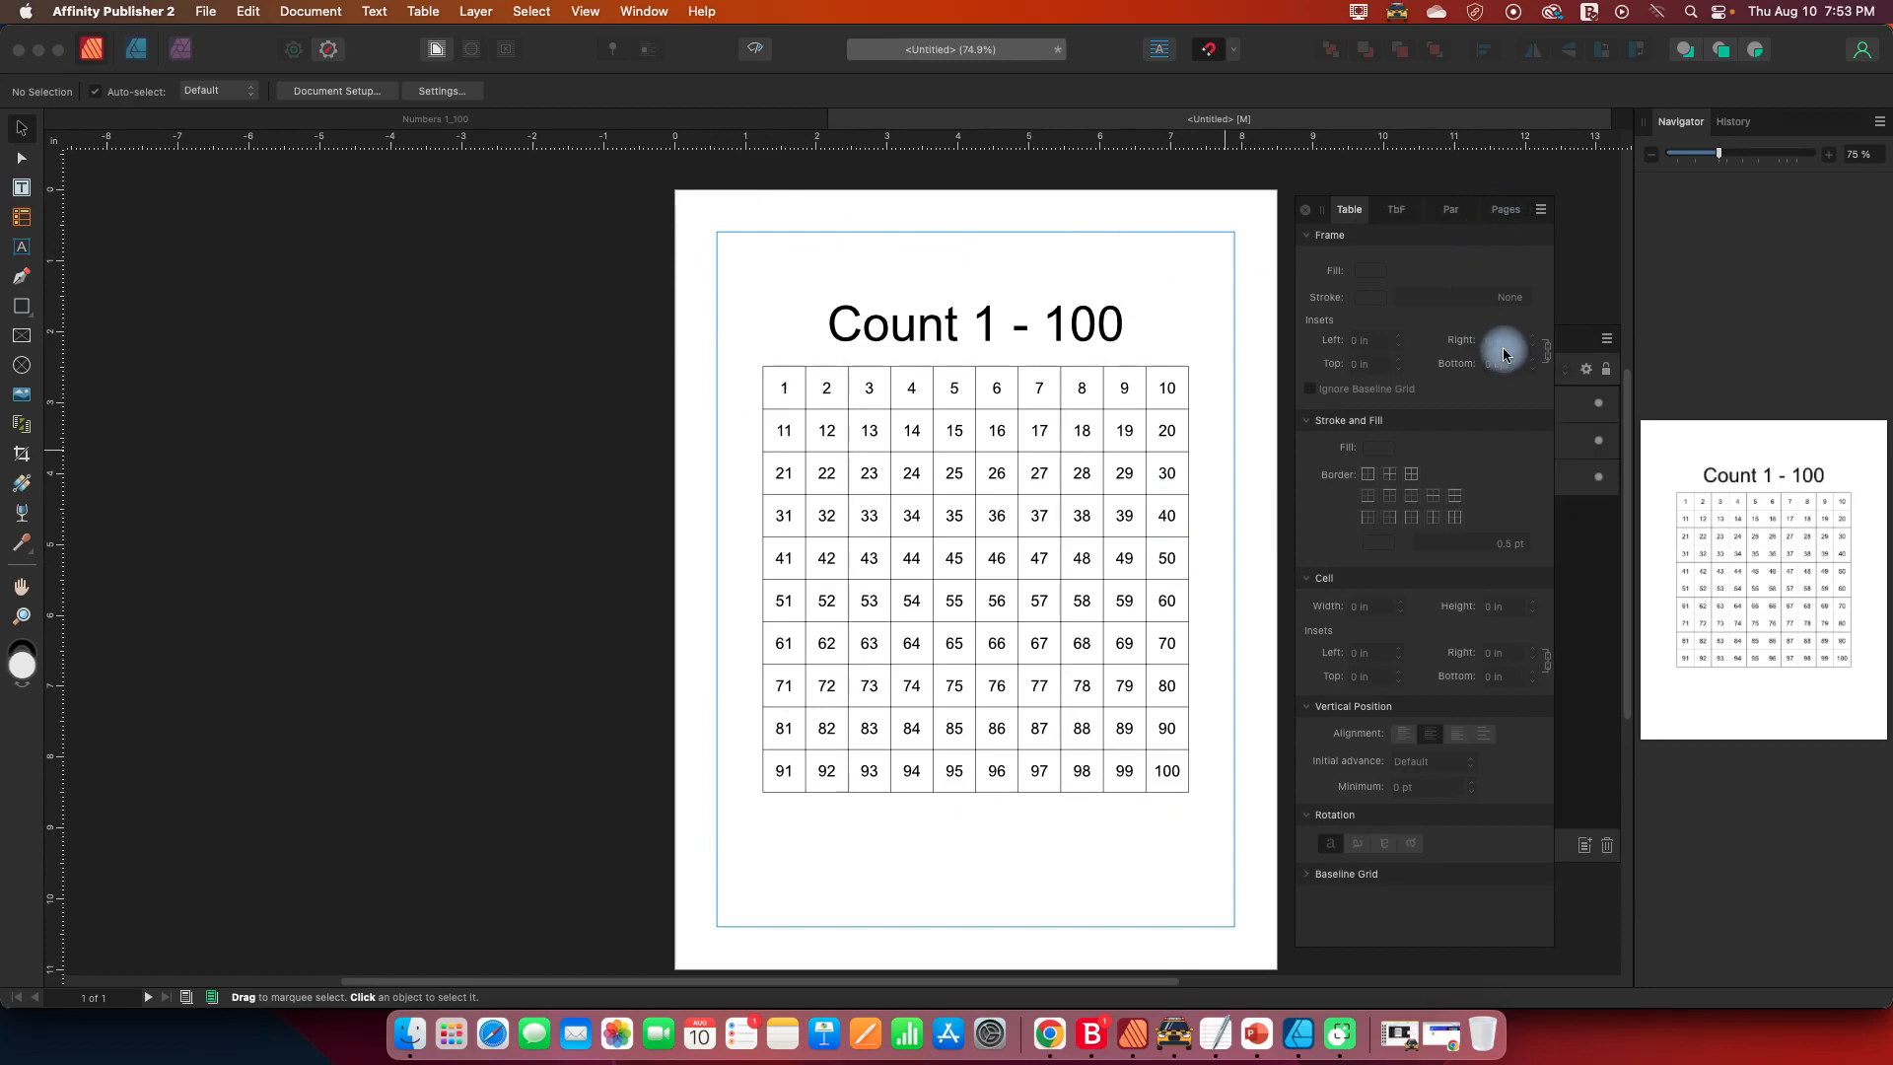
pyautogui.click(1506, 209)
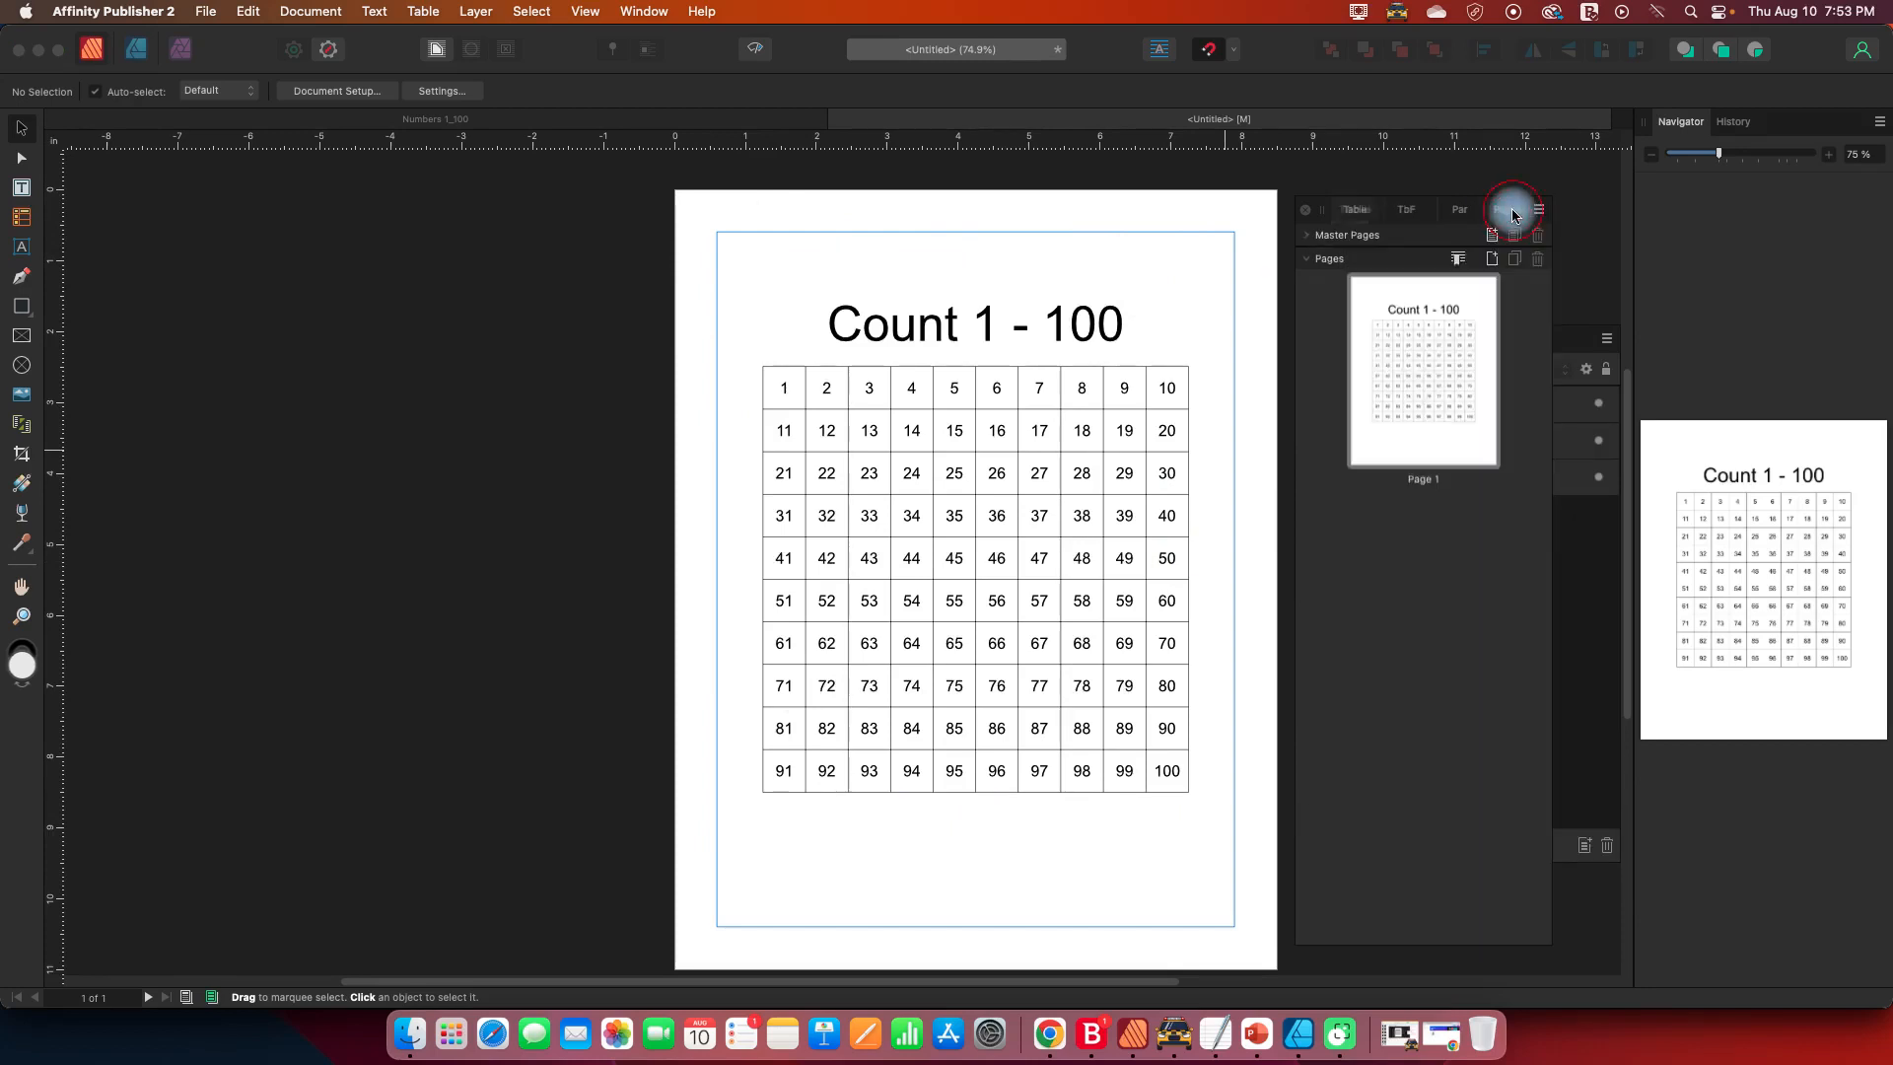
pyautogui.rightClick(1442, 370)
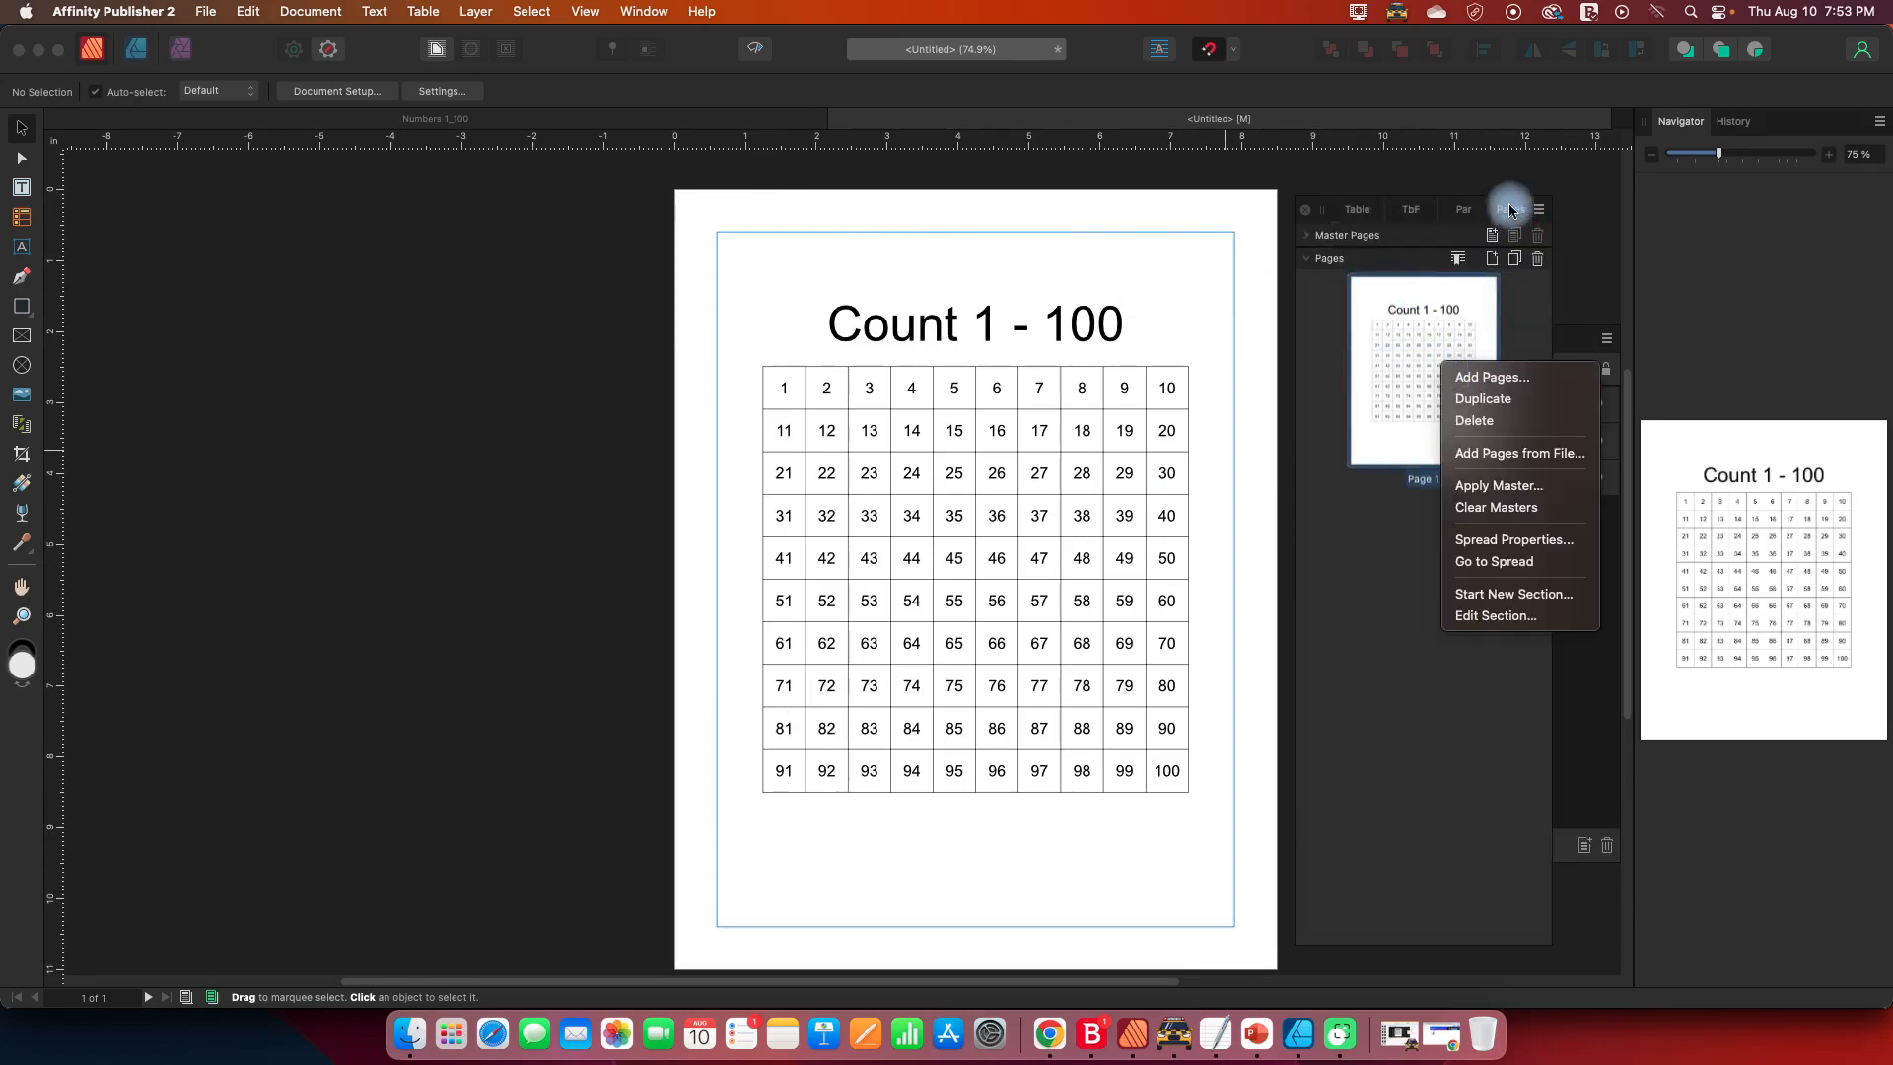
pyautogui.rightClick(1415, 336)
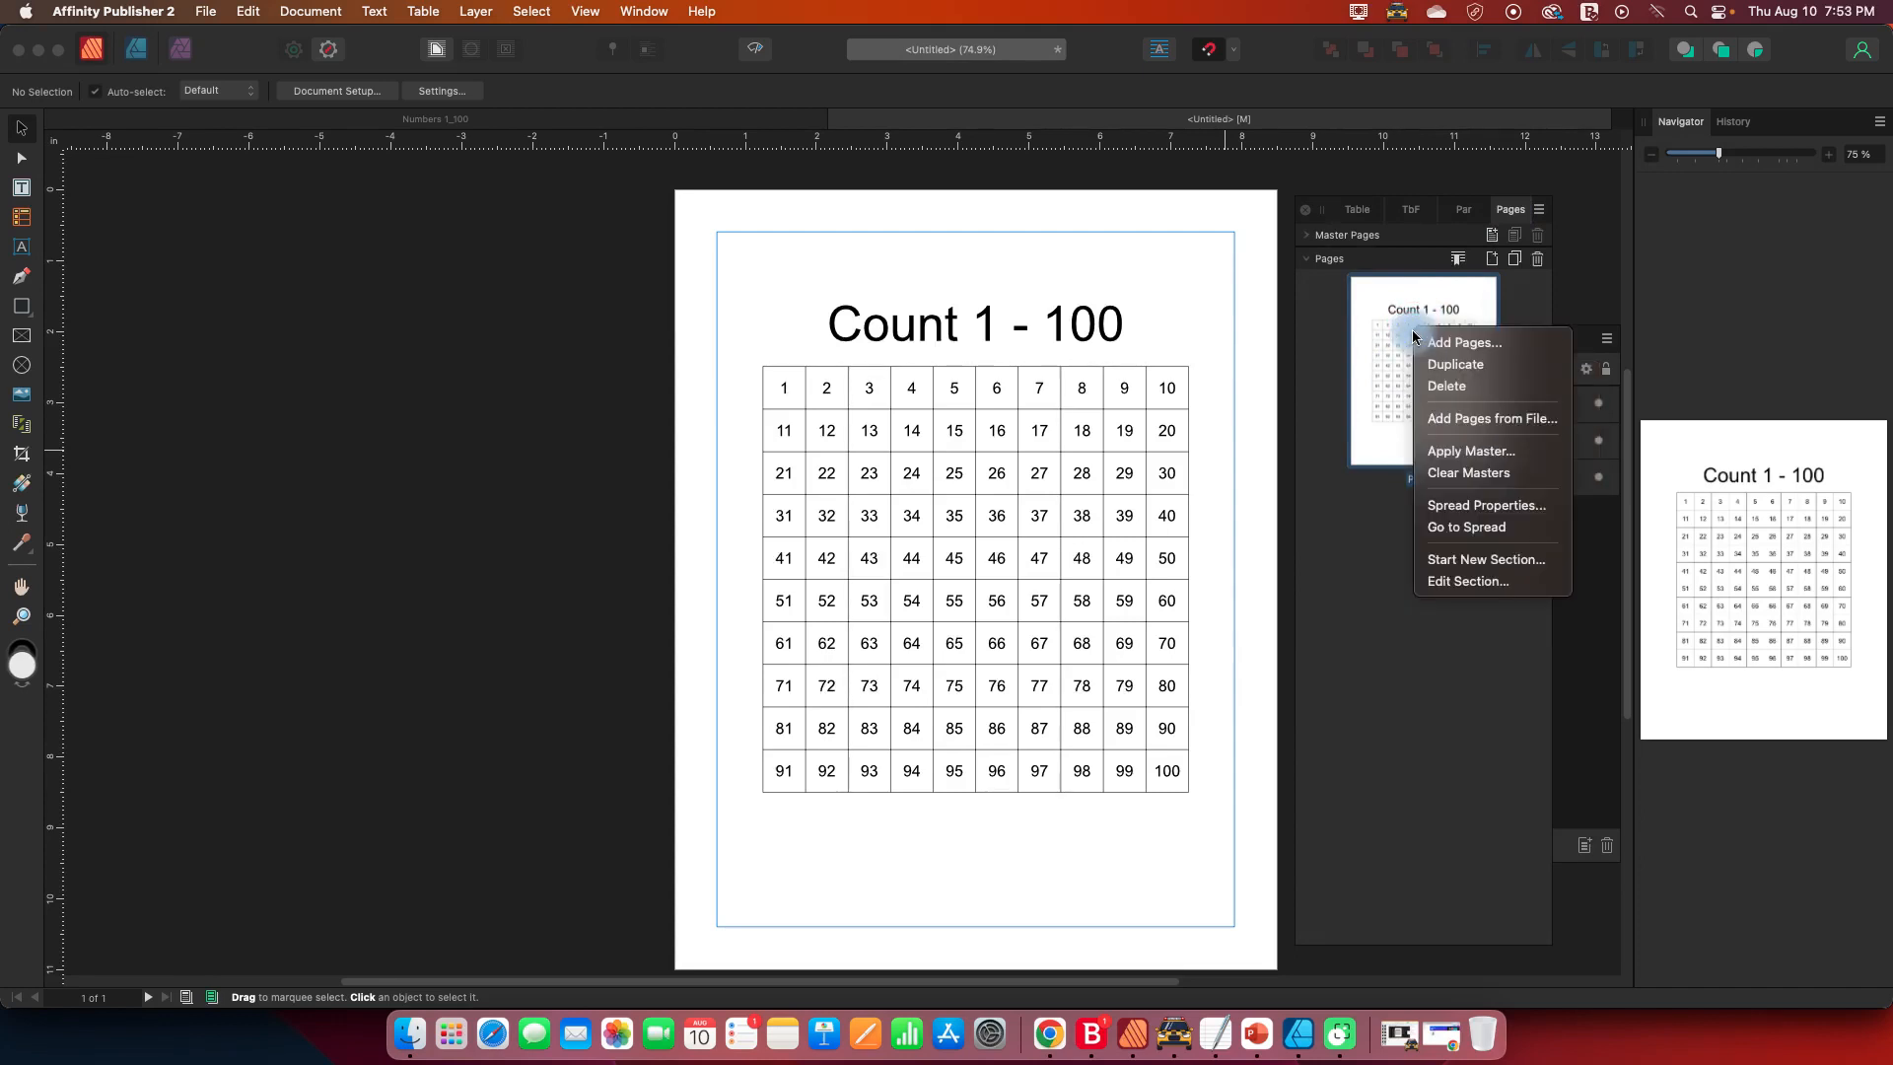
pyautogui.click(1440, 365)
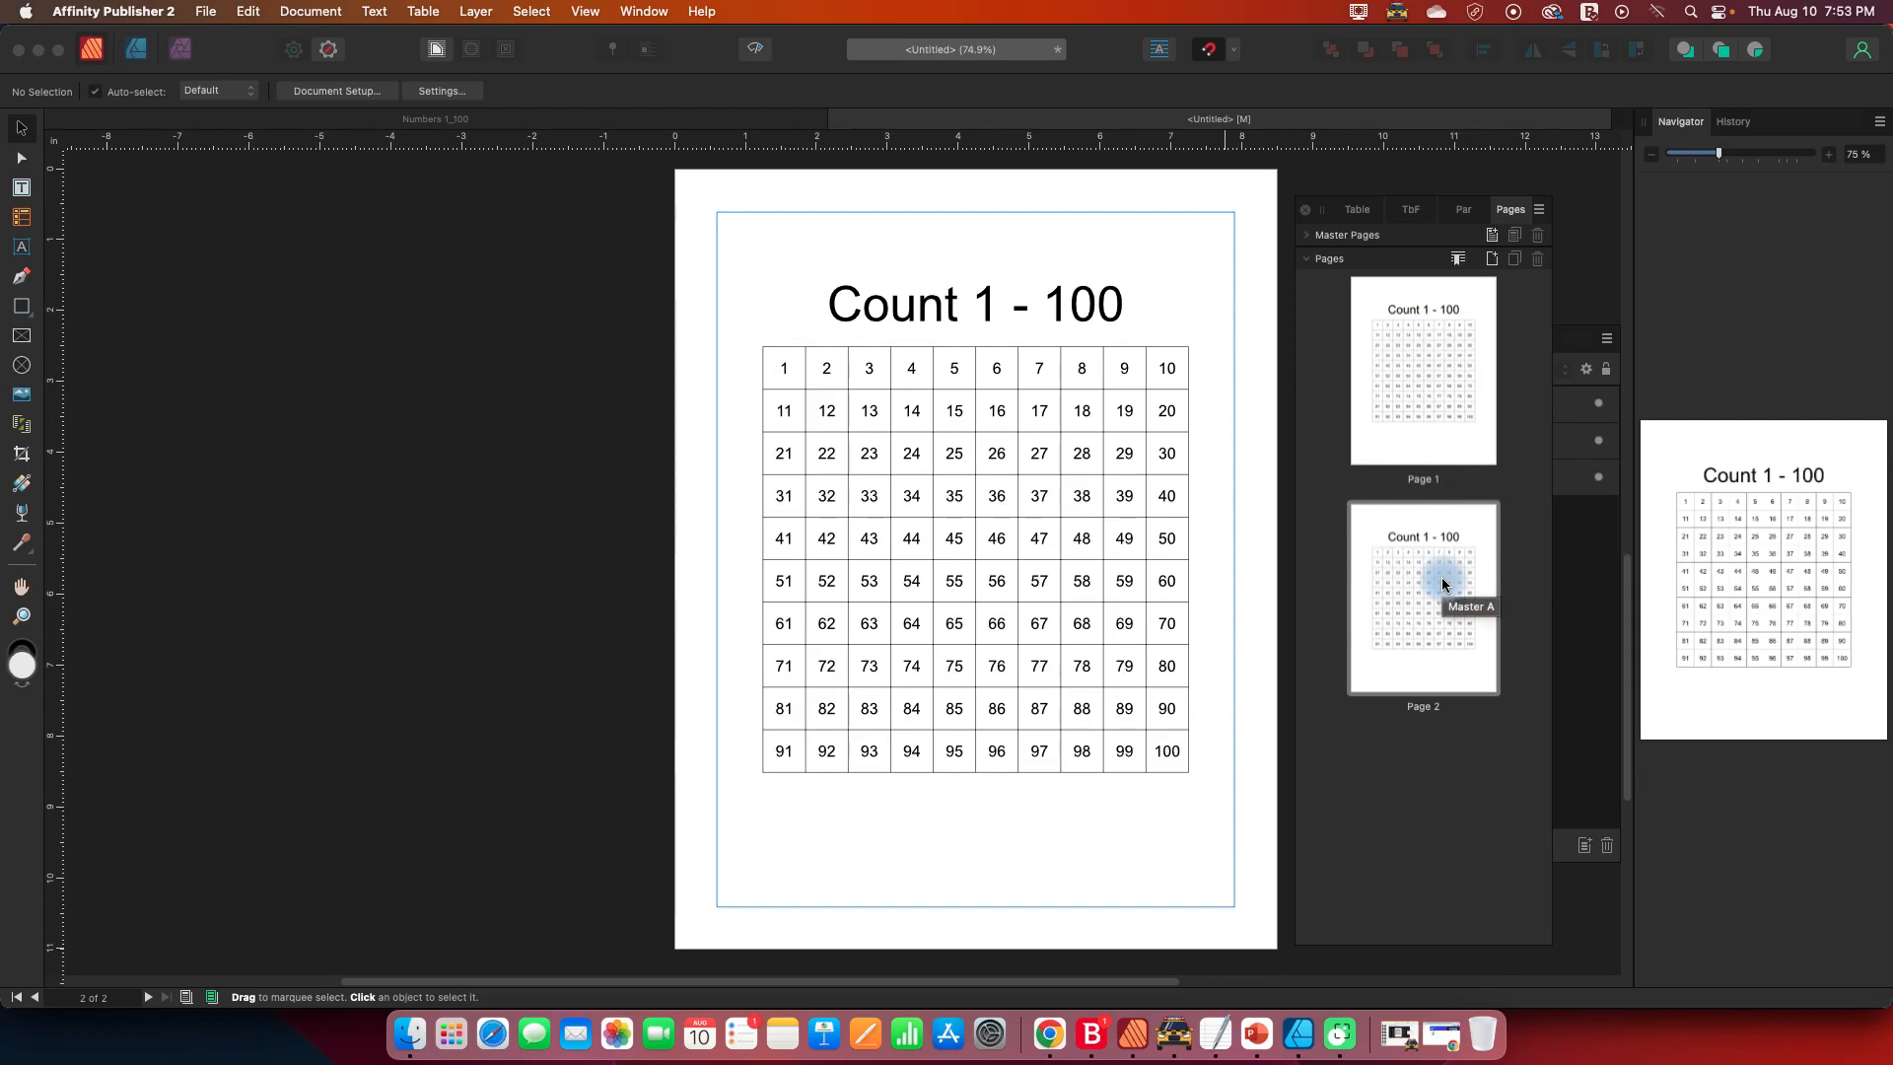
pyautogui.doubleClick(1434, 585)
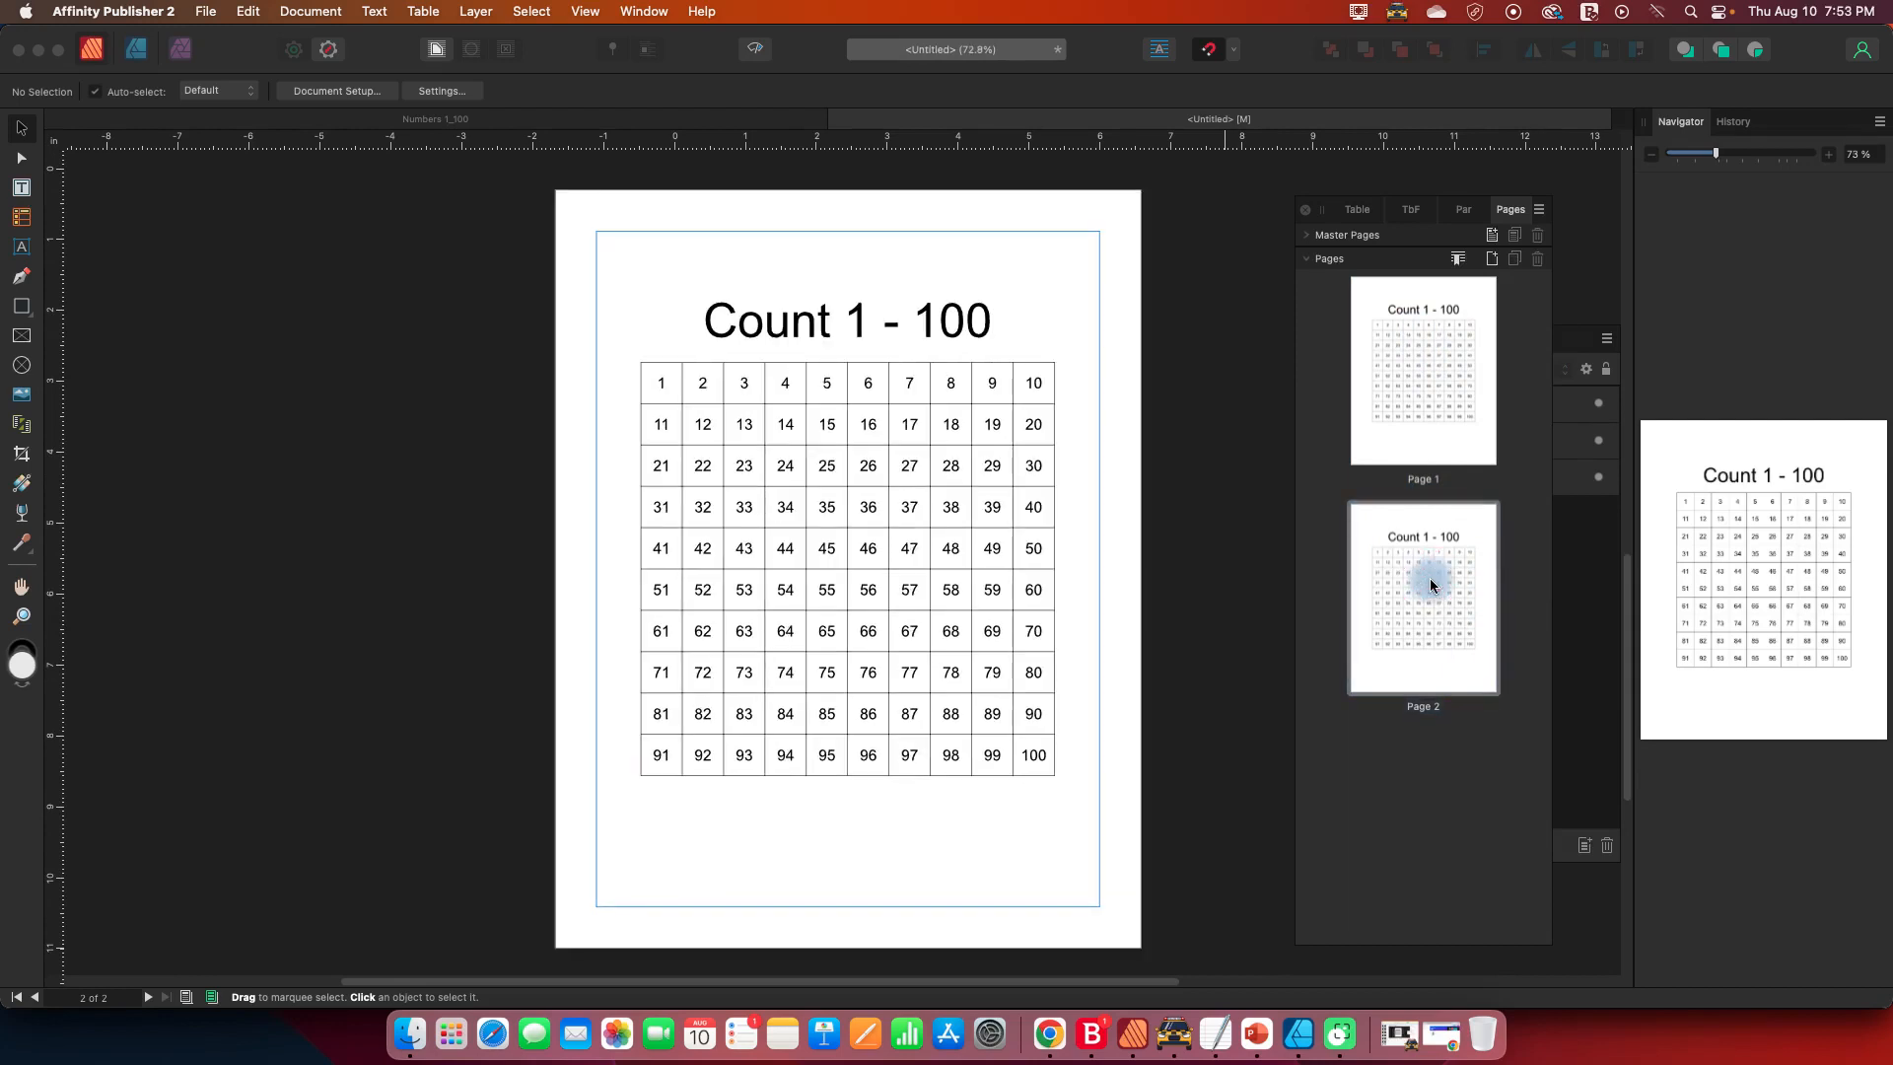
# - Delete the automatic number 12 from the second cell of the second row in page 2's table
pyautogui.click(950, 469)
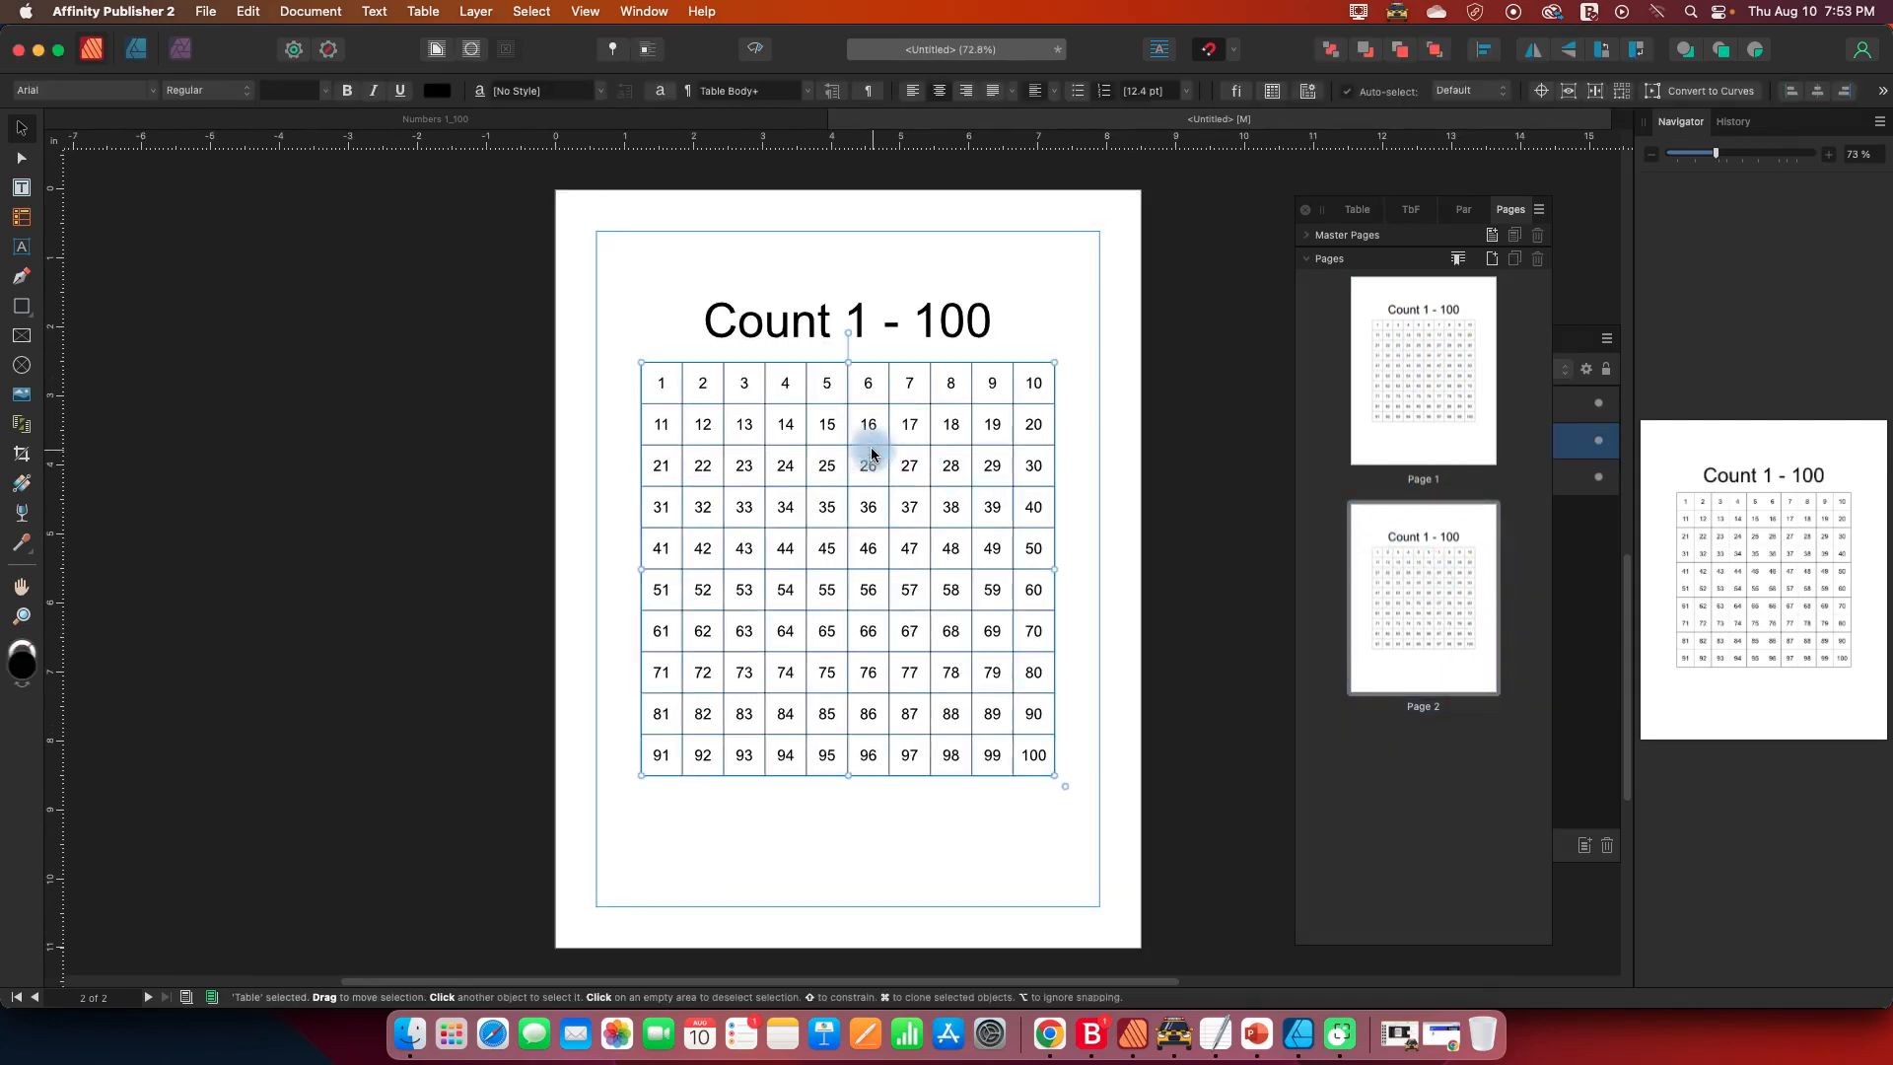
pyautogui.click(701, 394)
pyautogui.moveTo(702, 424); pyautogui.dragTo(727, 430)
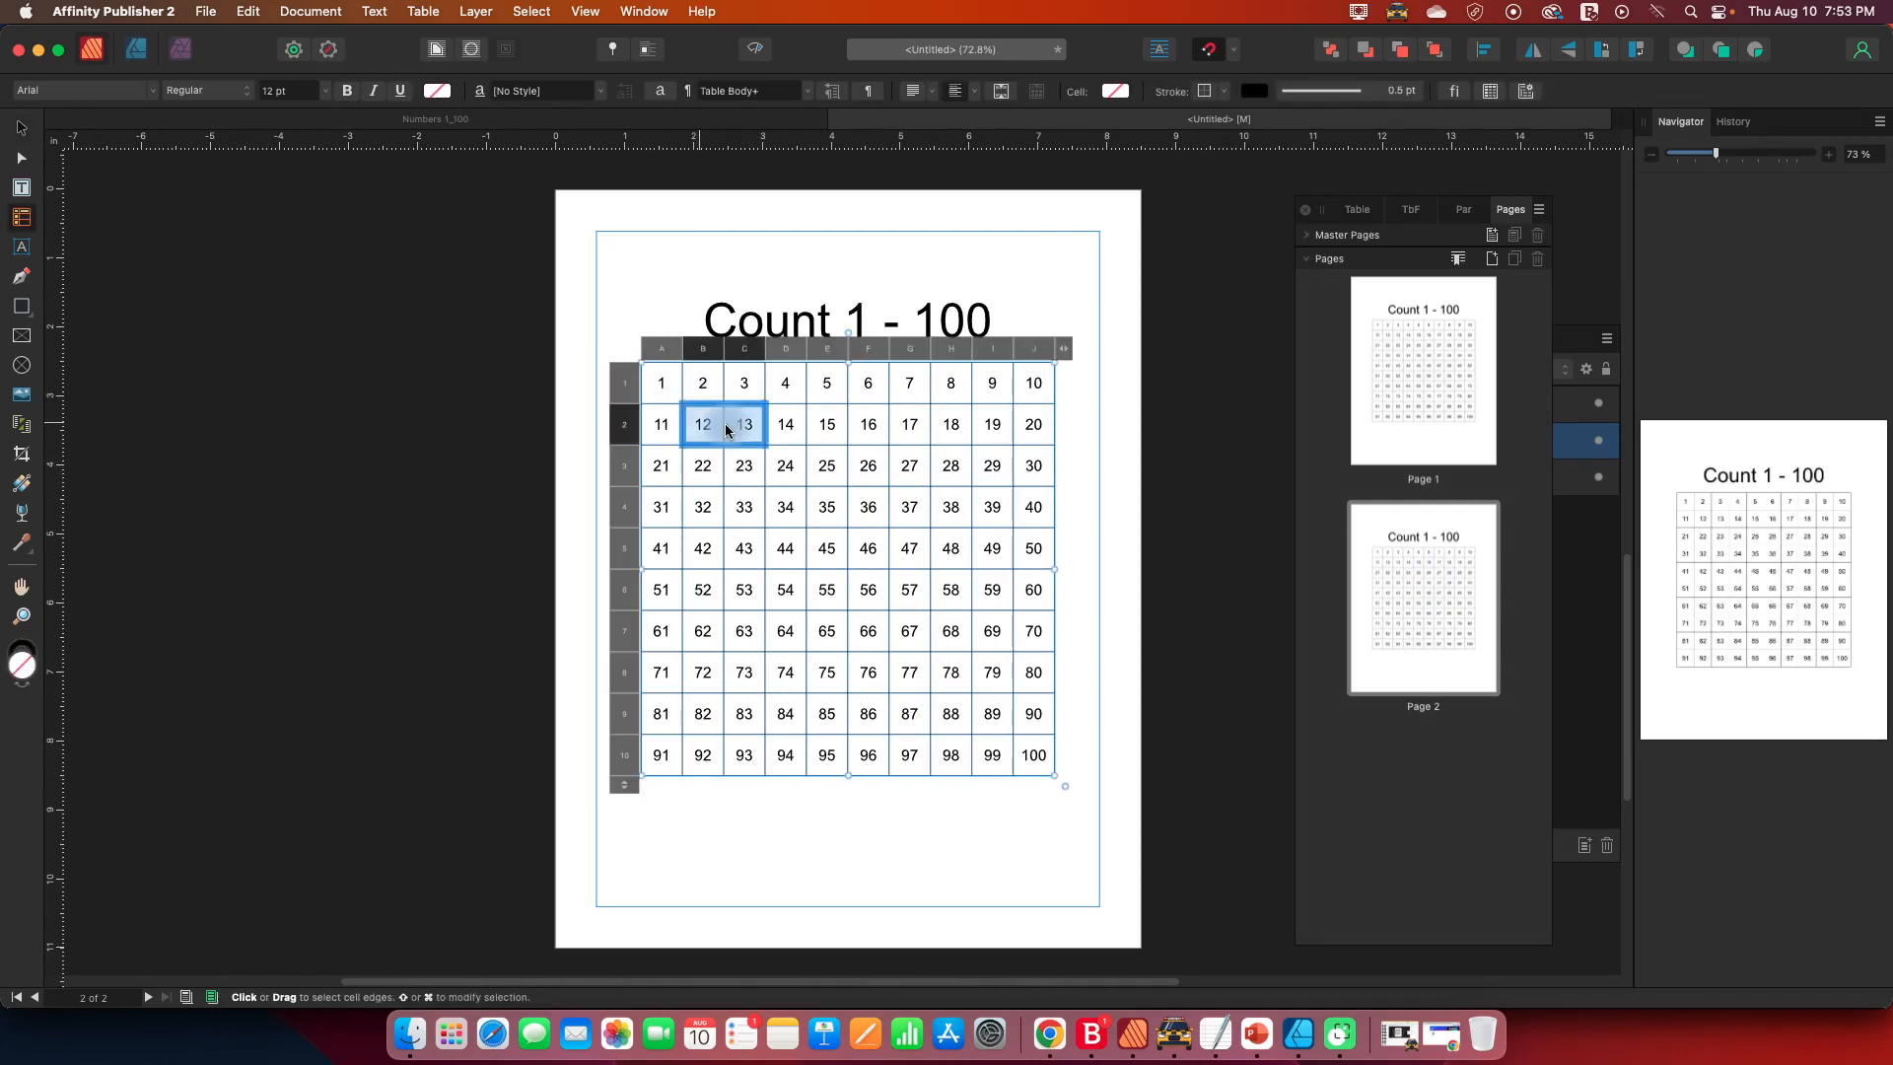
pyautogui.click(724, 426)
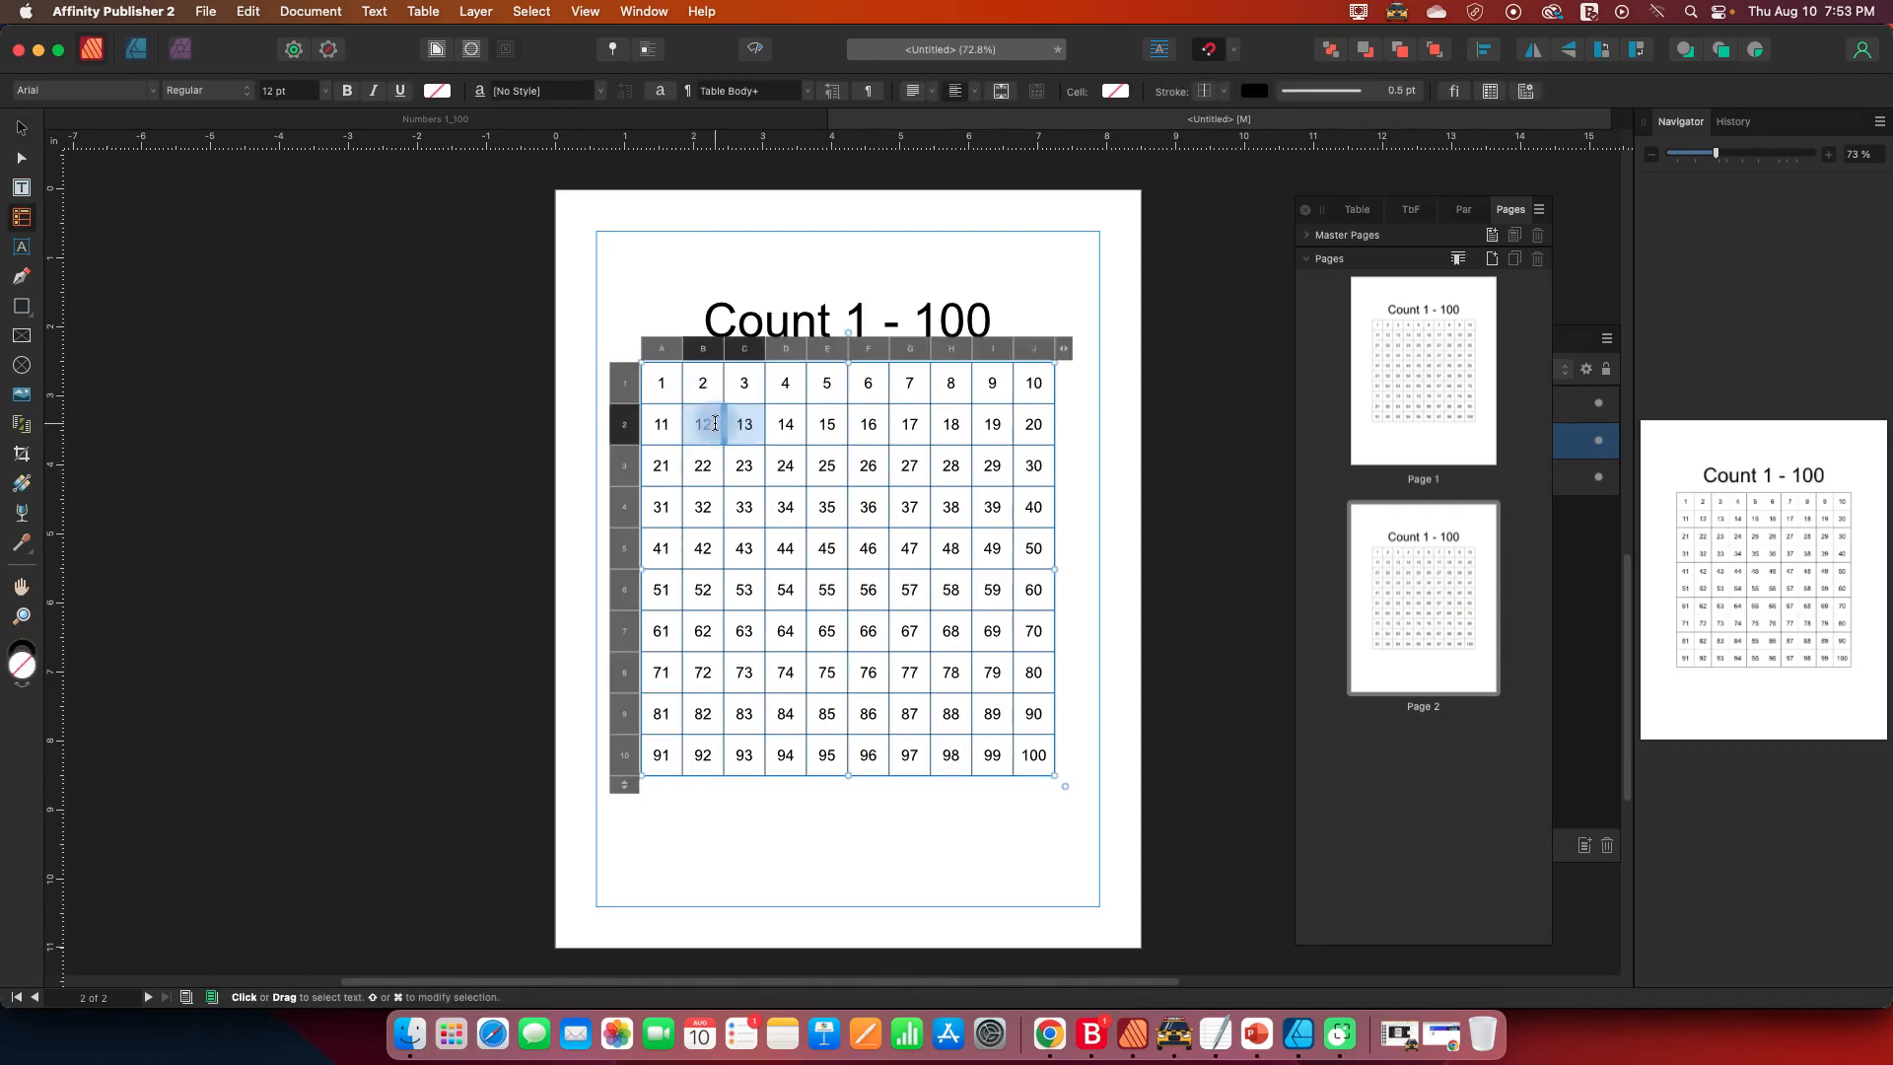
pyautogui.click(700, 427)
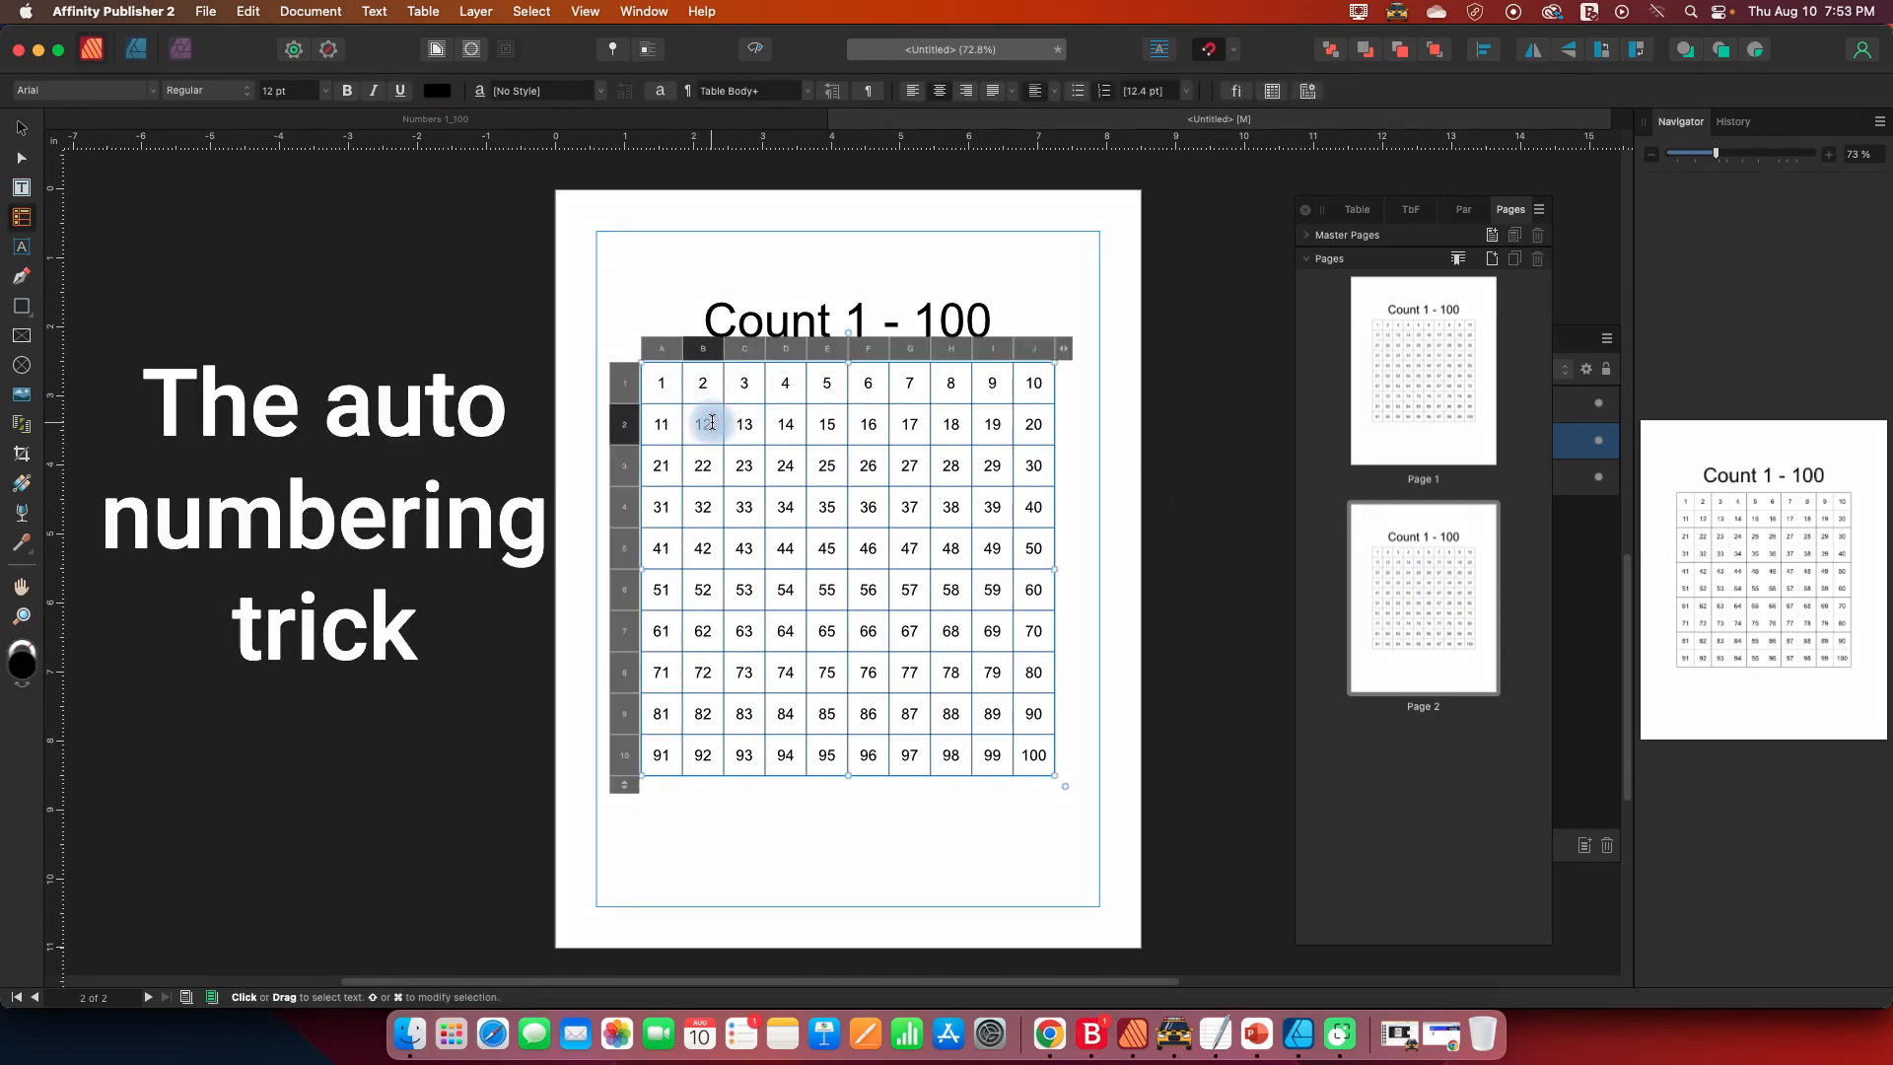
pyautogui.press('BackSpace')
pyautogui.click(752, 464)
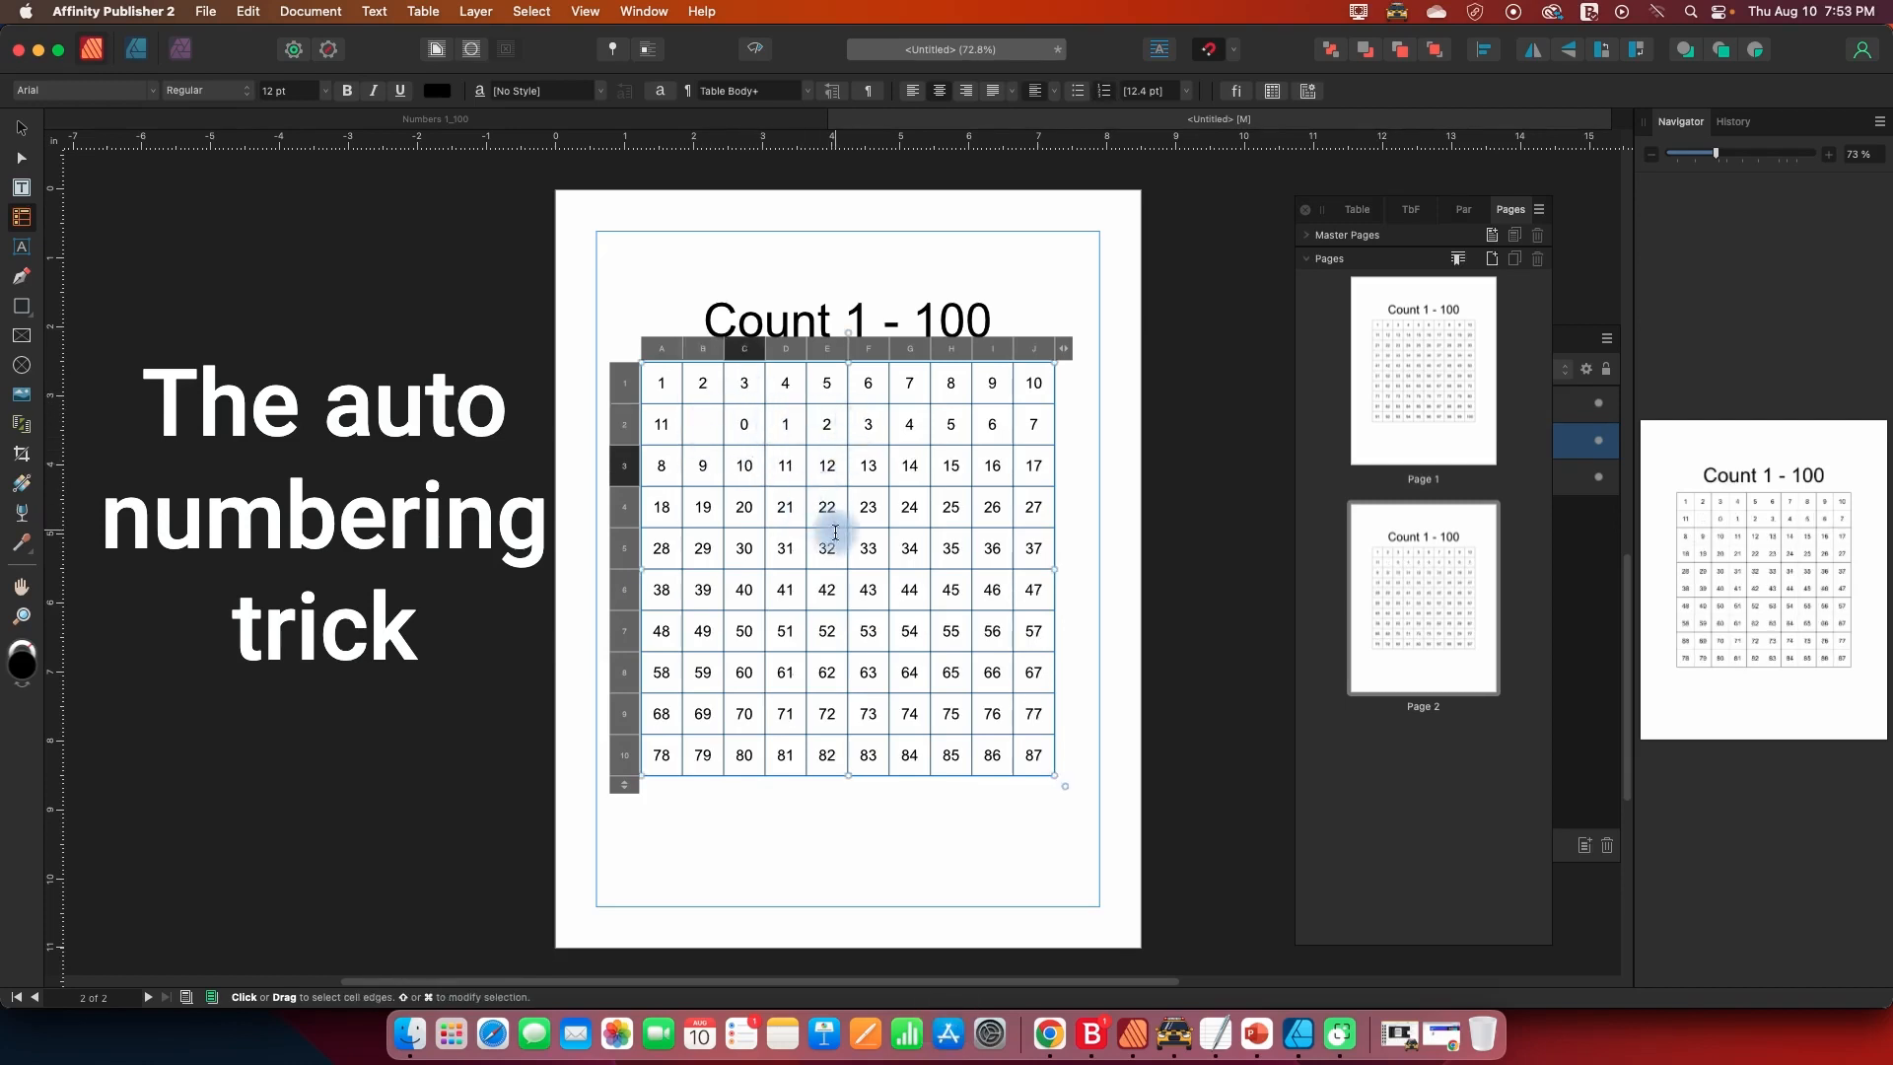
# - Delete the automatic number 32 from the fifth cell of the fifth row in page 2's table
pyautogui.moveTo(836, 544); pyautogui.dragTo(795, 545)
pyautogui.press('BackSpace')
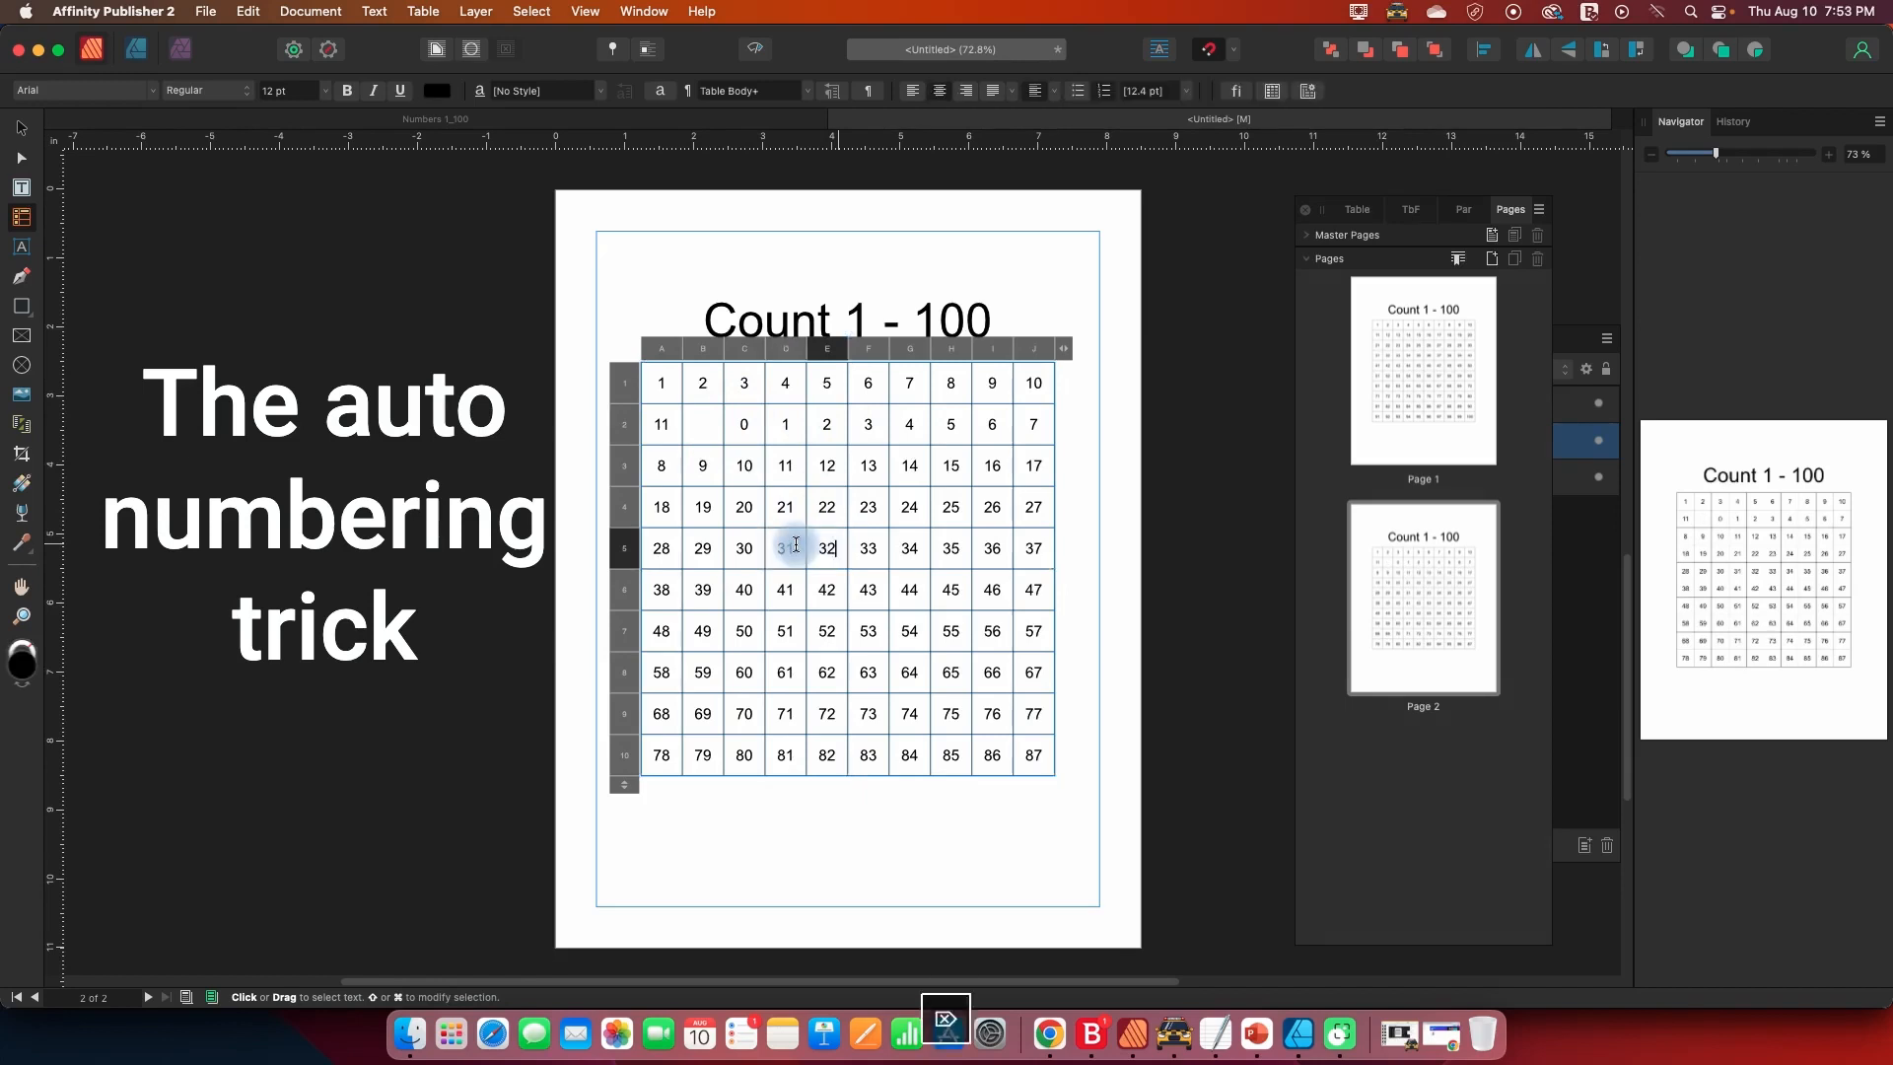
pyautogui.click(836, 546)
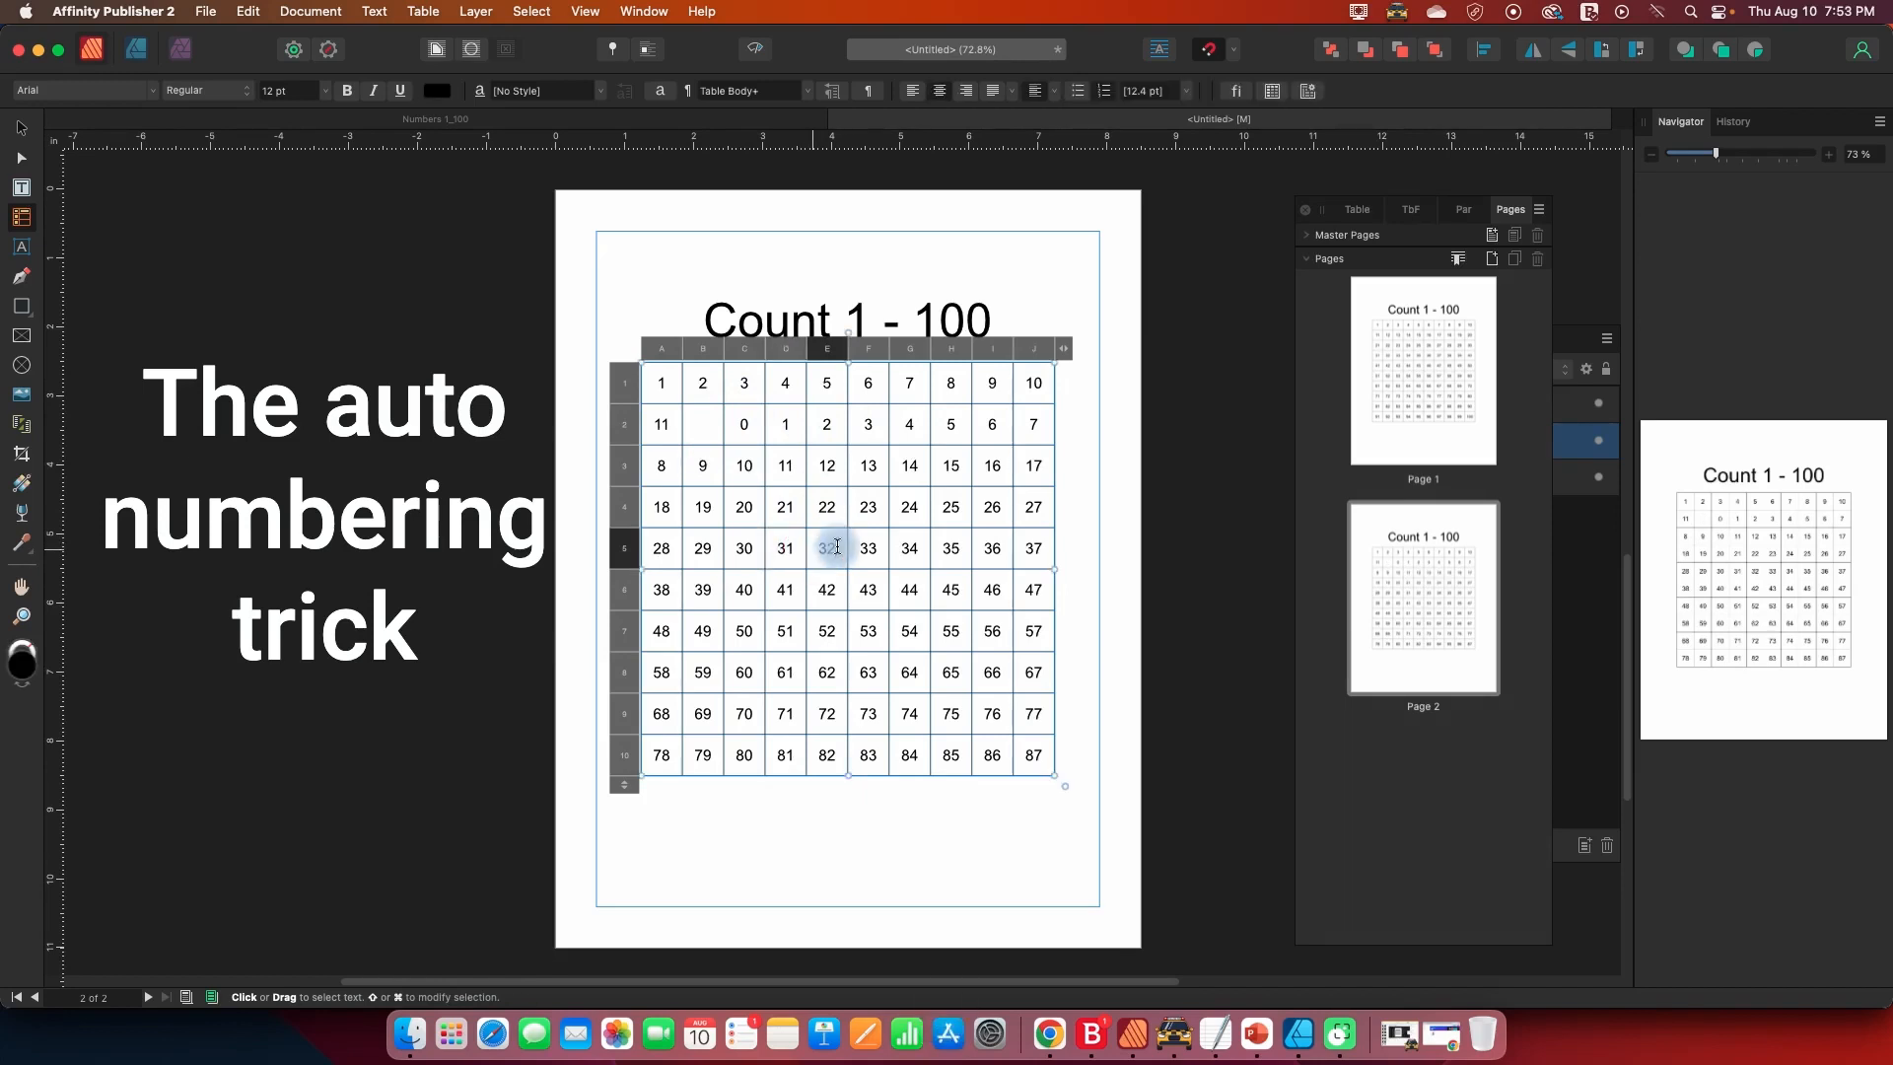
pyautogui.press('BackSpace')
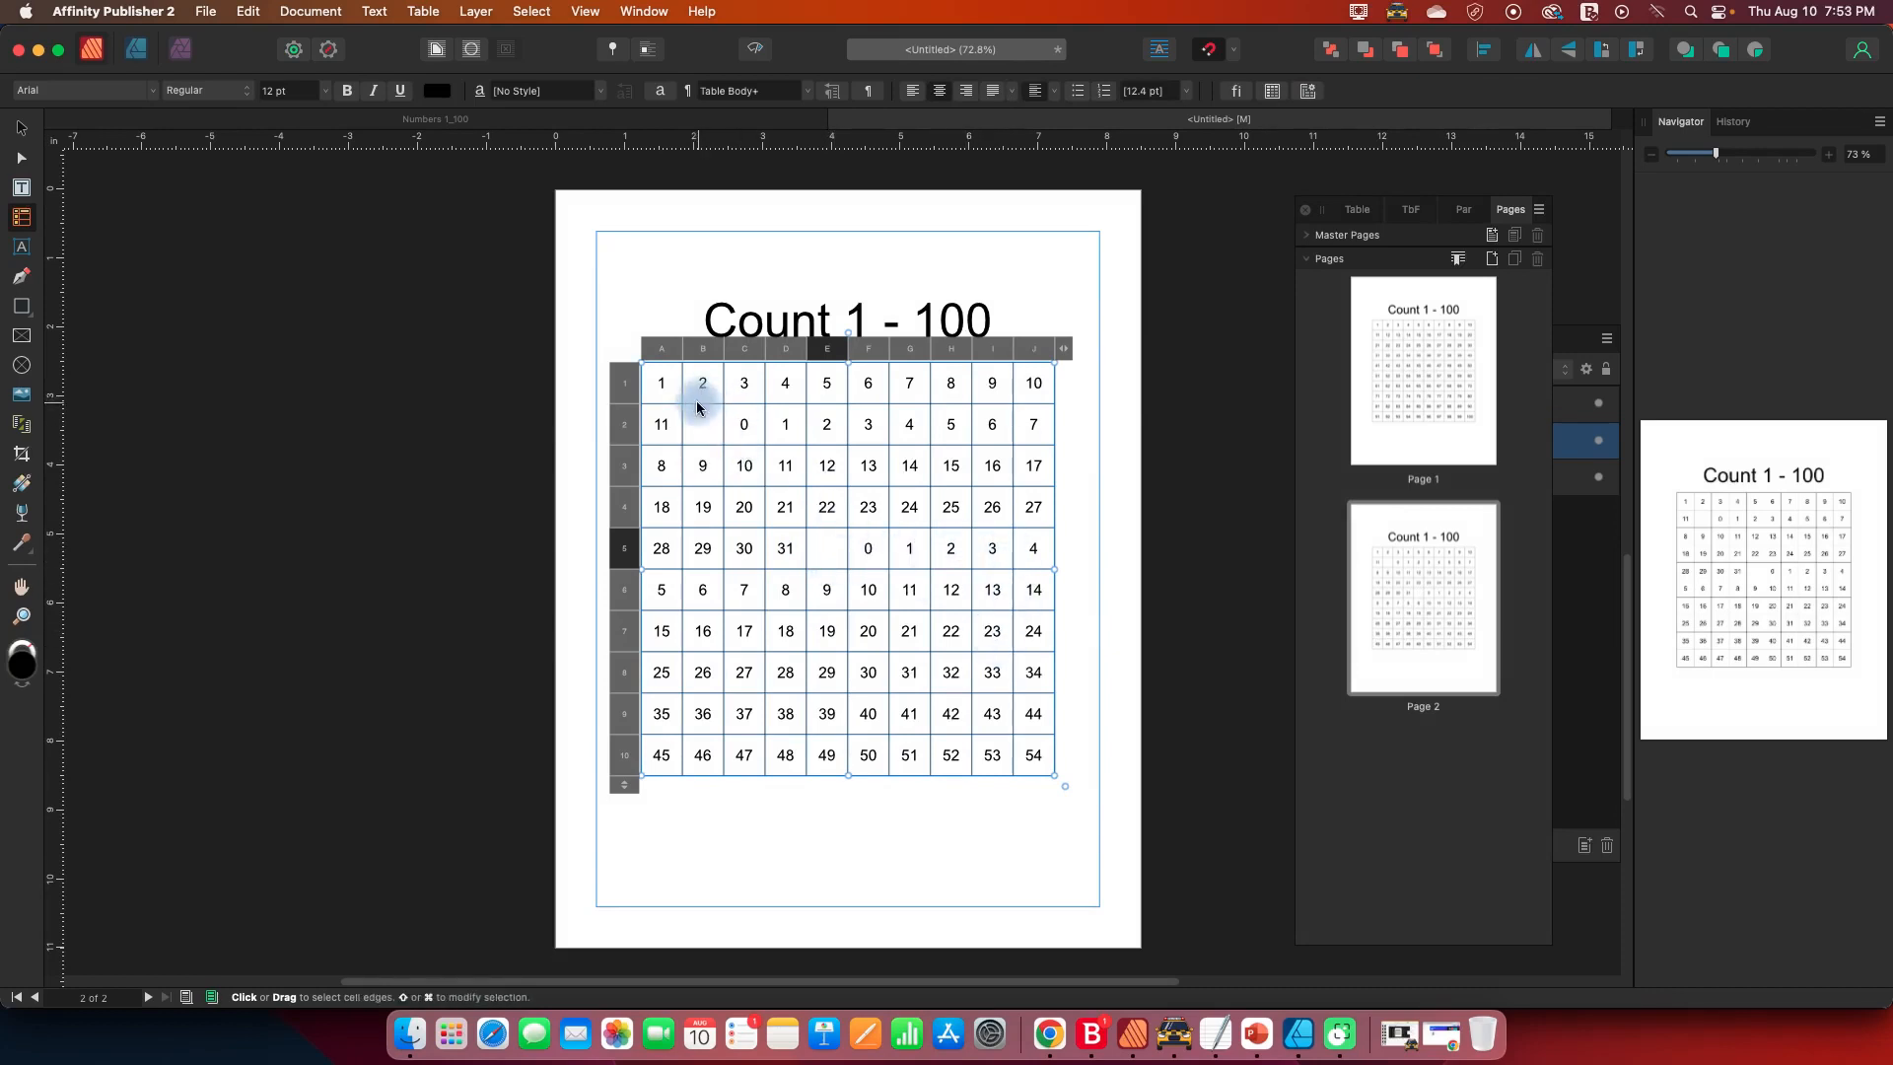
# - Set the list type of all cells in page 2's table to No List, and deselect the table
pyautogui.moveTo(659, 386); pyautogui.dragTo(1048, 752)
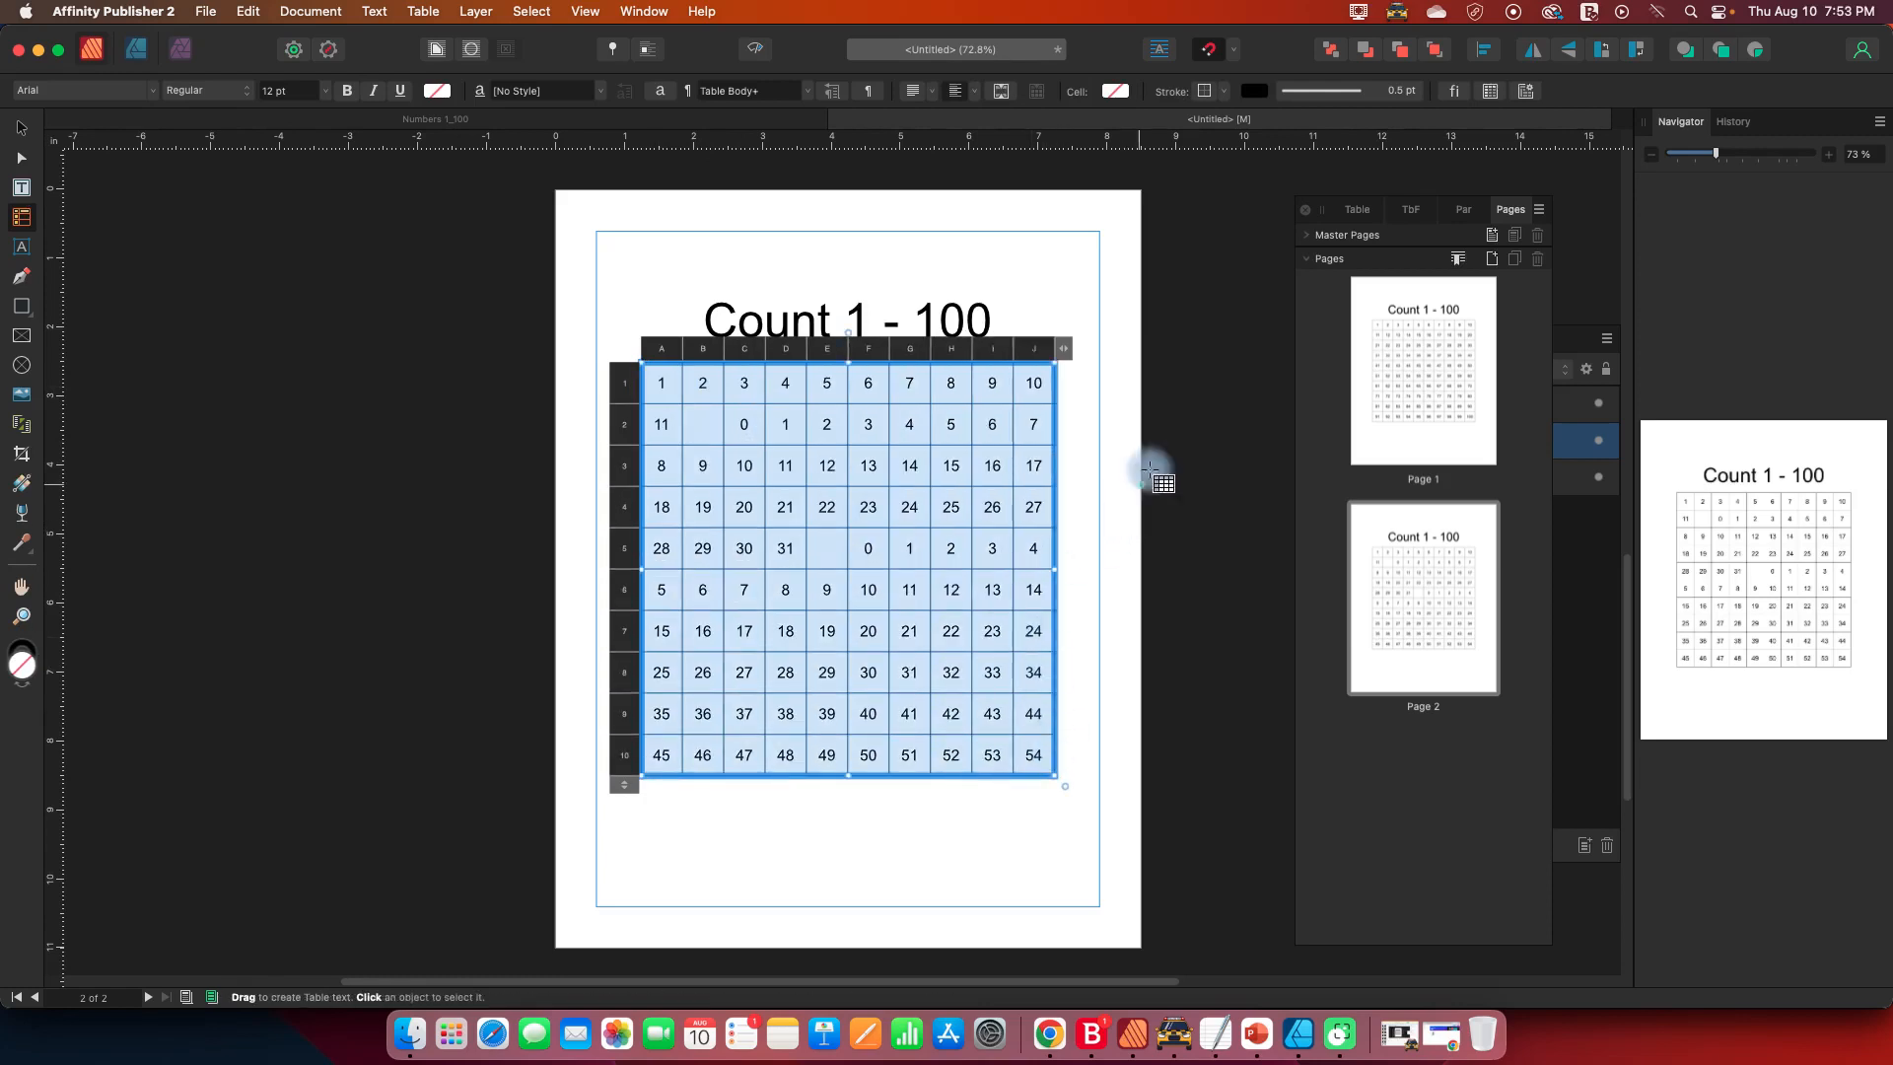
pyautogui.click(1461, 211)
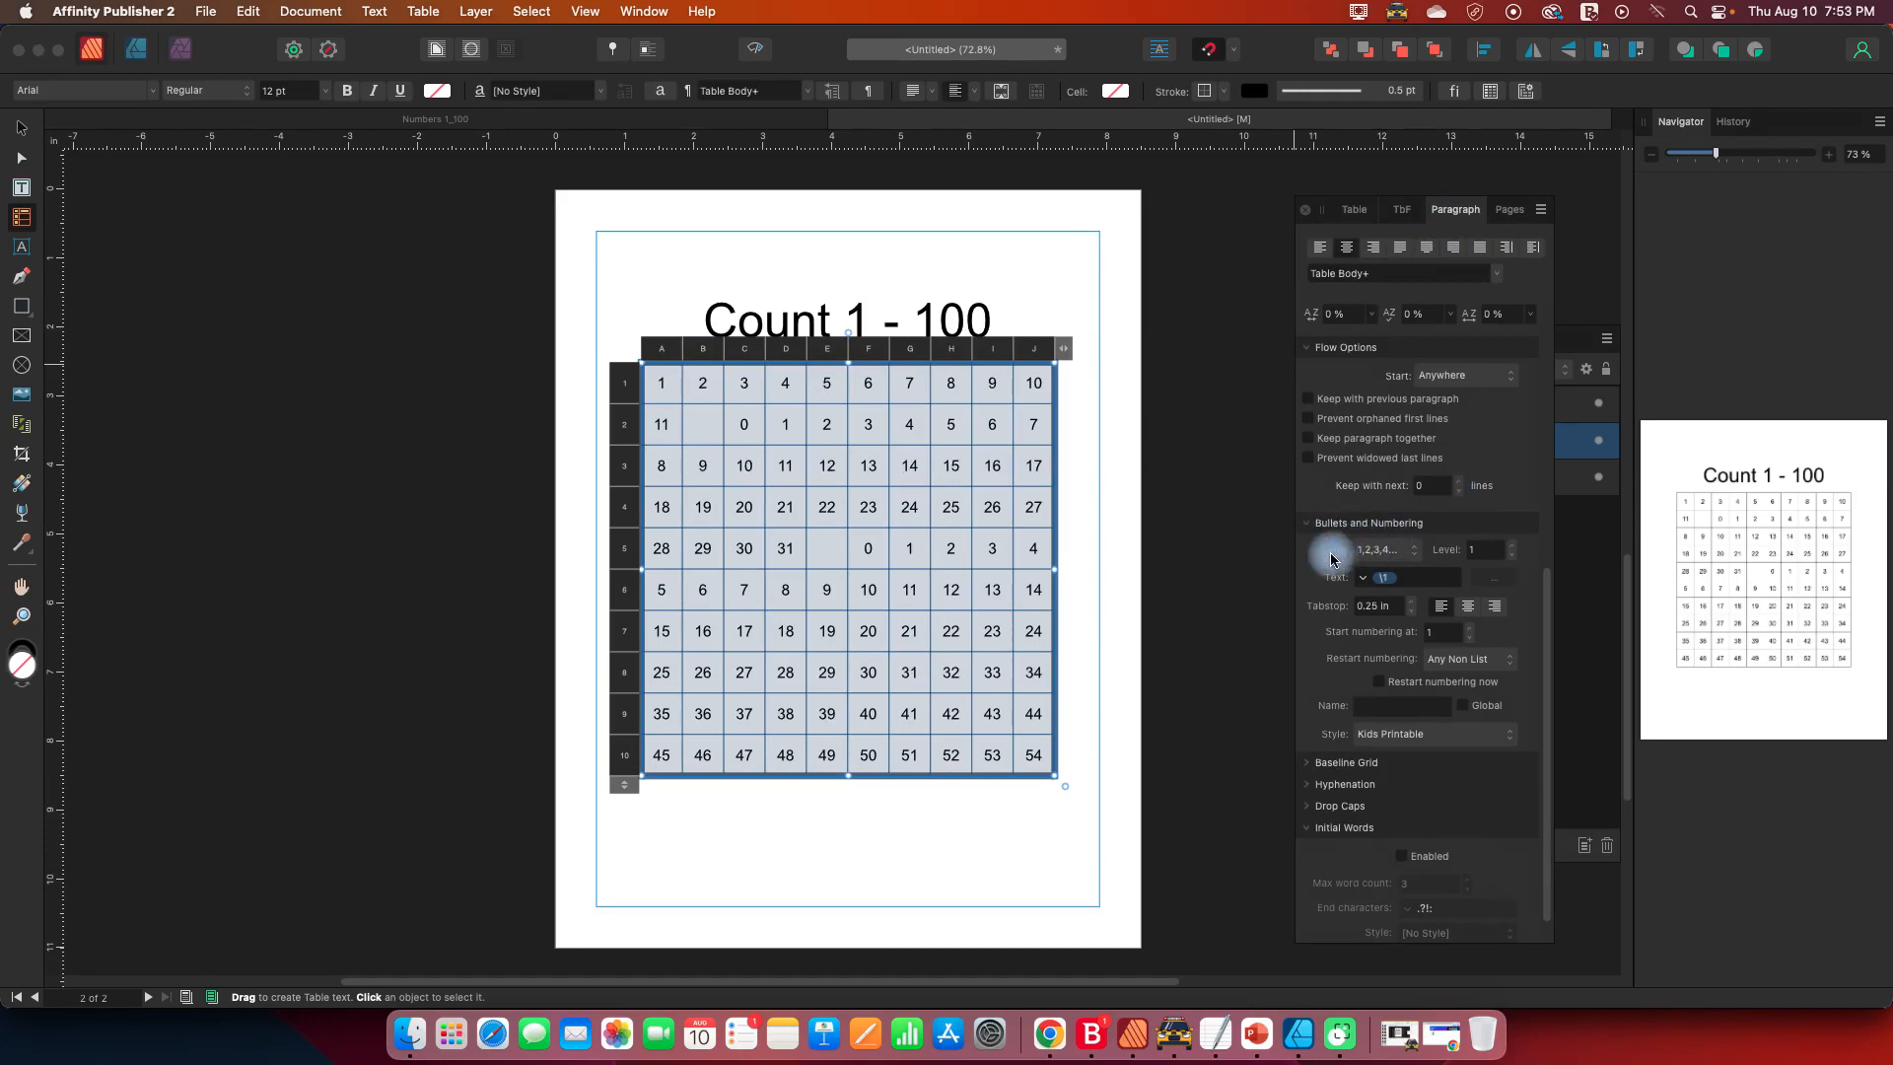
pyautogui.click(1372, 550)
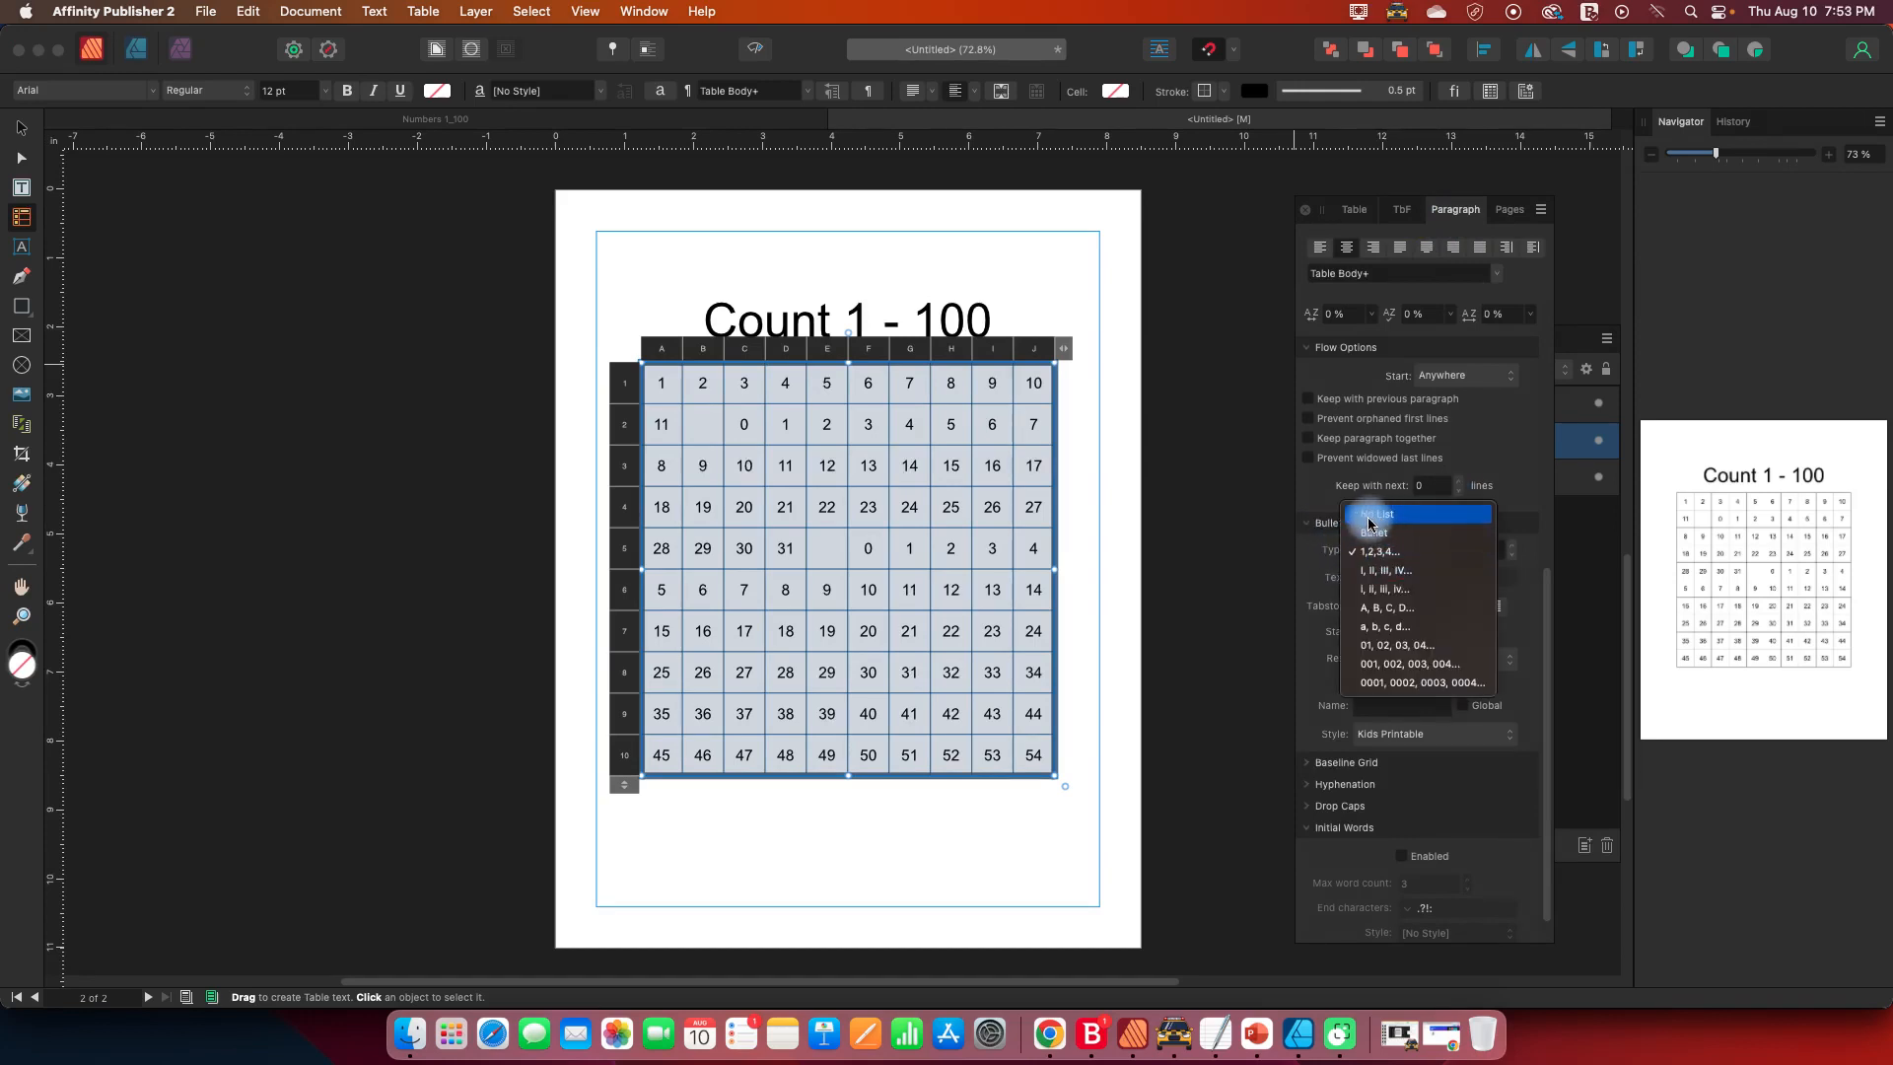
pyautogui.click(1369, 515)
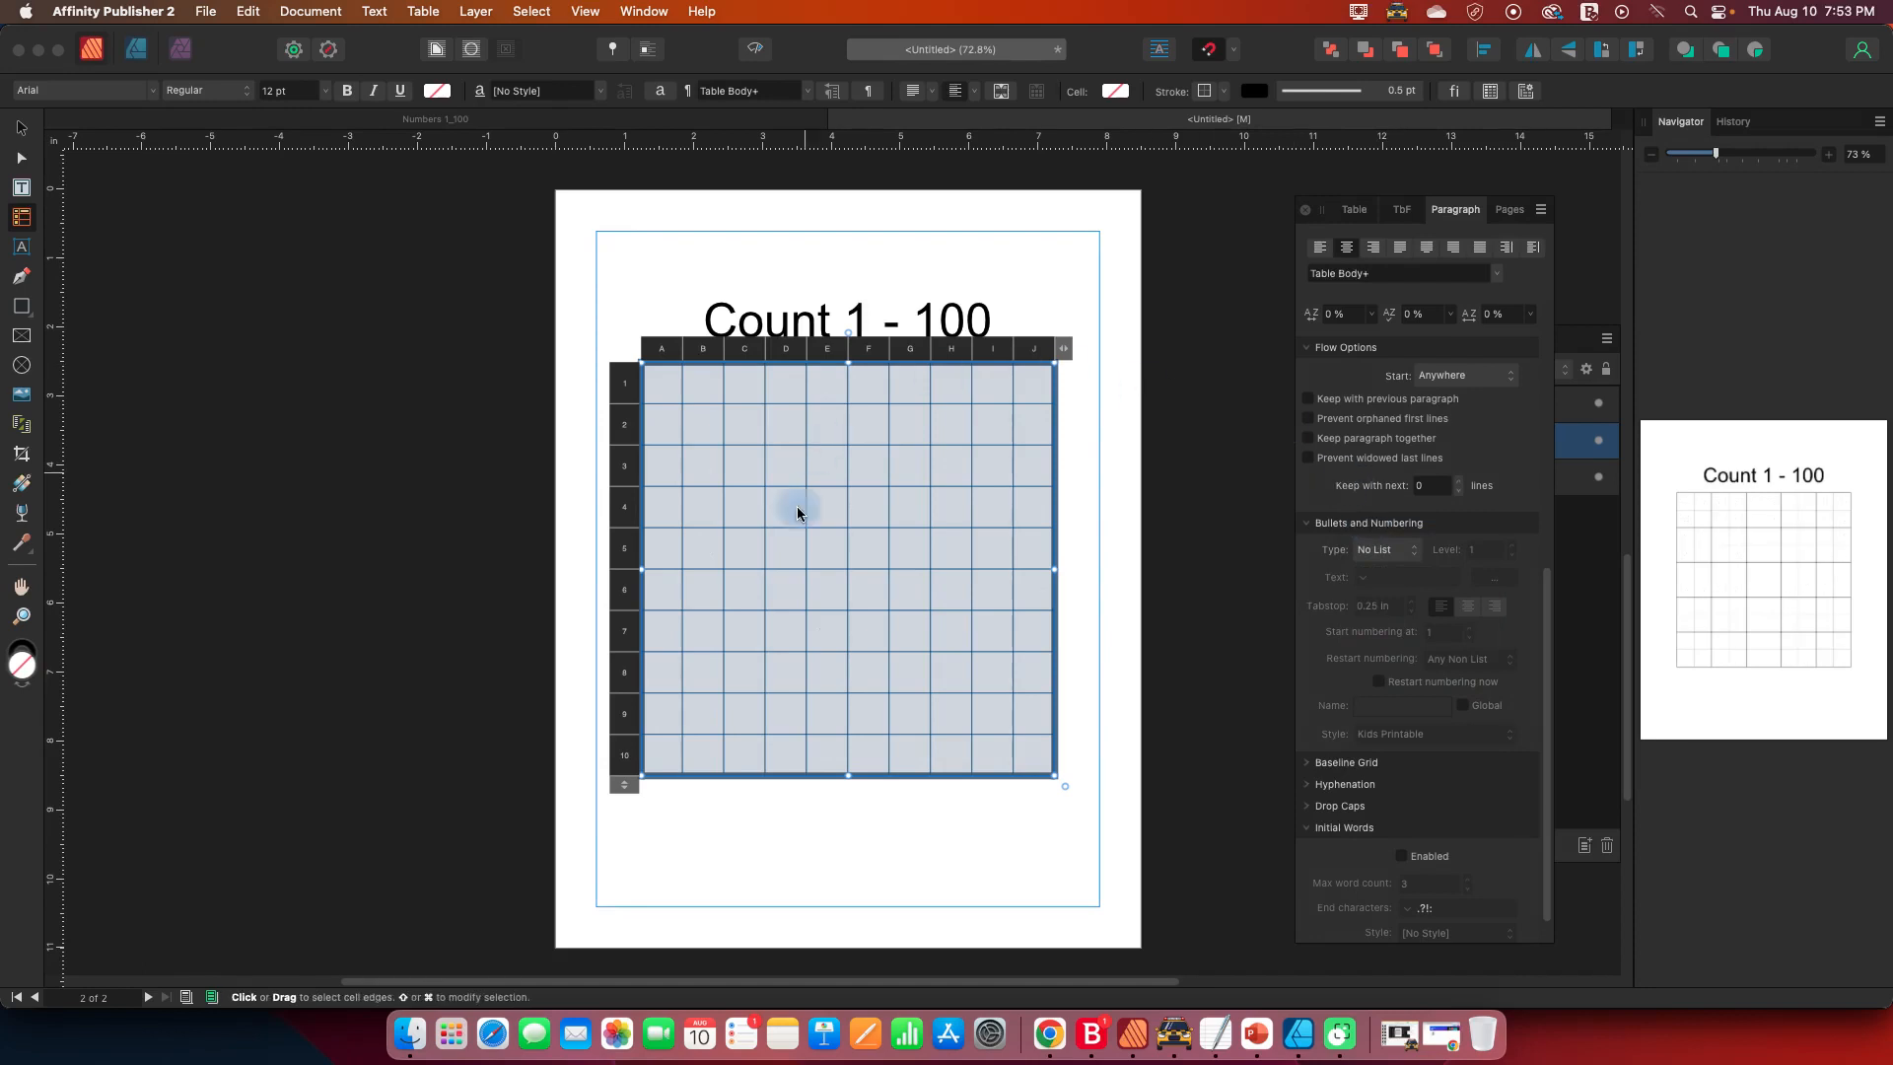
pyautogui.click(1113, 537)
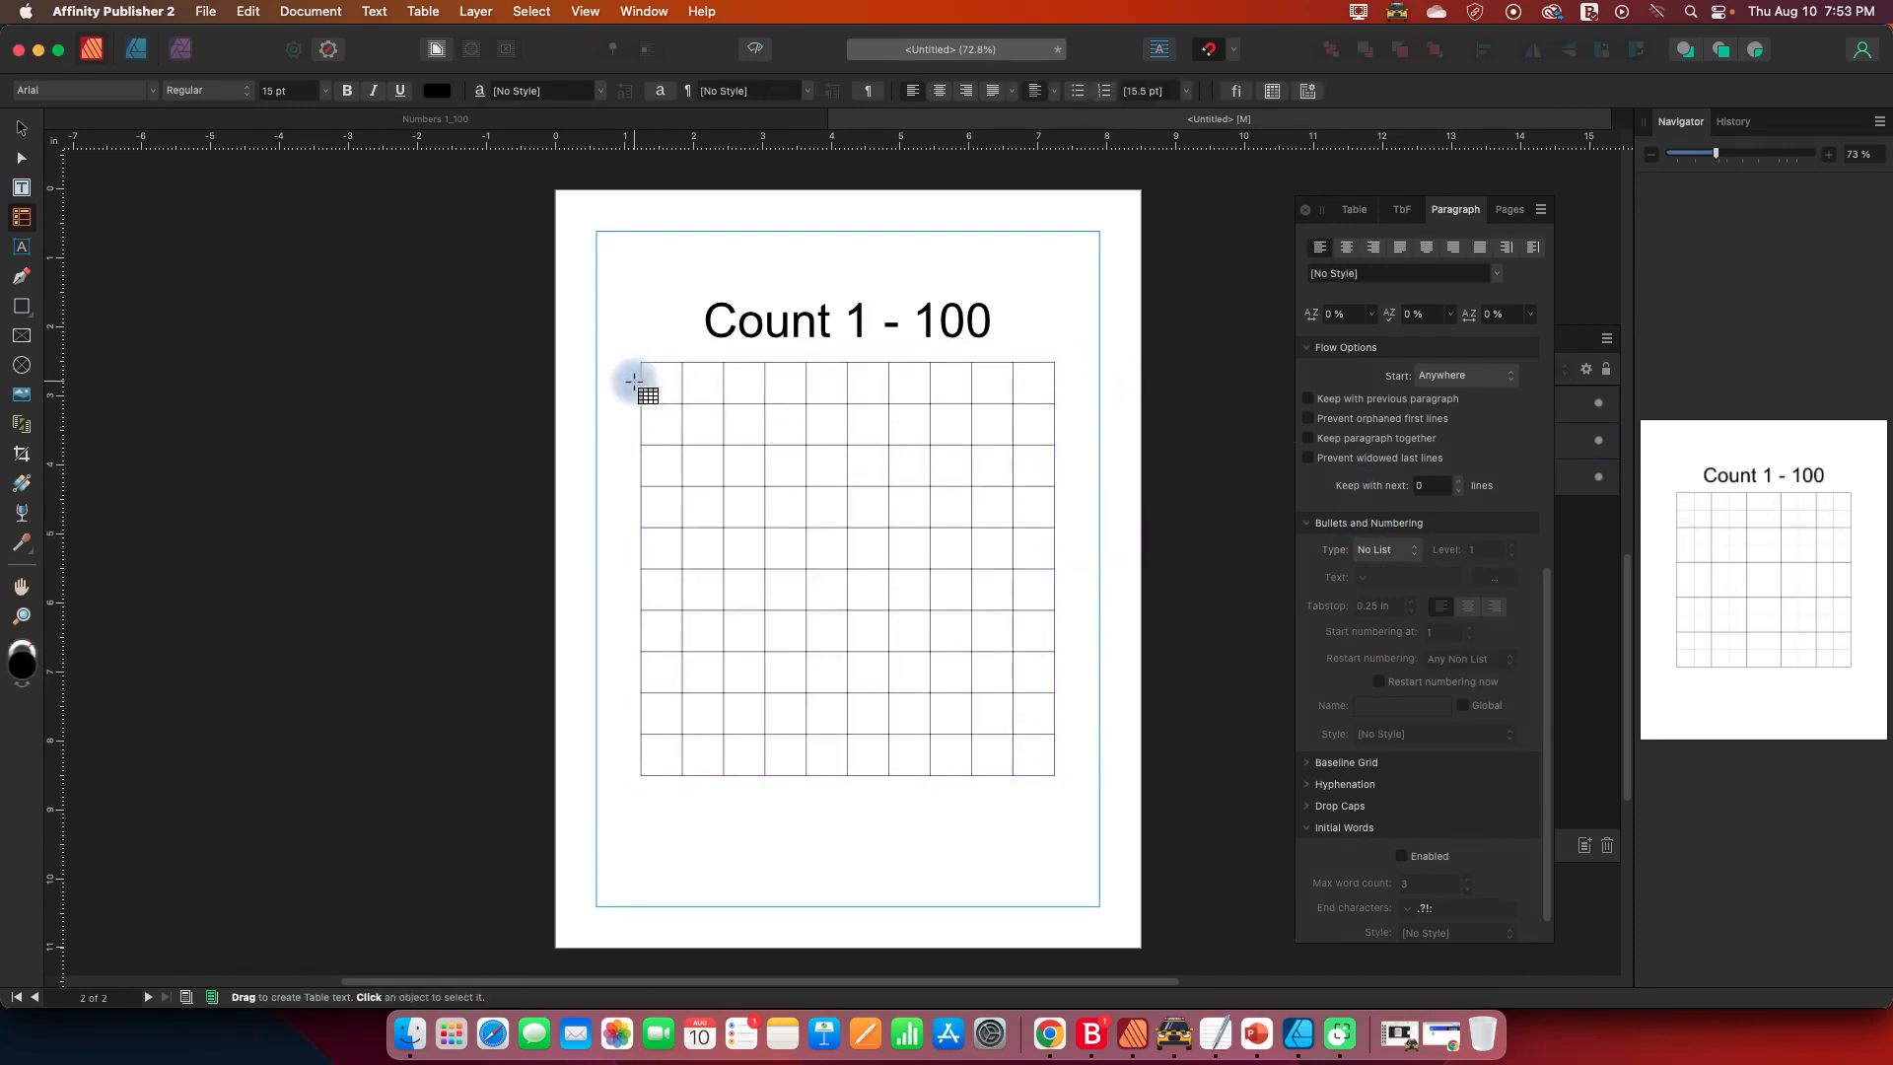
# - Enter 1, 9 and 4 in the first, ninth and fourth cells of the first row in page 2's table
pyautogui.click(678, 373)
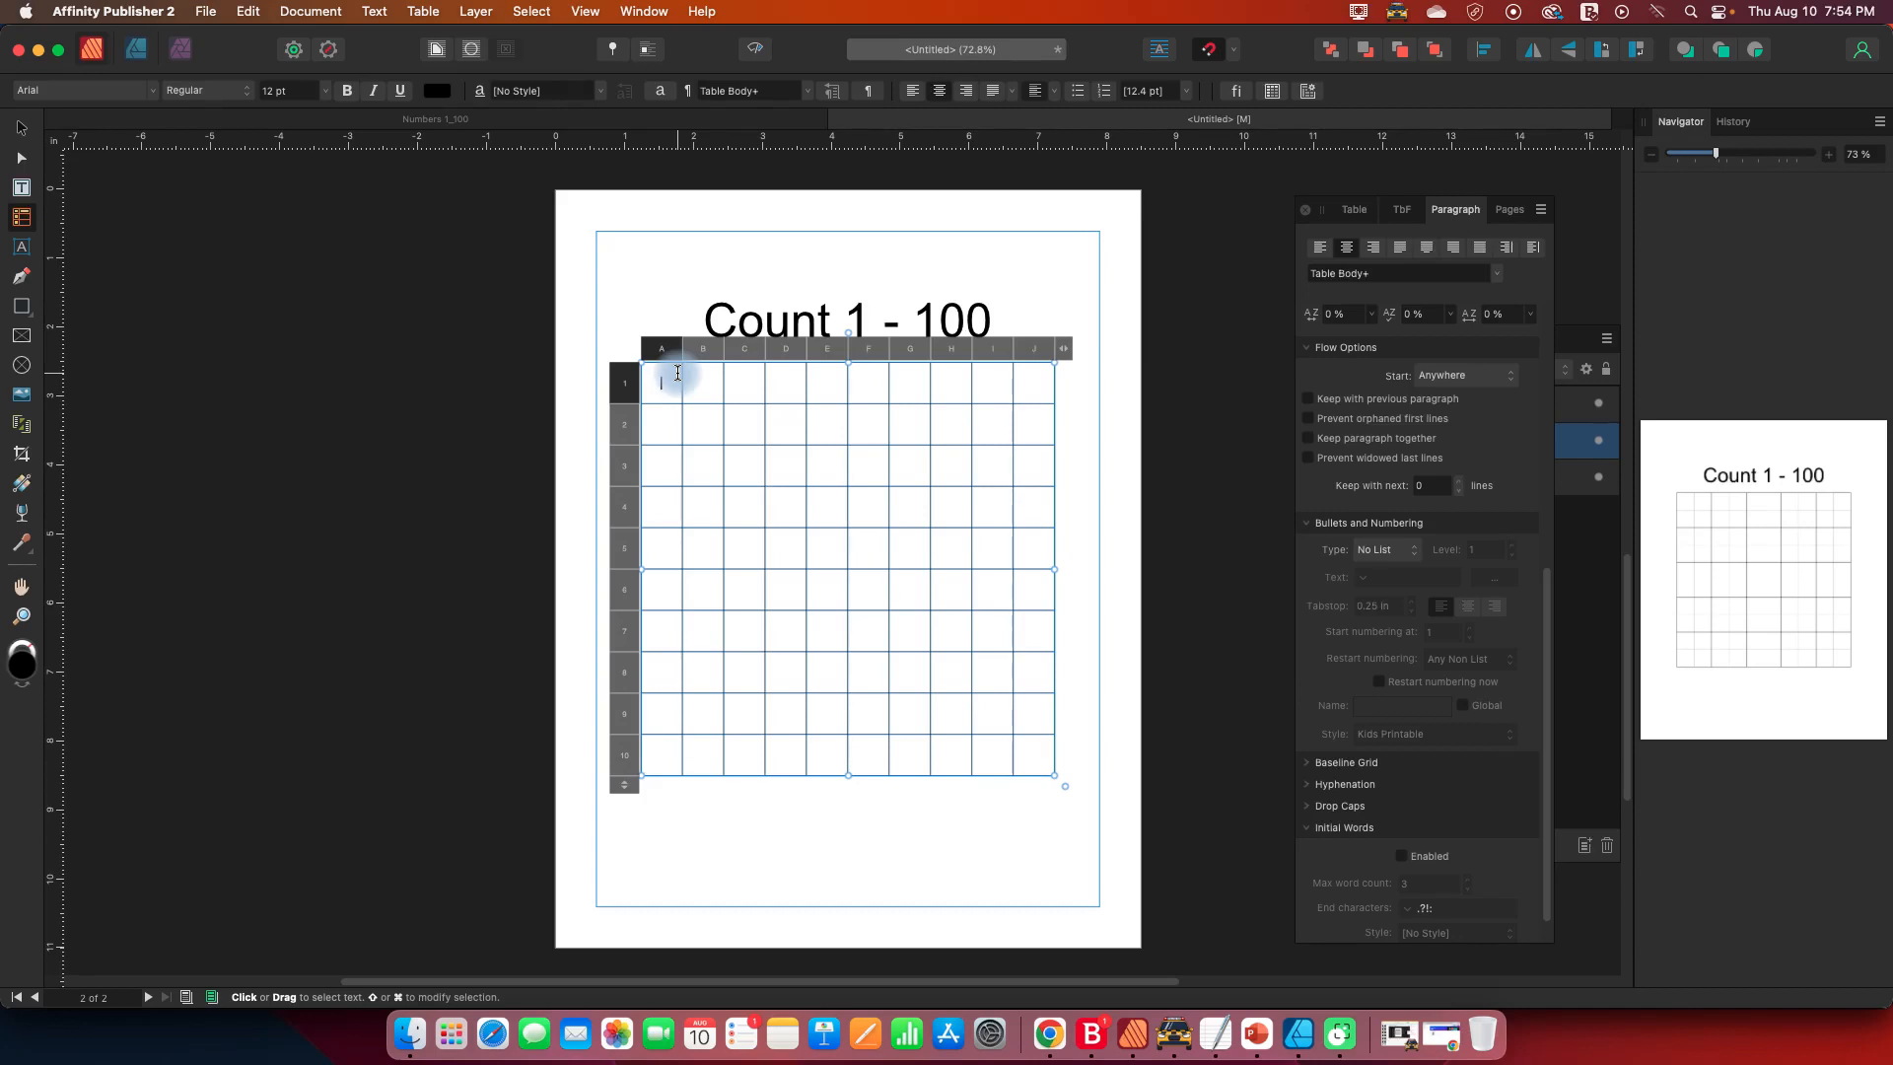
pyautogui.write('1')
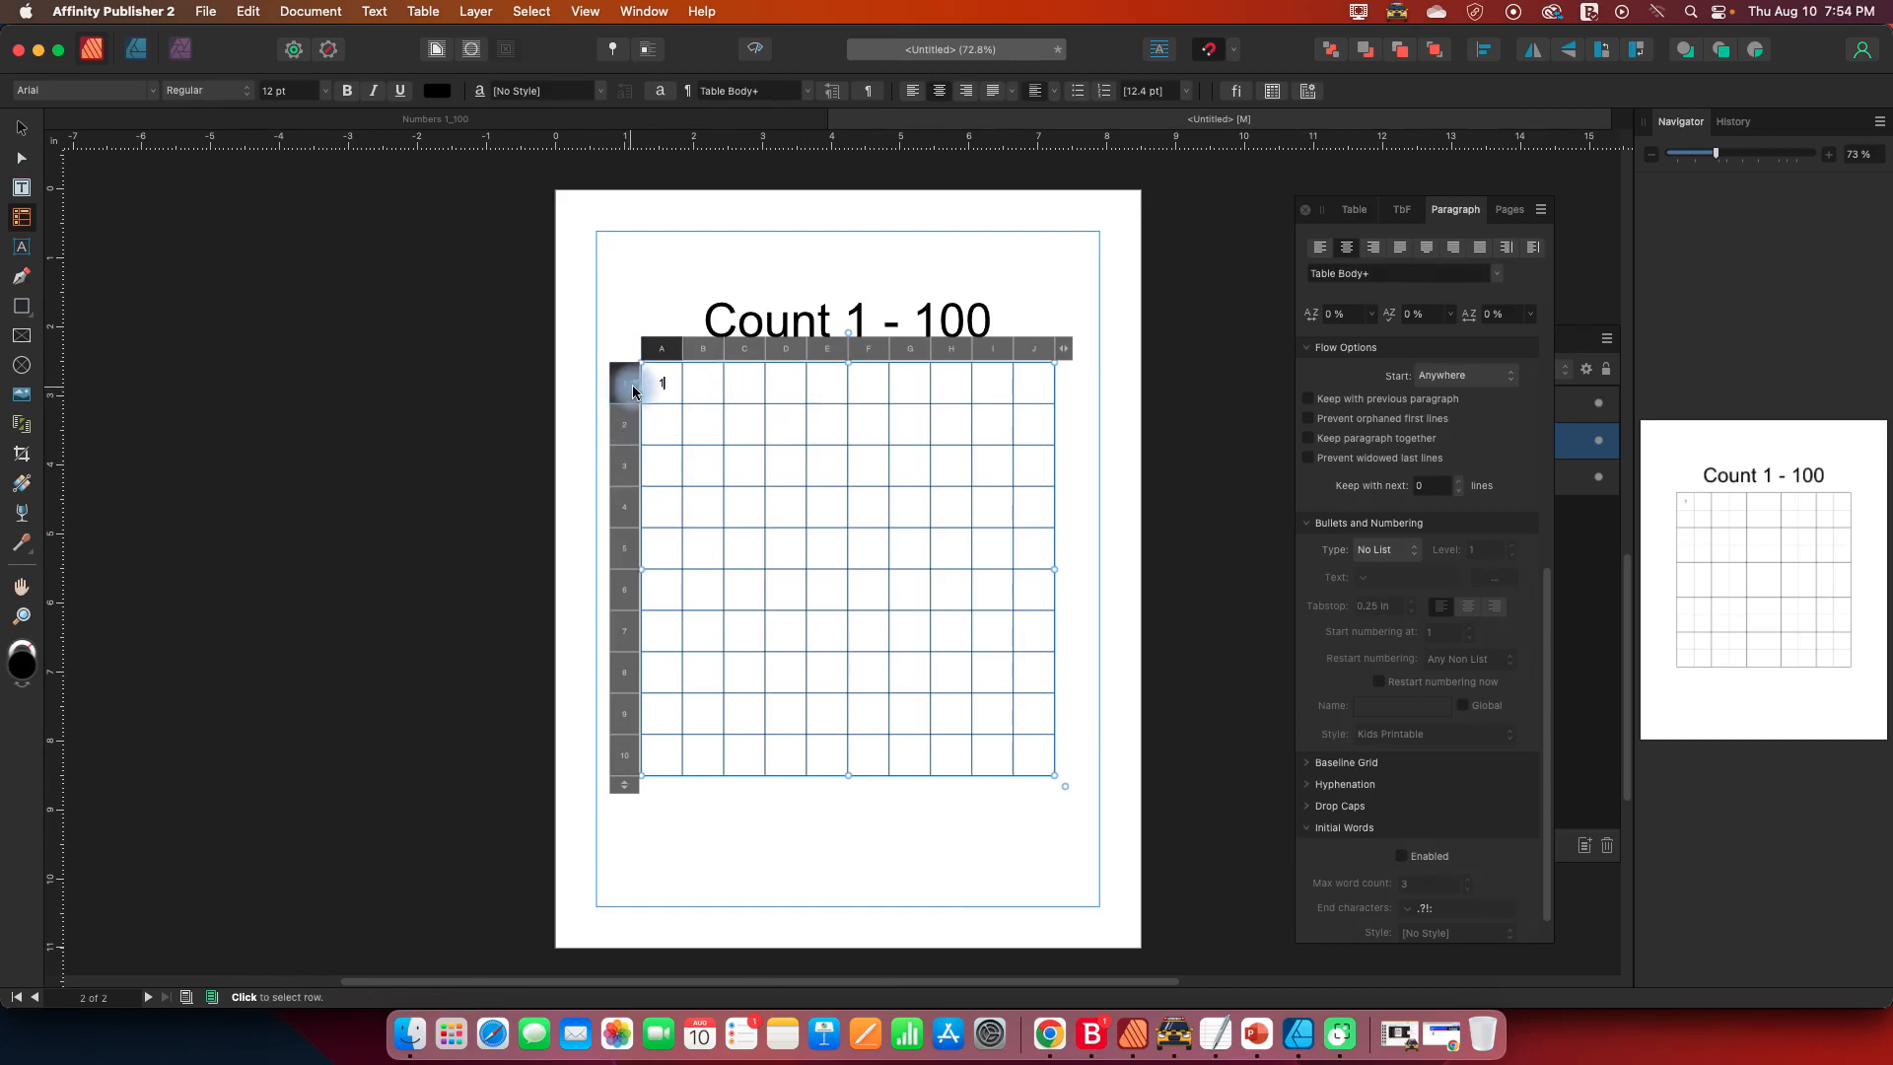
pyautogui.click(987, 386)
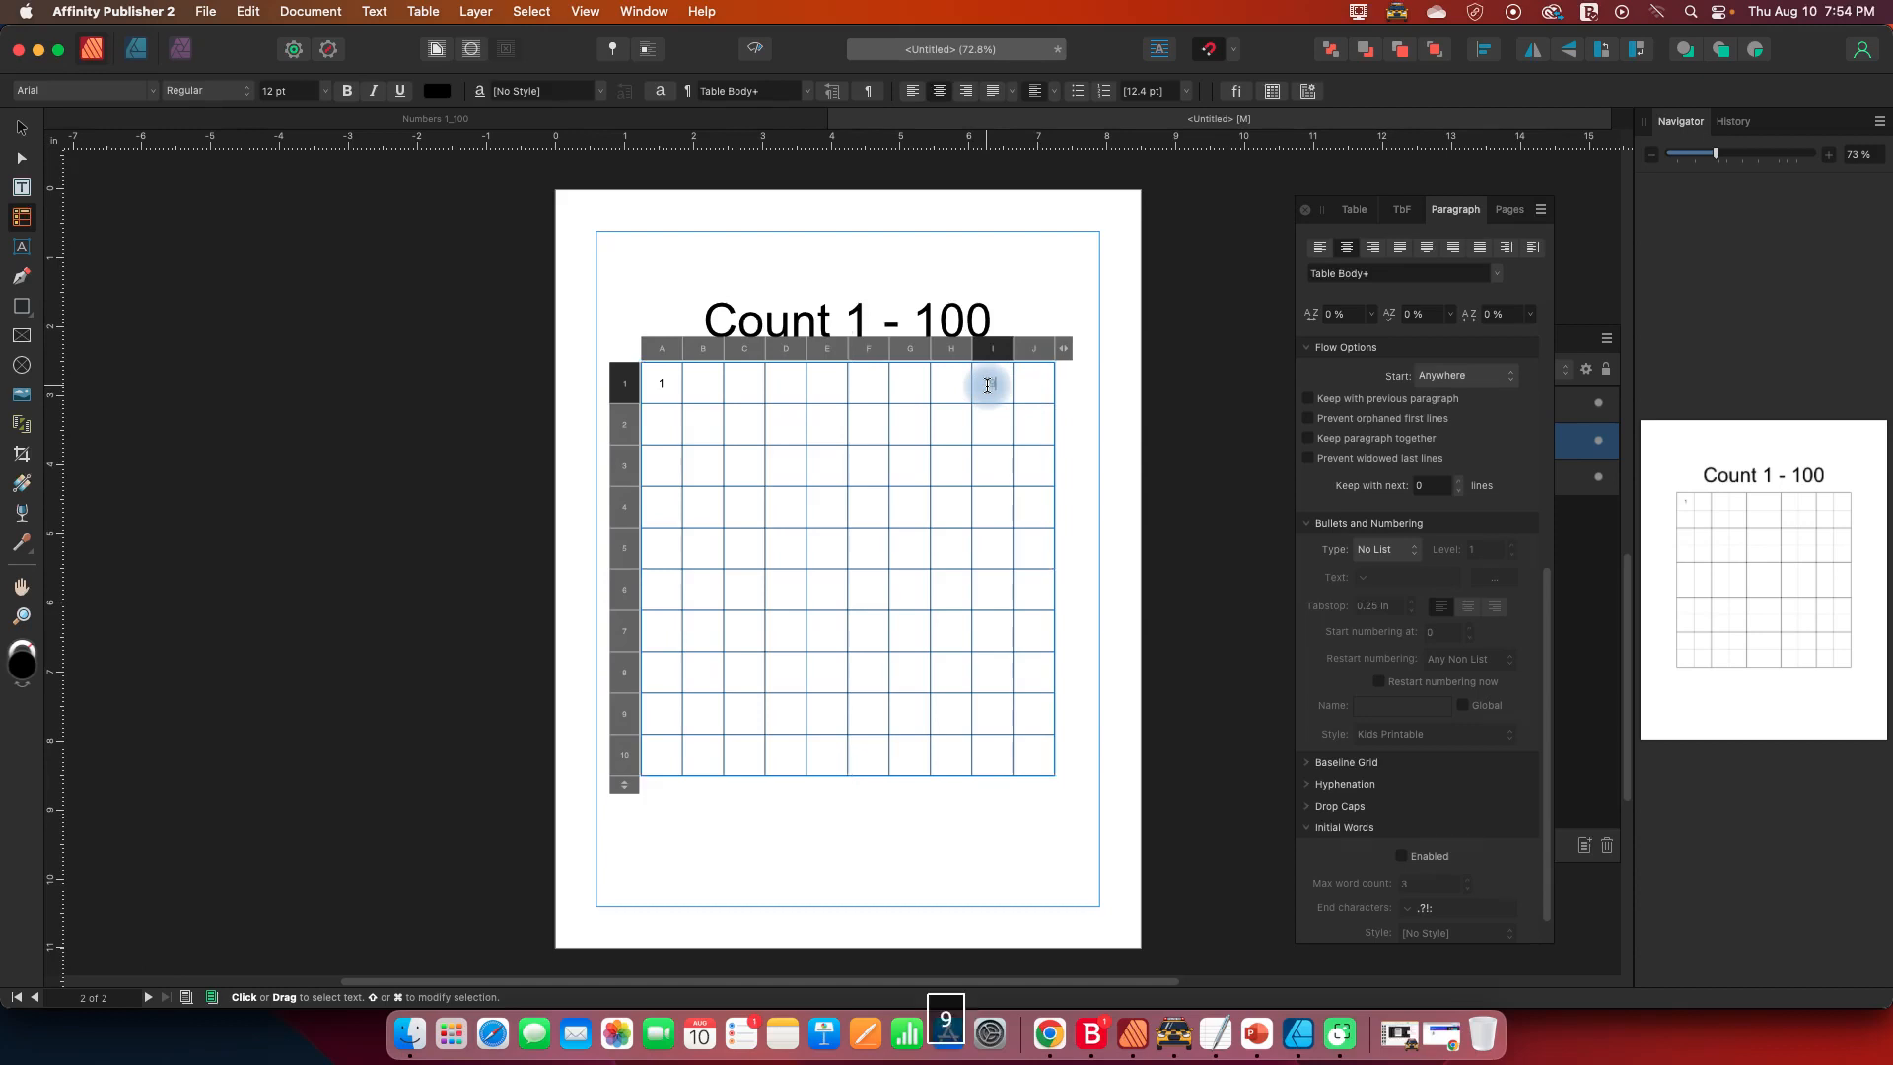
pyautogui.write('9')
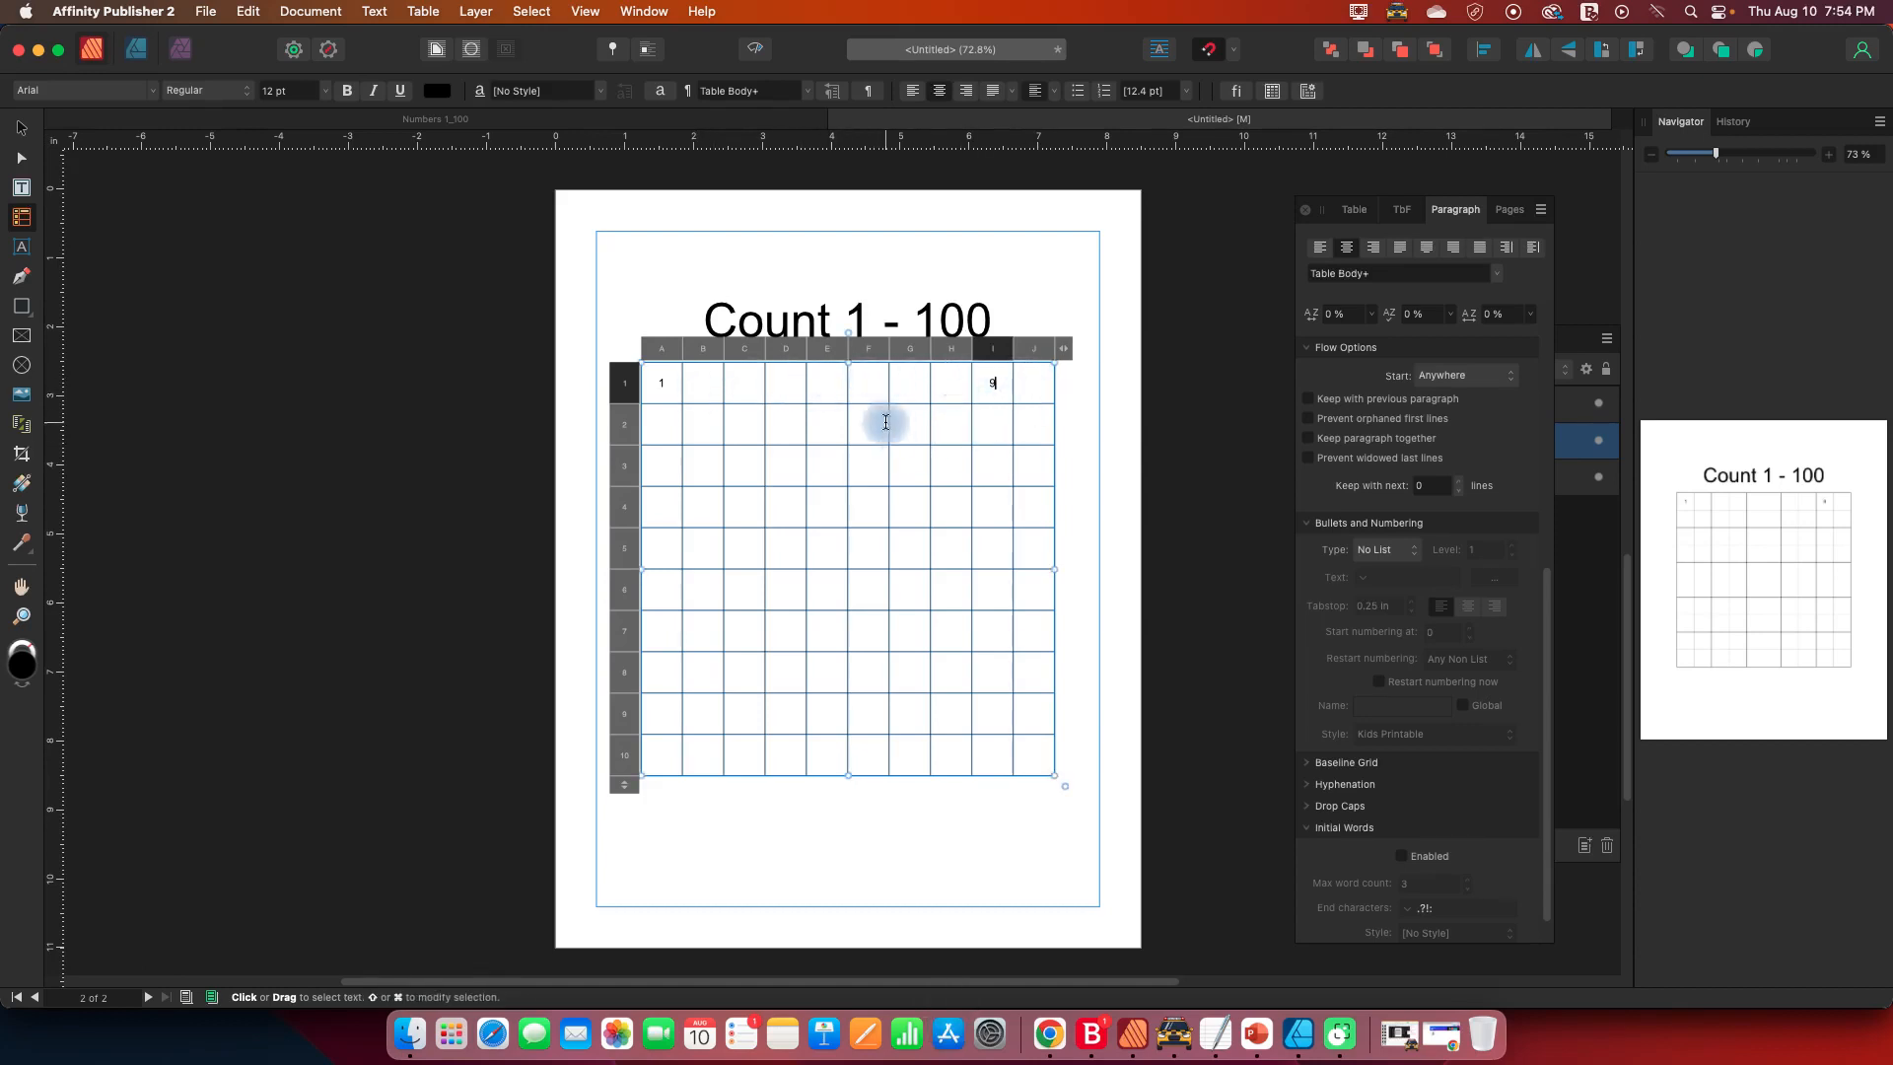
pyautogui.click(790, 386)
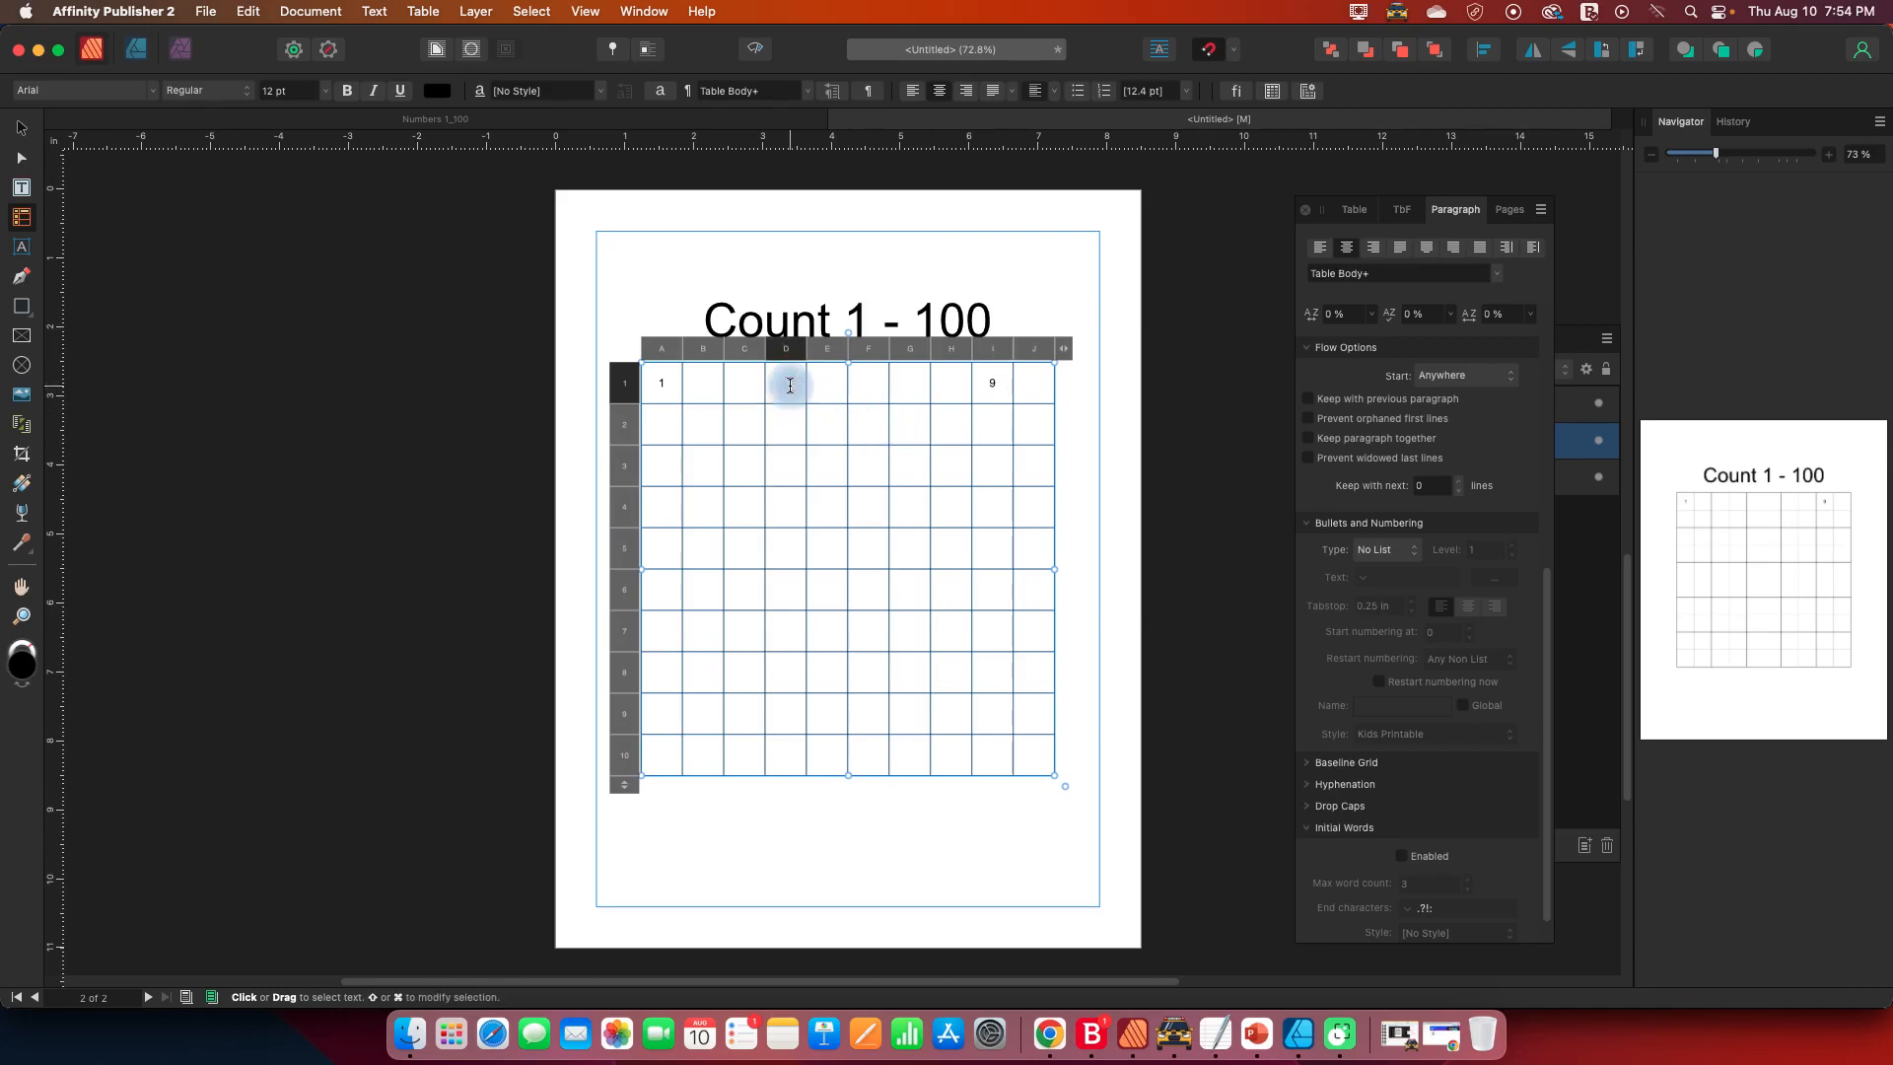
pyautogui.write('4')
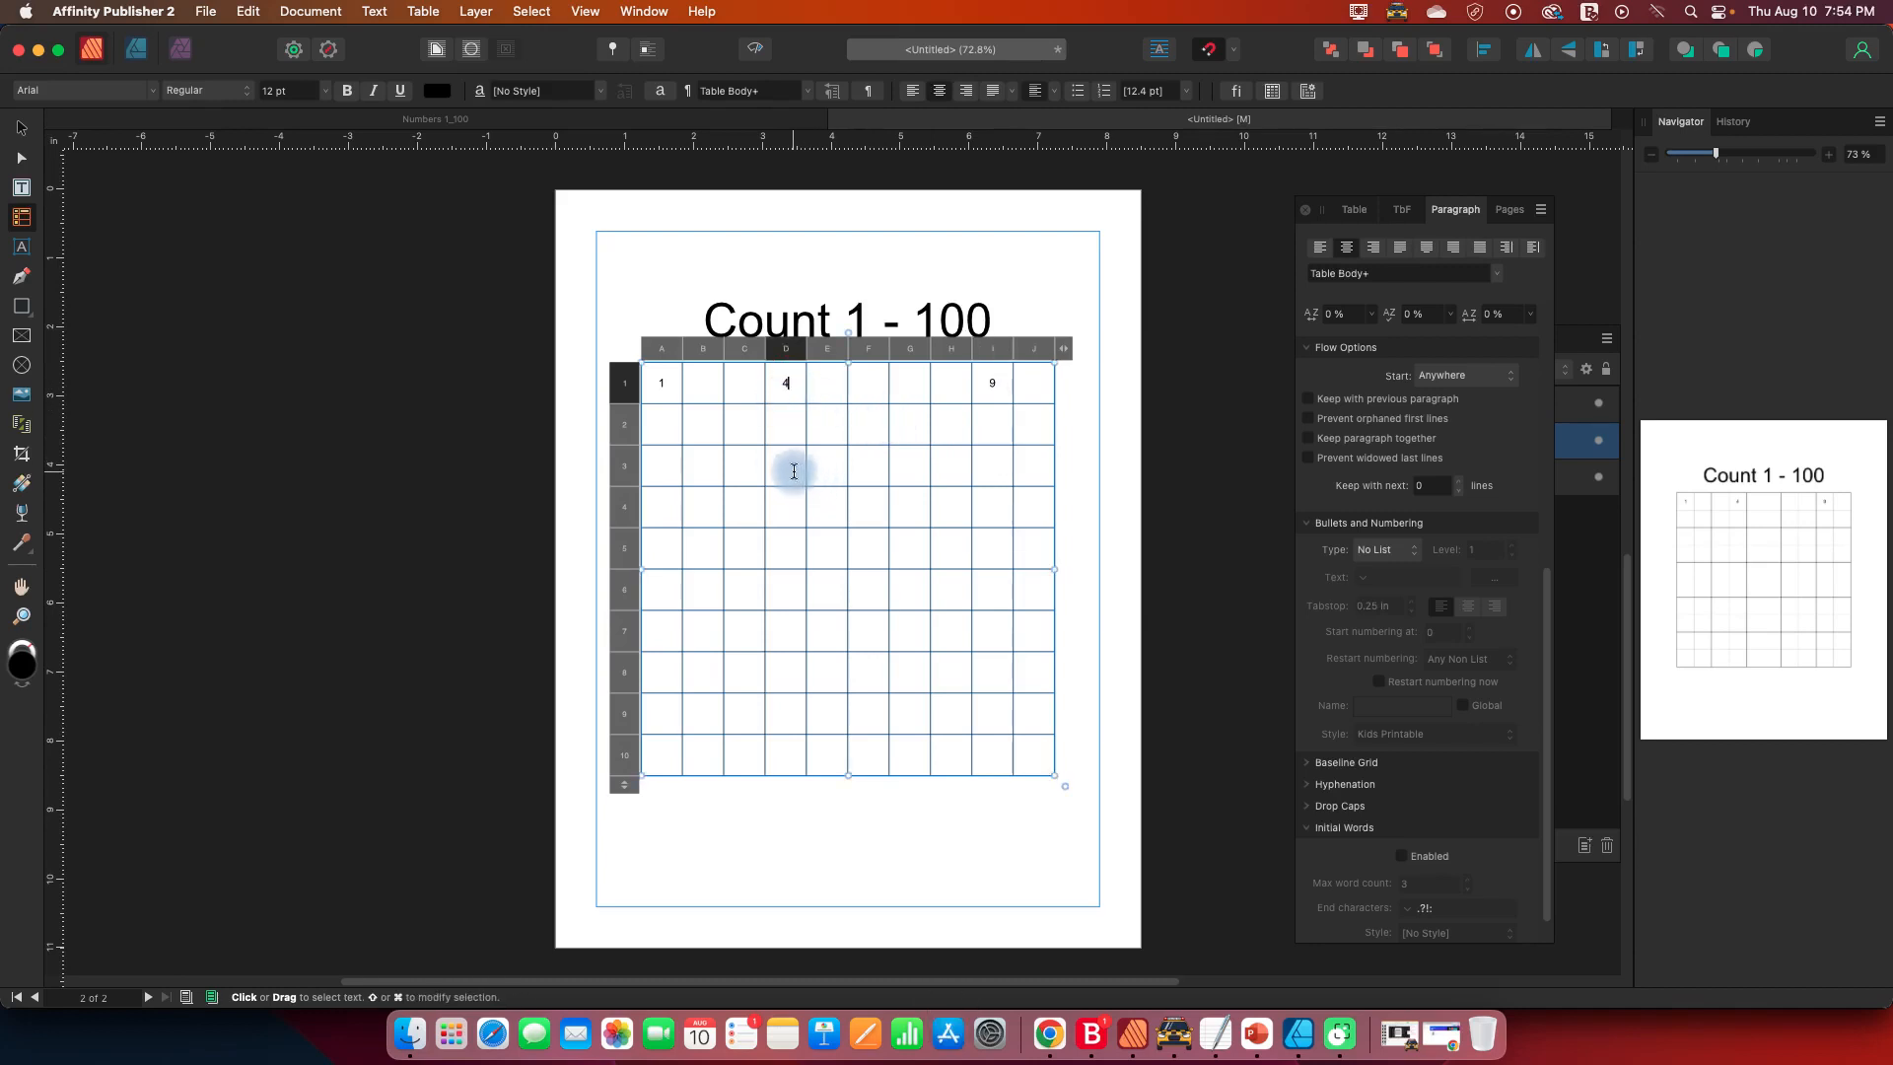
# - Enter 3 in the third cell of the second row and place the text cursor in that row's seventh cell
pyautogui.click(744, 430)
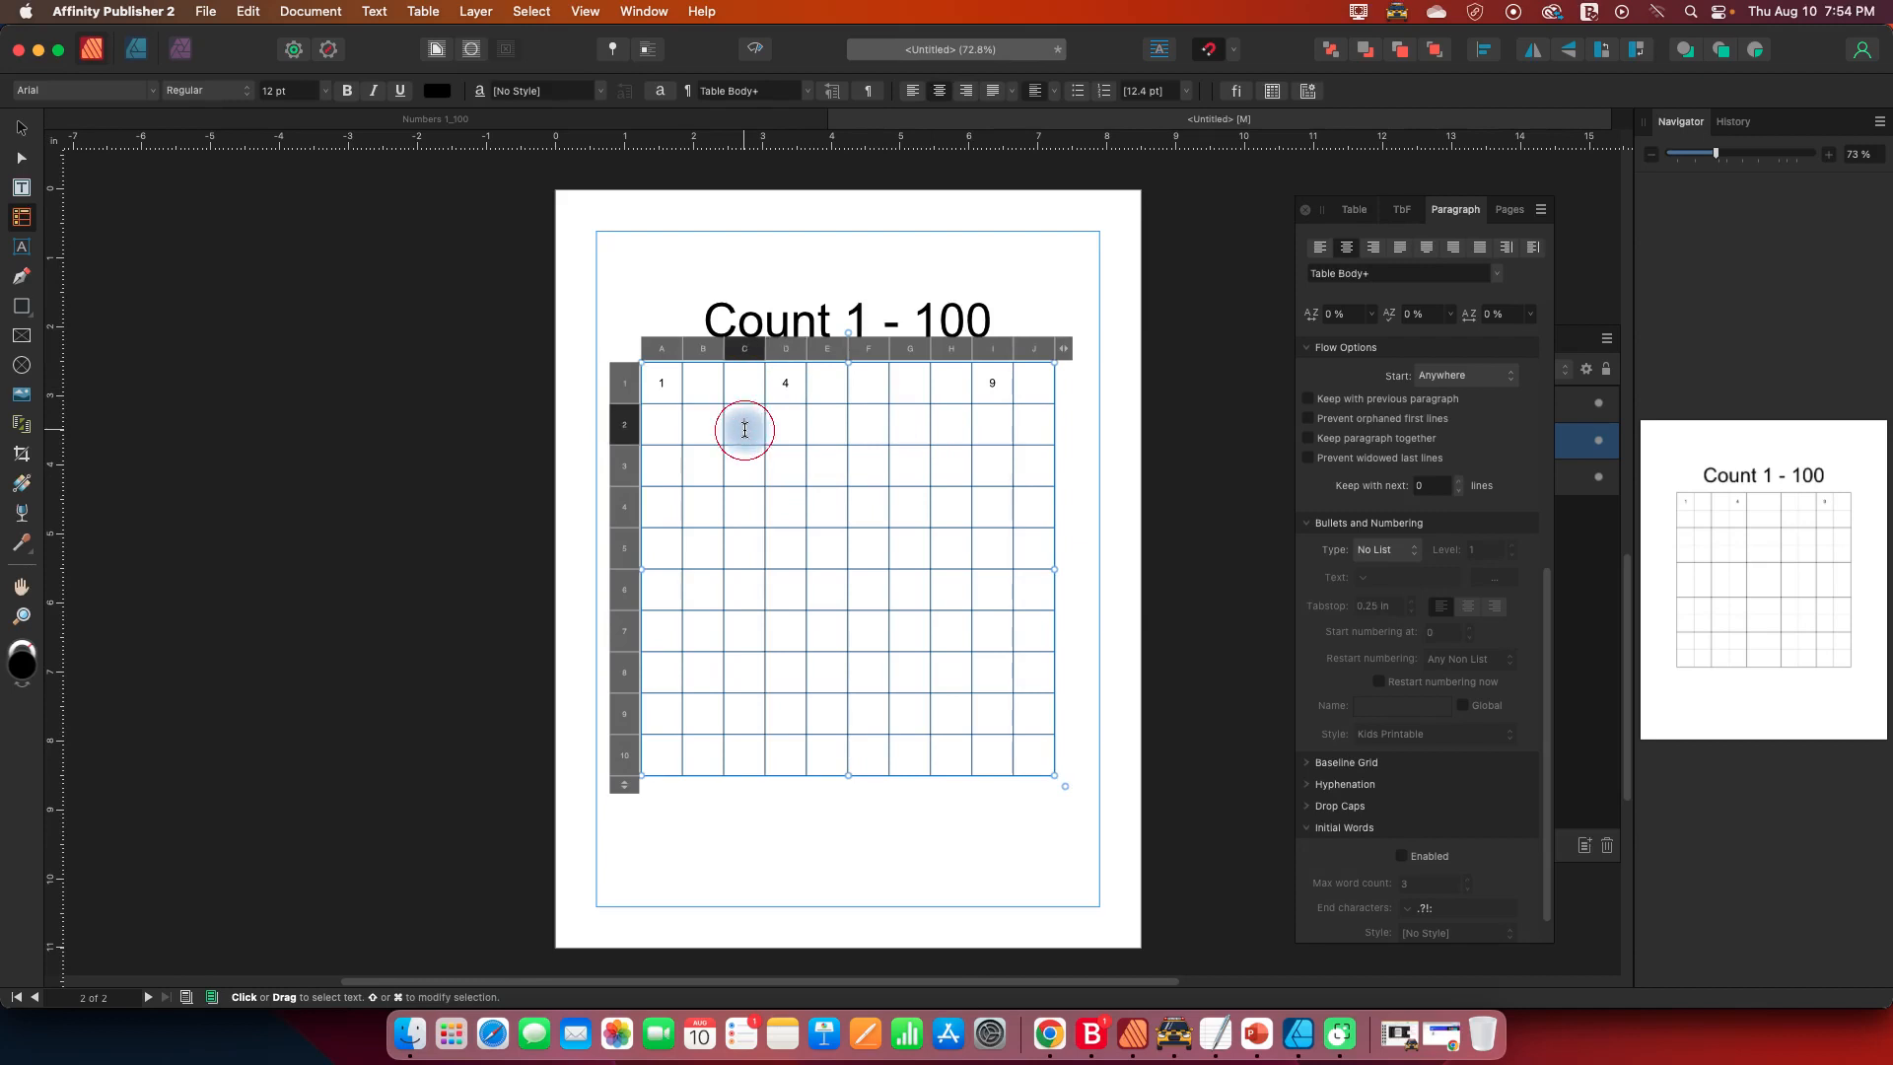
pyautogui.write('3')
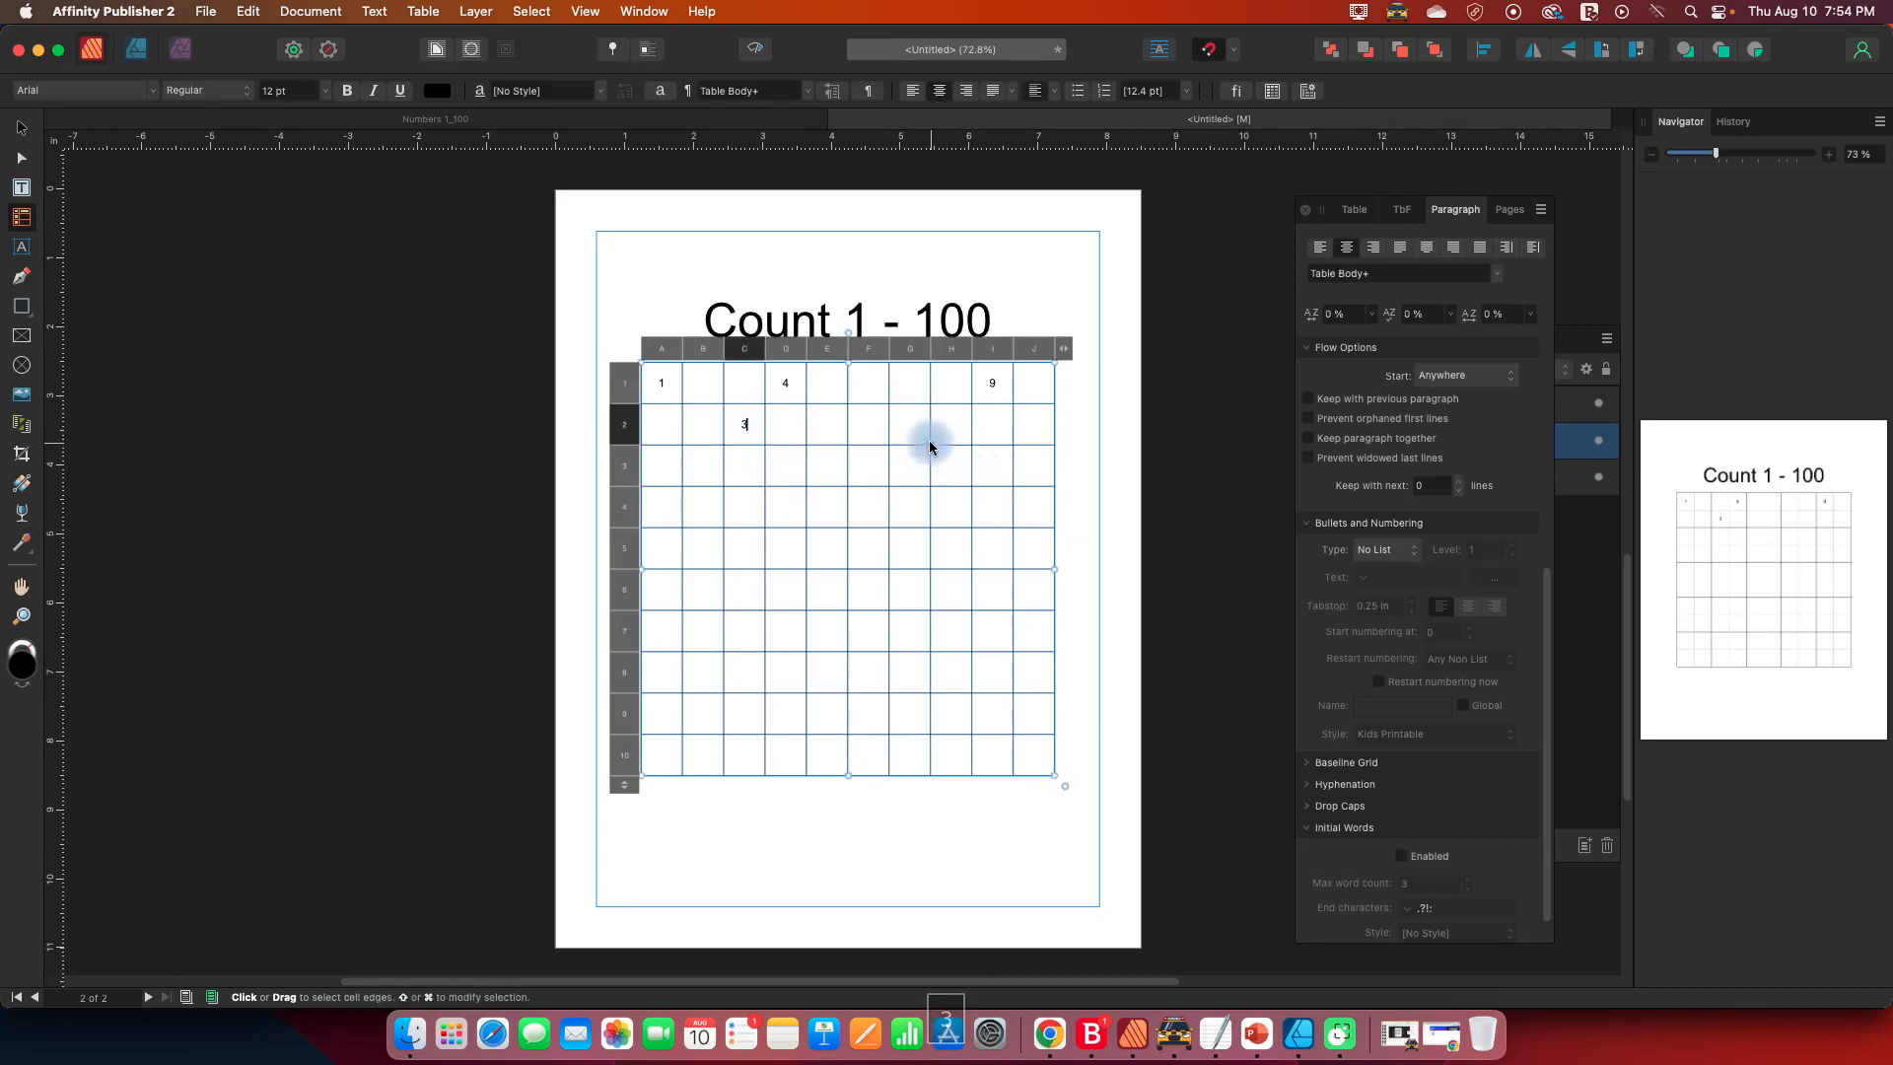
pyautogui.click(914, 429)
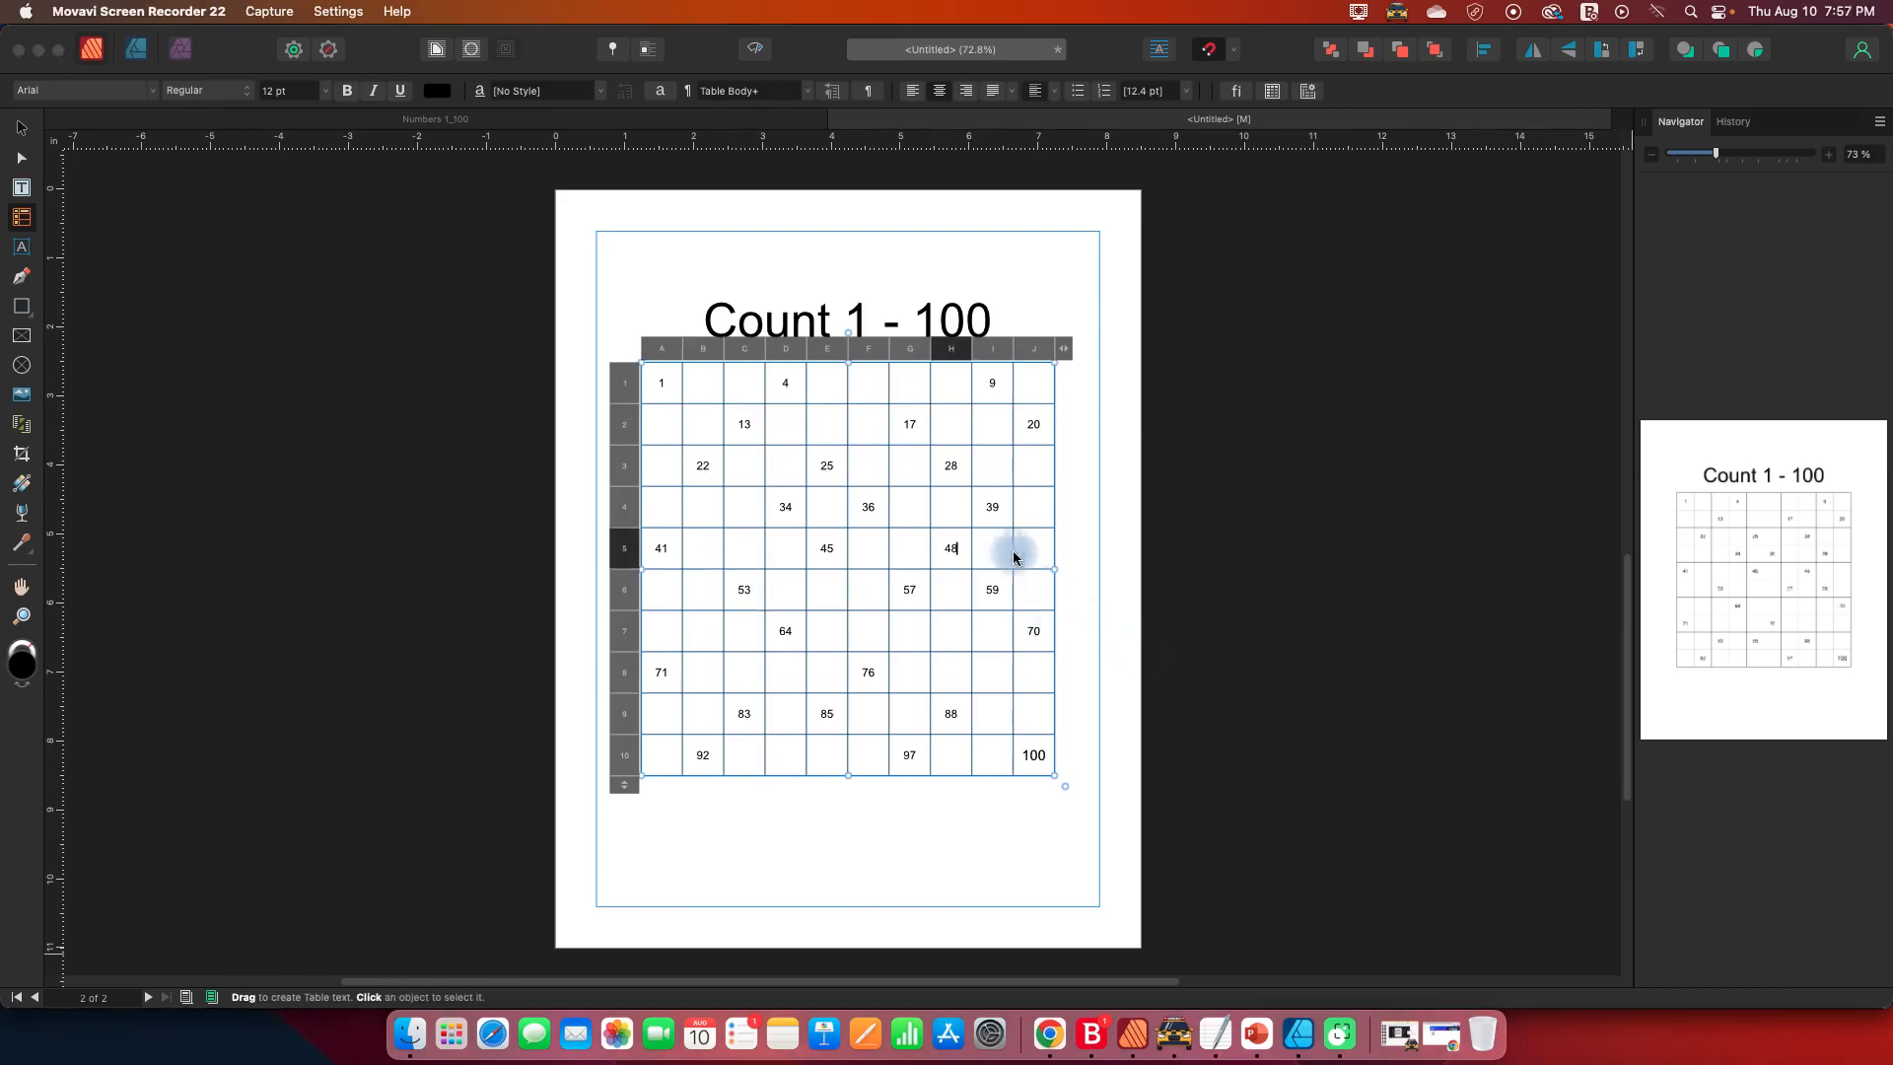
# - Set the font size of all cells in page 2's table to 16 pt, and deselect the table with the Move tool
pyautogui.moveTo(658, 349); pyautogui.dragTo(1029, 385)
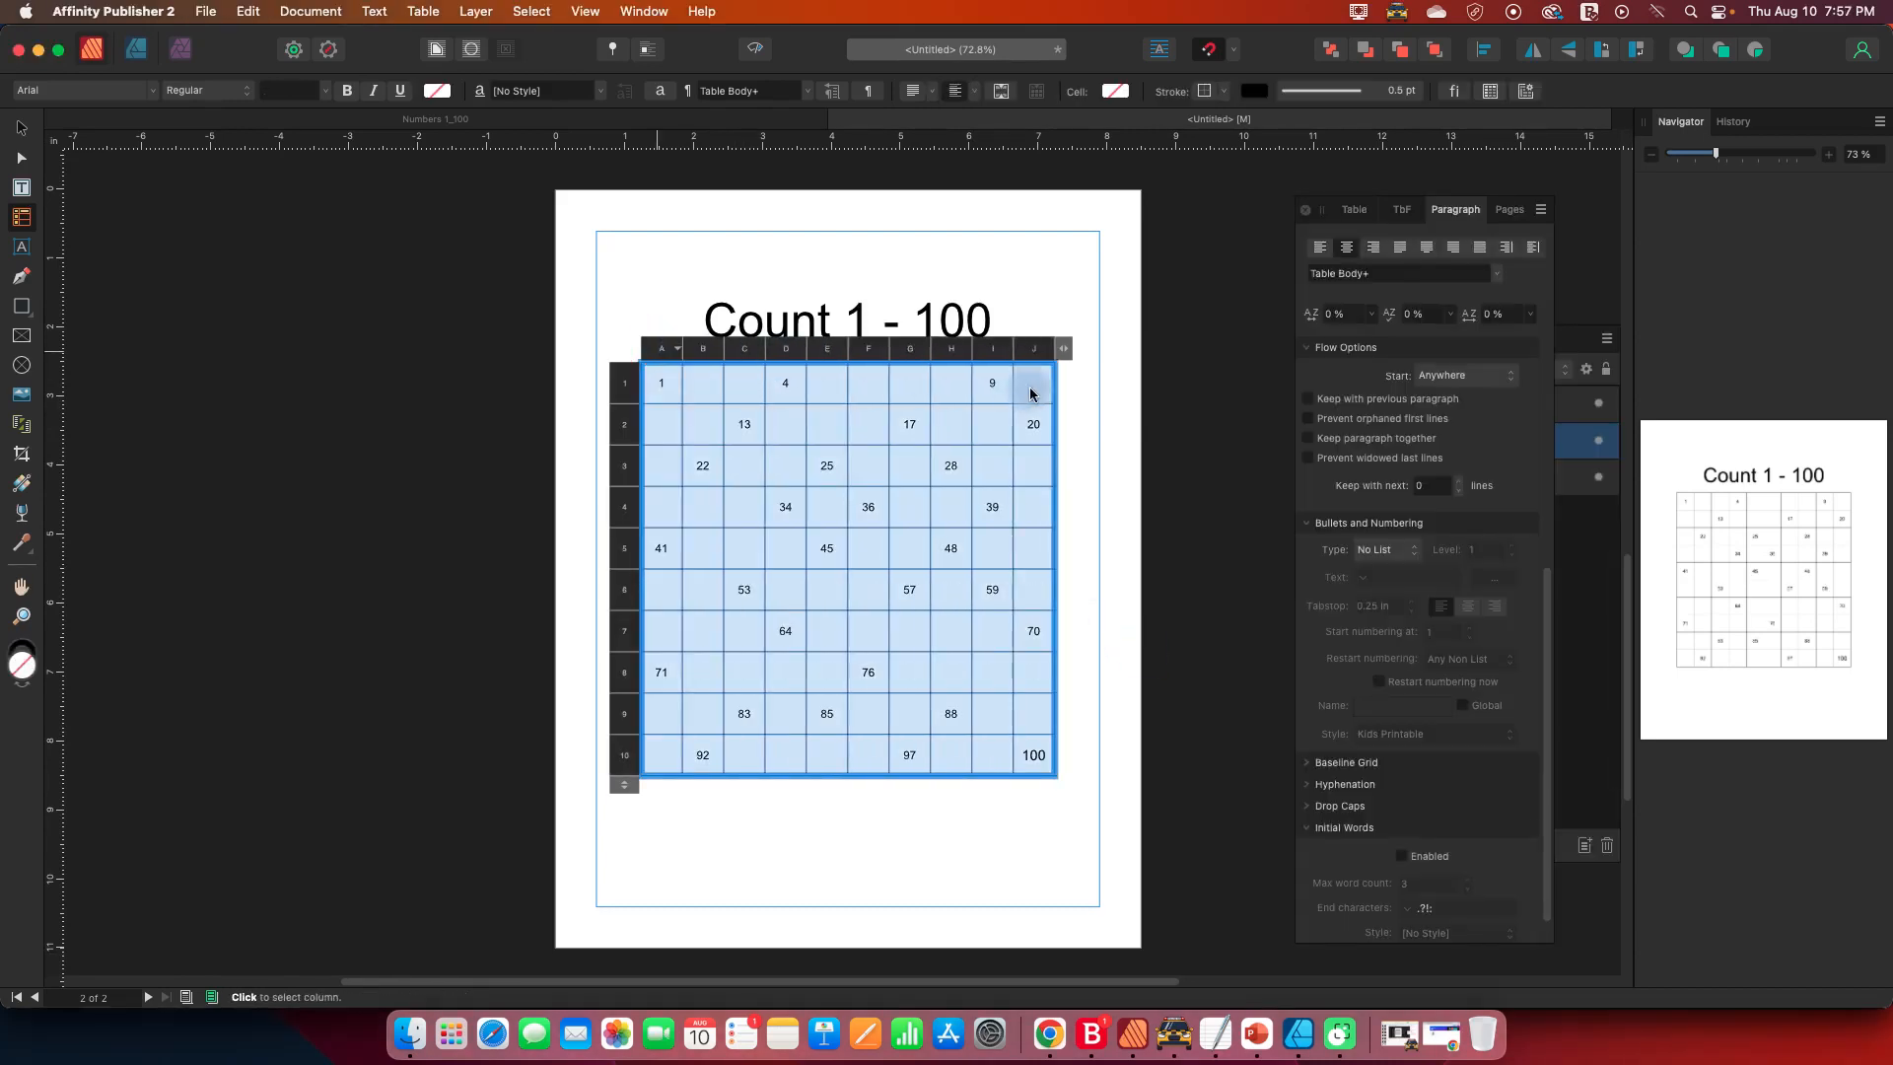
pyautogui.click(324, 89)
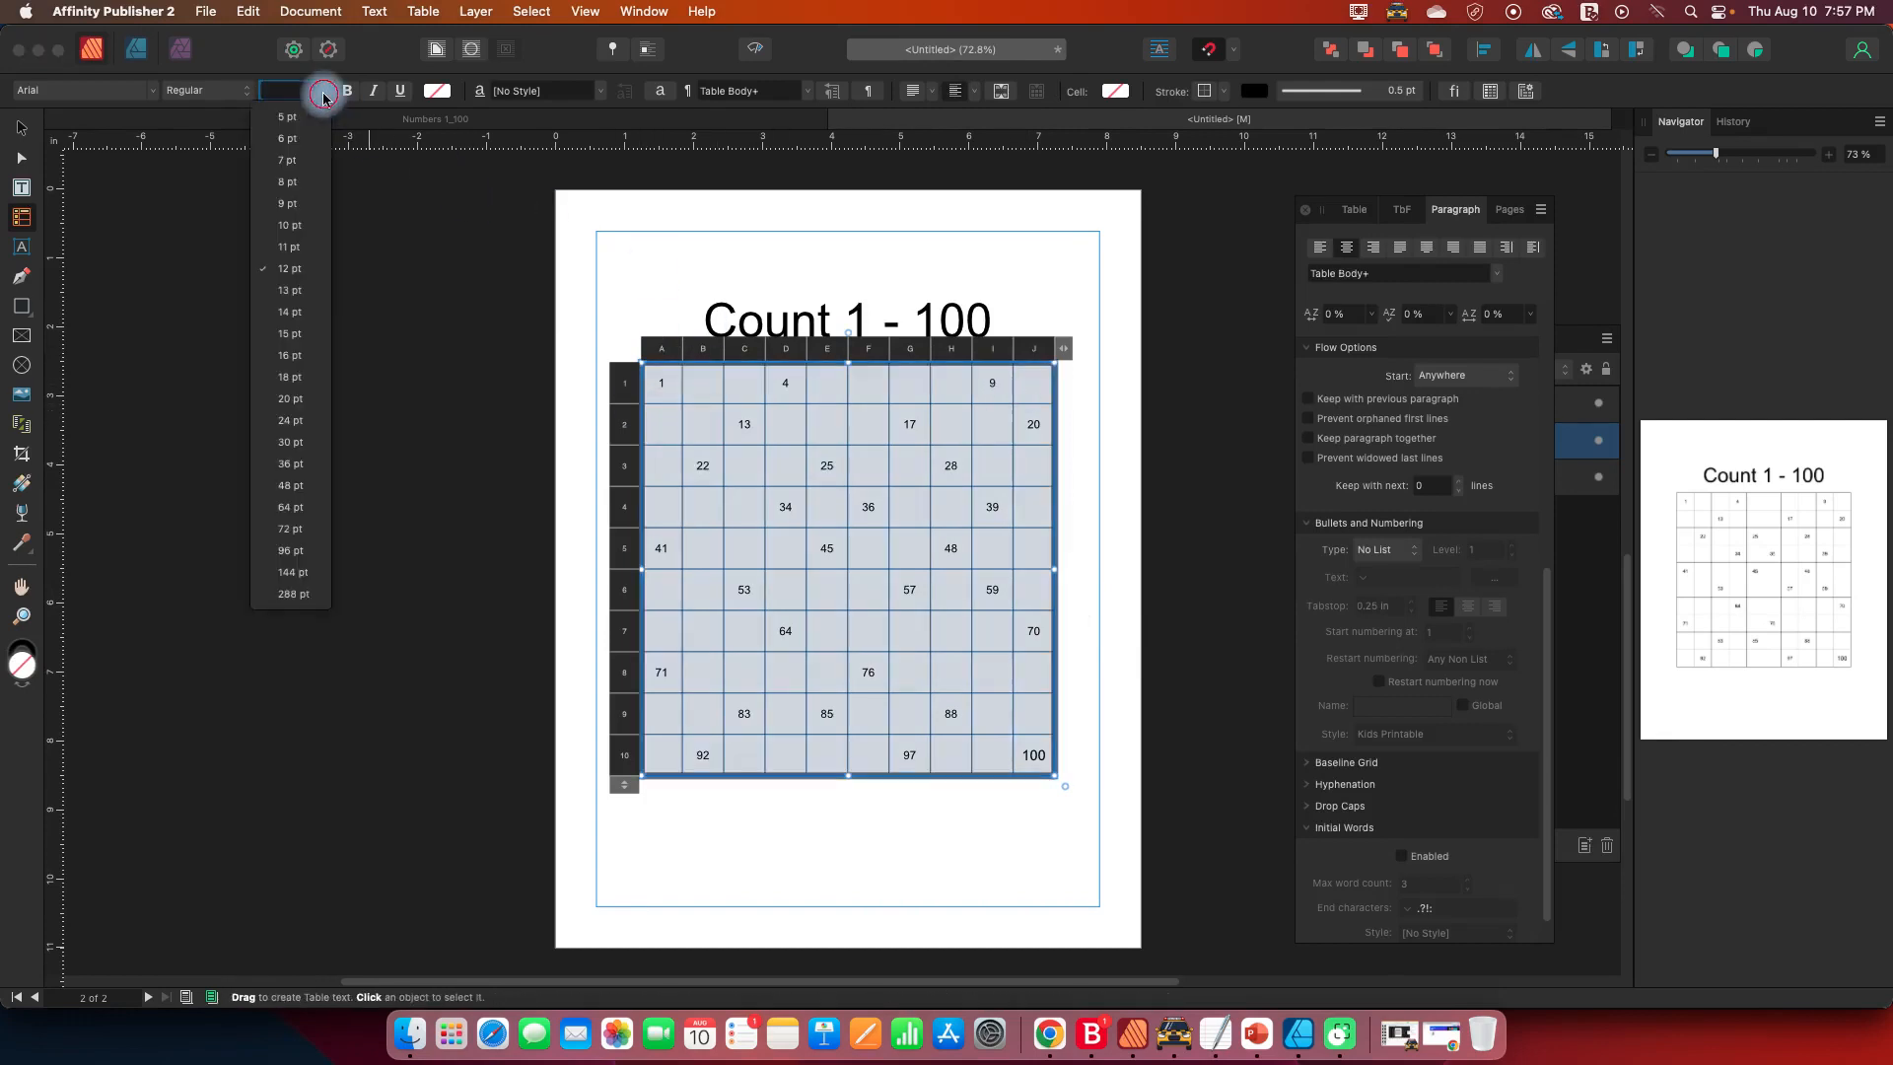
pyautogui.click(286, 353)
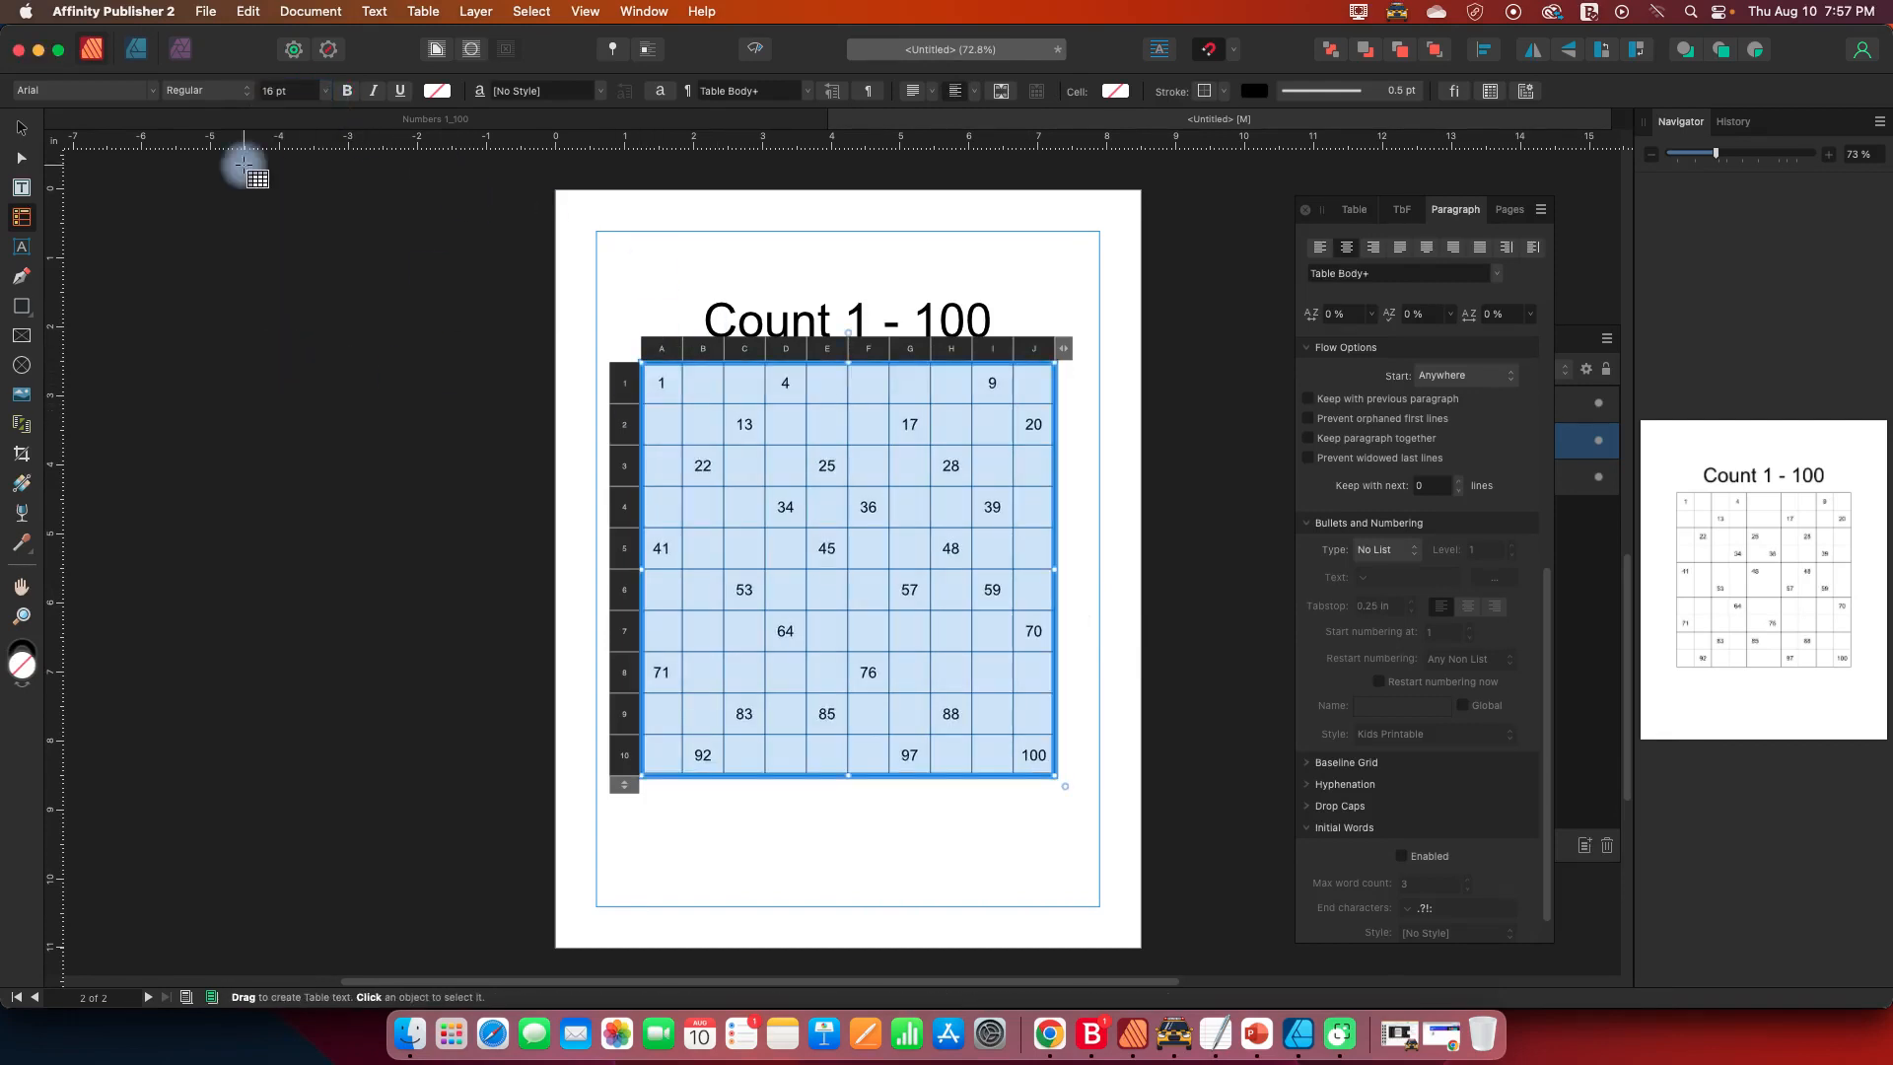
pyautogui.click(25, 129)
pyautogui.click(625, 240)
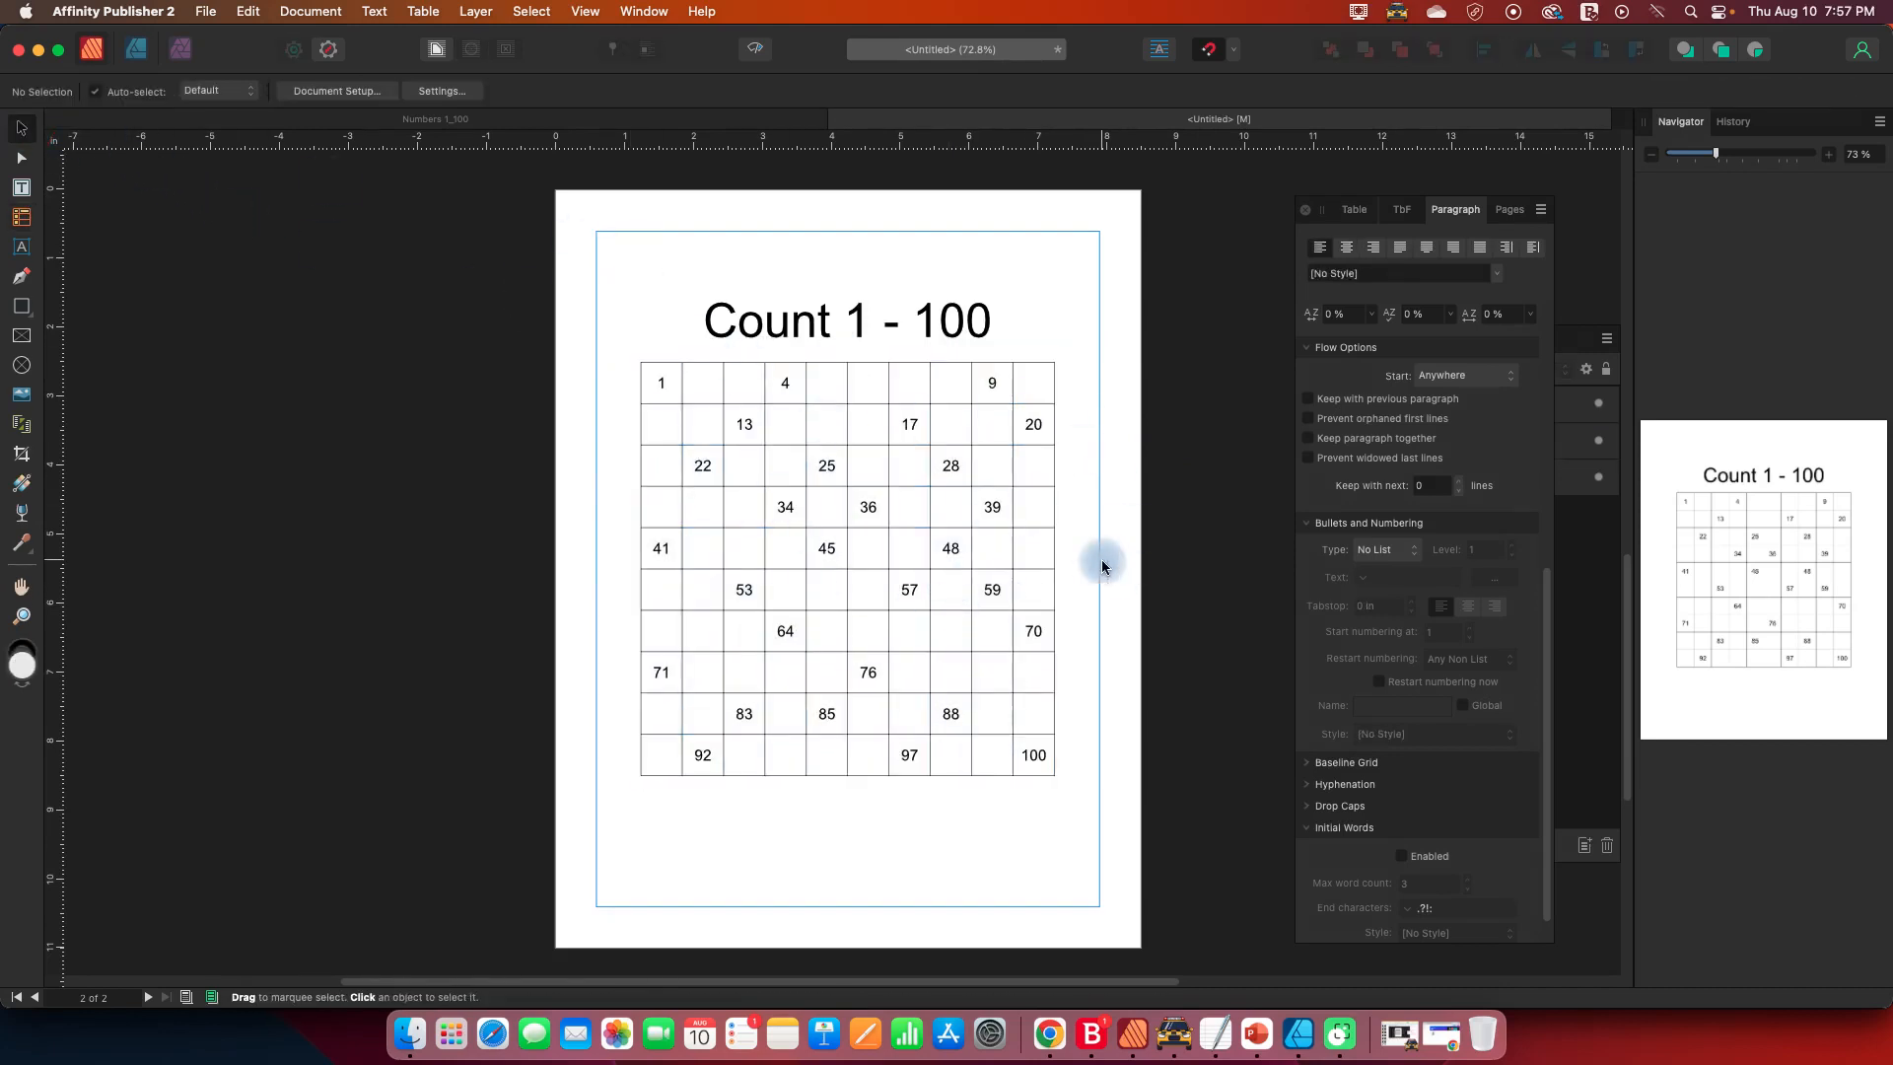
# - Duplicate page 2 with its partly filled number grid
pyautogui.click(1506, 211)
pyautogui.rightClick(1430, 552)
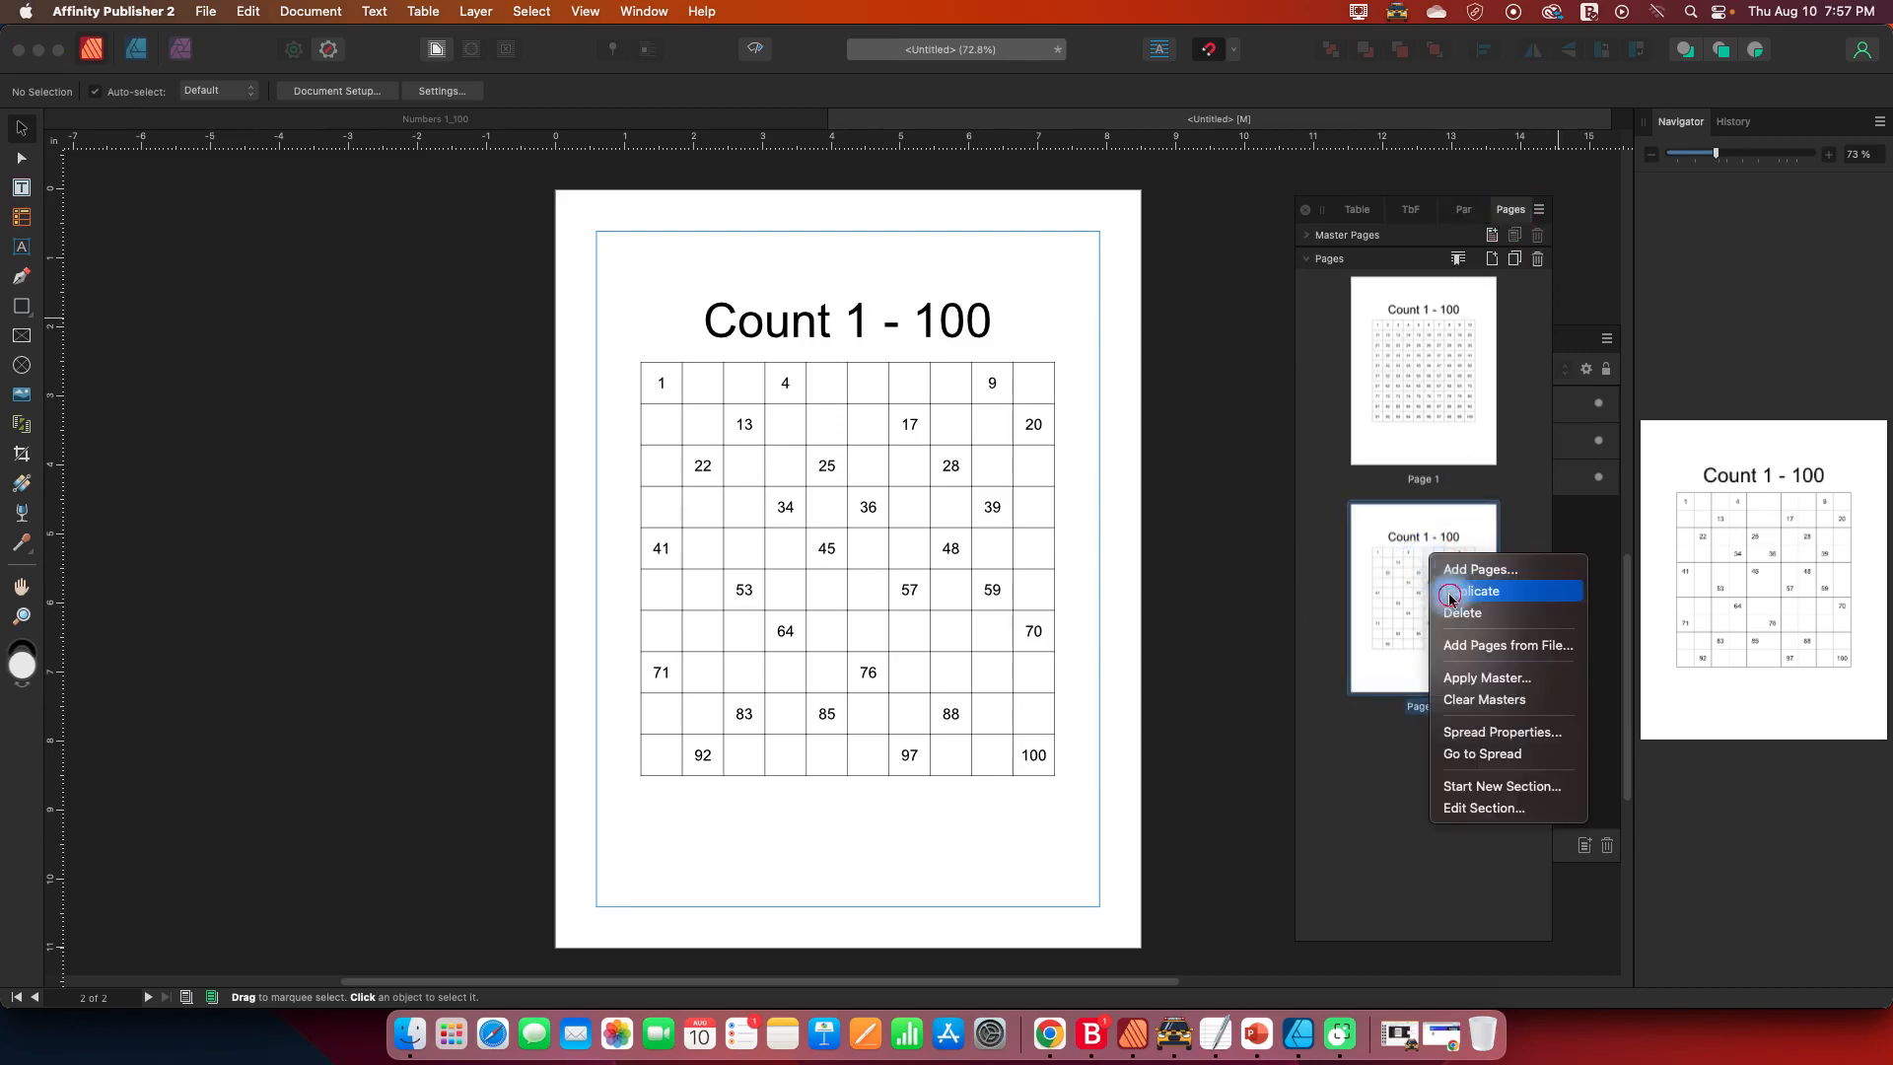
pyautogui.click(1450, 592)
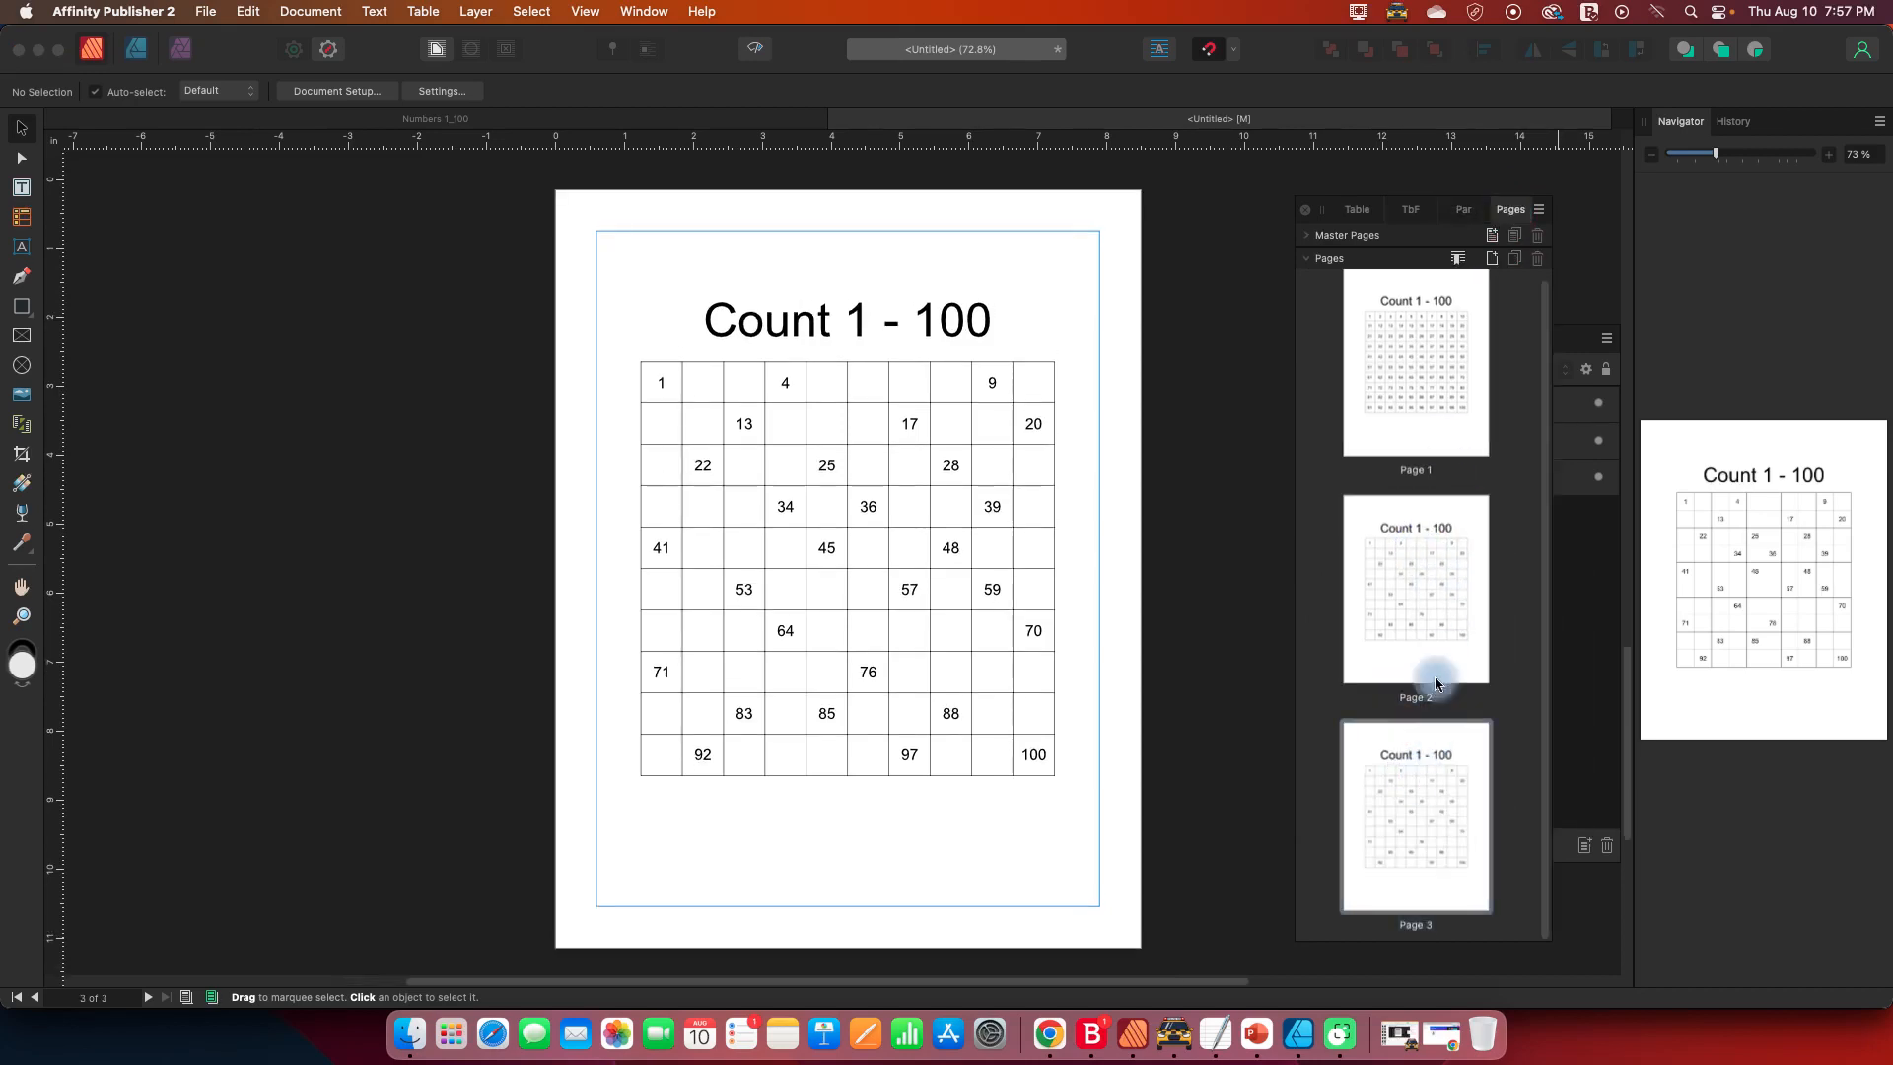
# - Clear the numbers from all cells of the table on page 3, and deselect the table
pyautogui.click(686, 410)
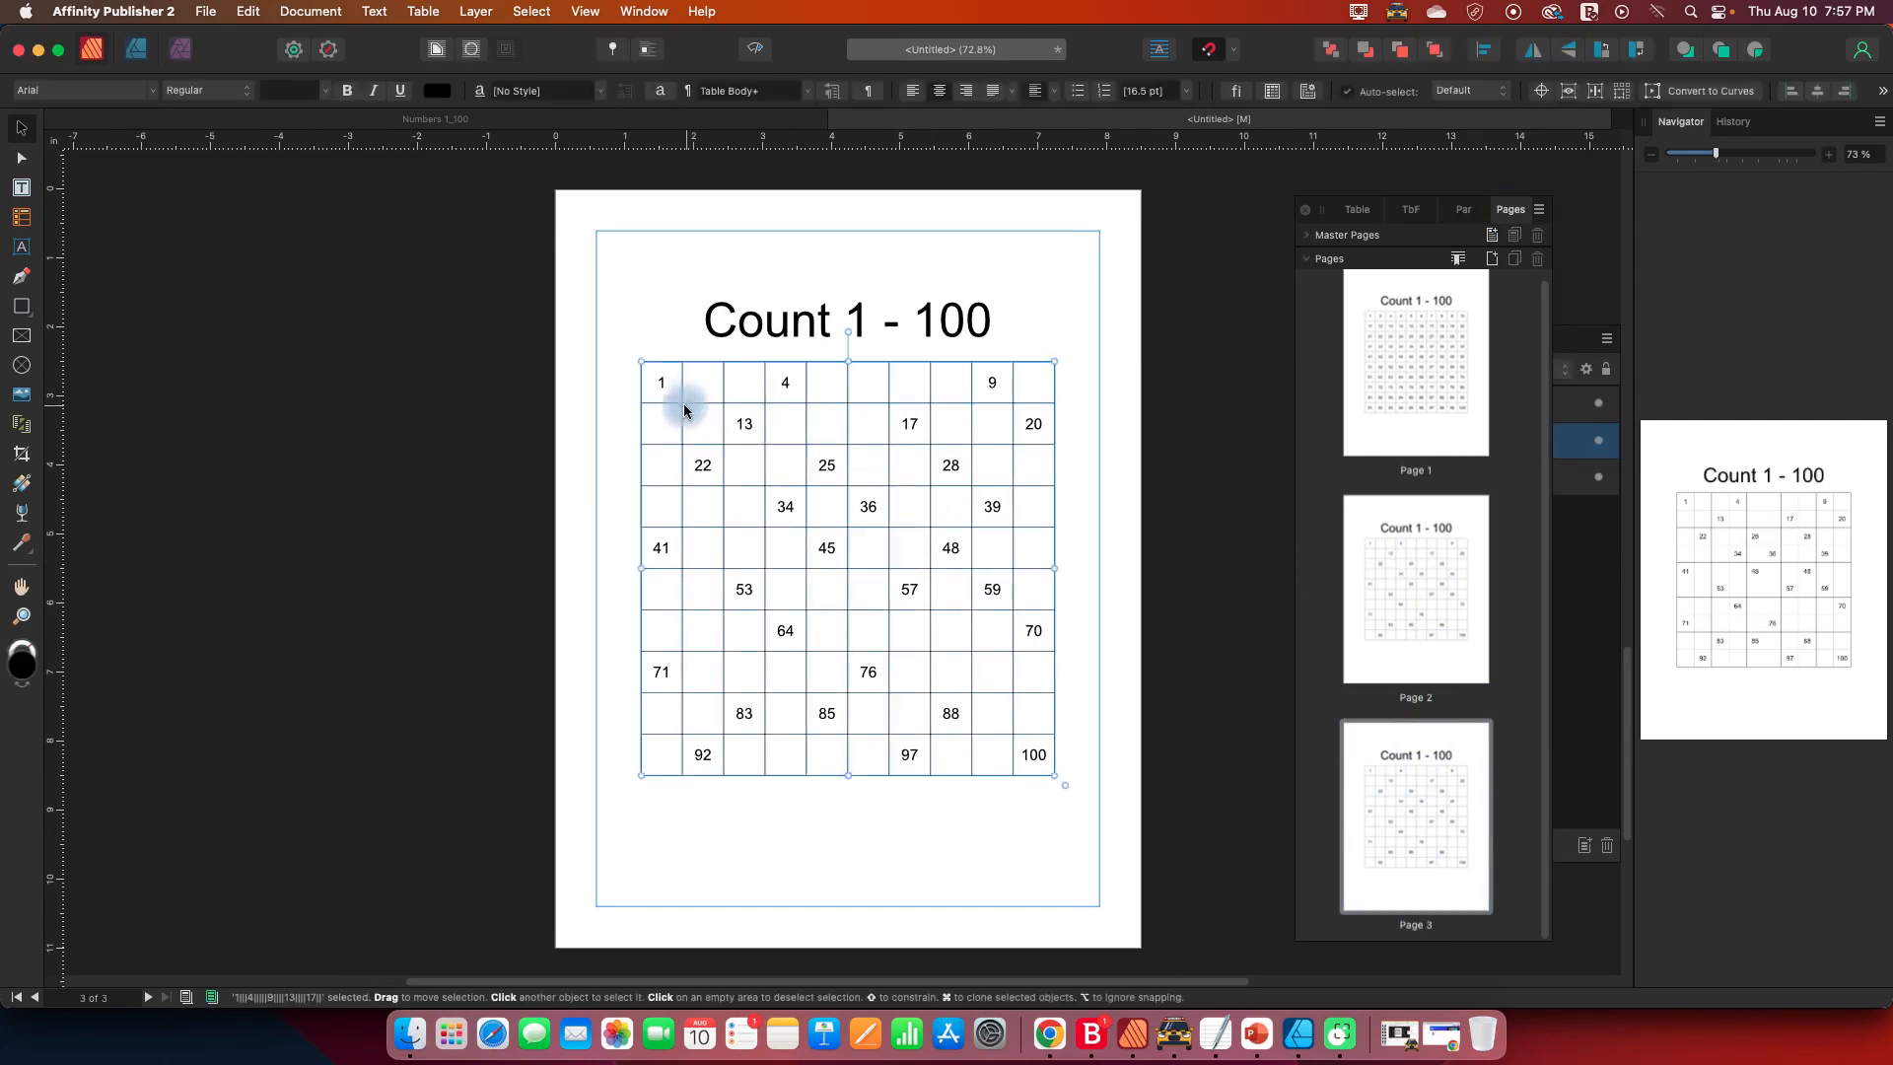
pyautogui.click(647, 377)
pyautogui.moveTo(646, 378); pyautogui.dragTo(1028, 761)
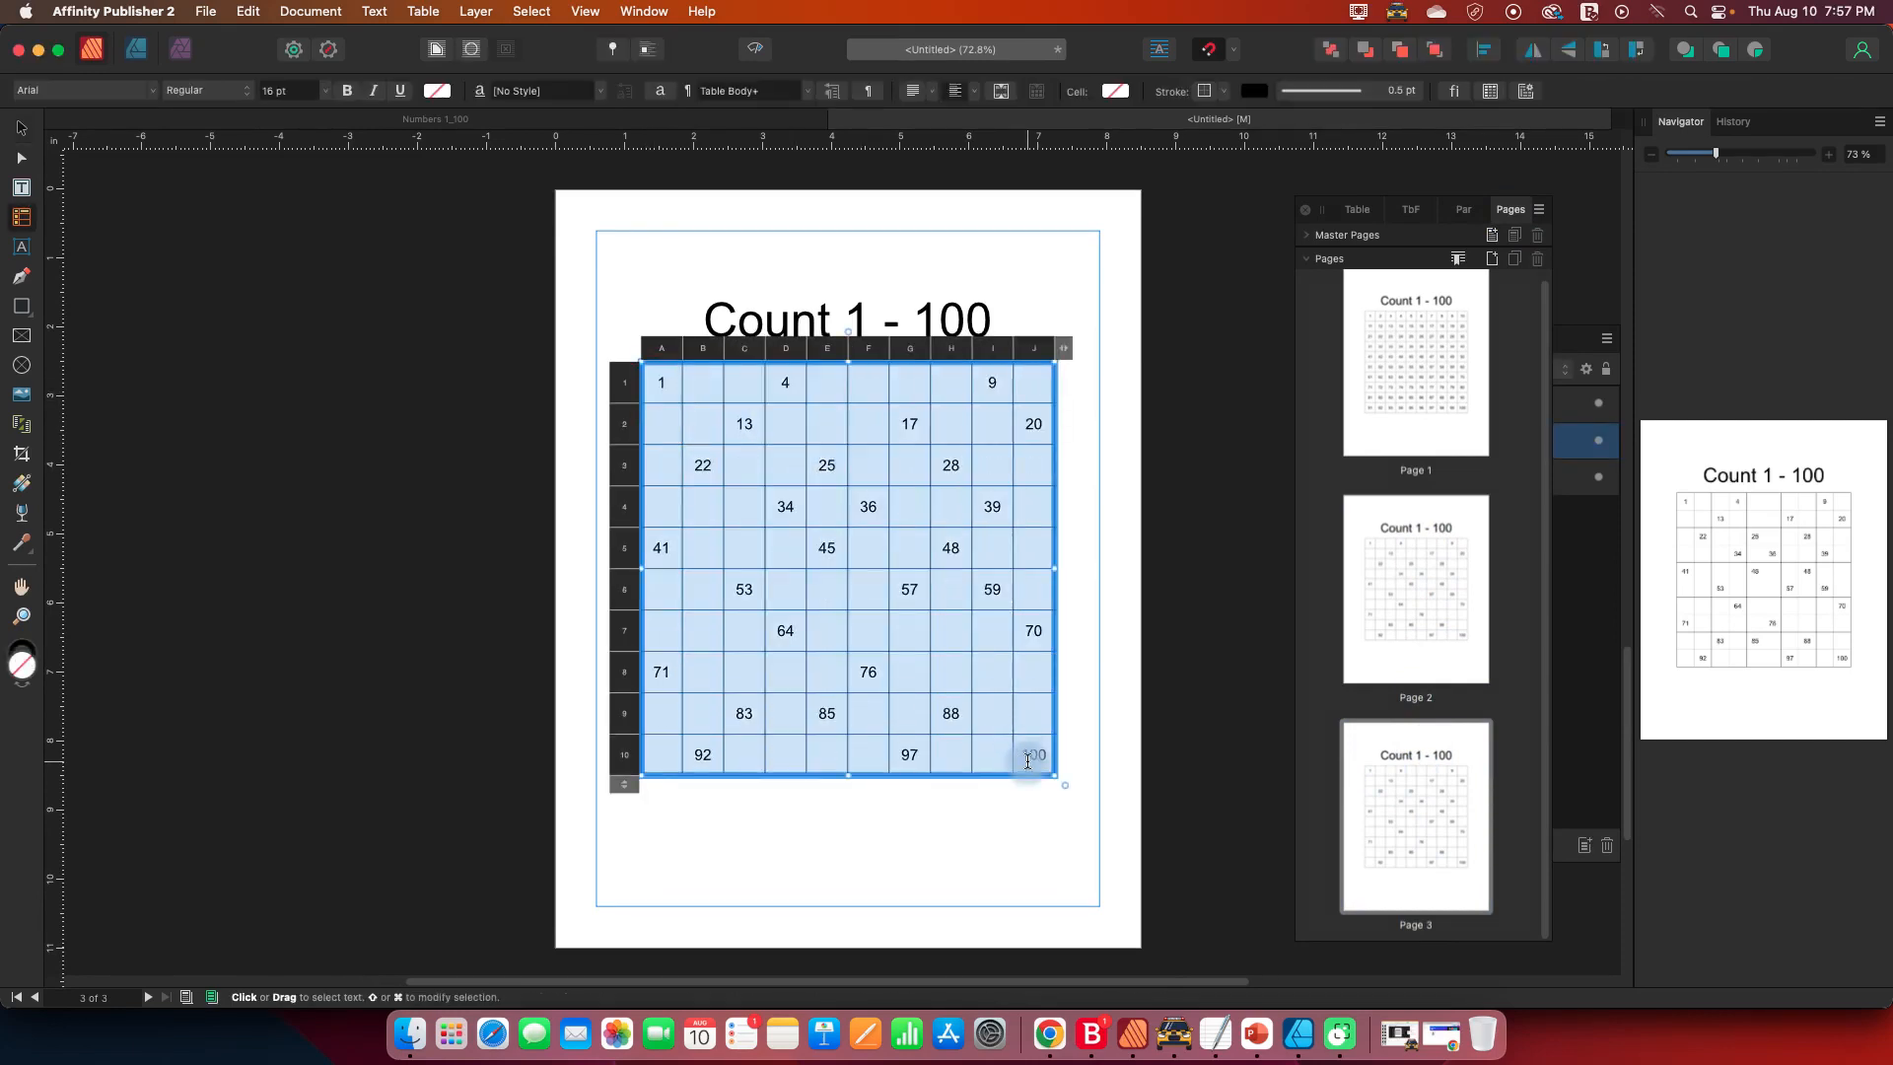
pyautogui.press('BackSpace')
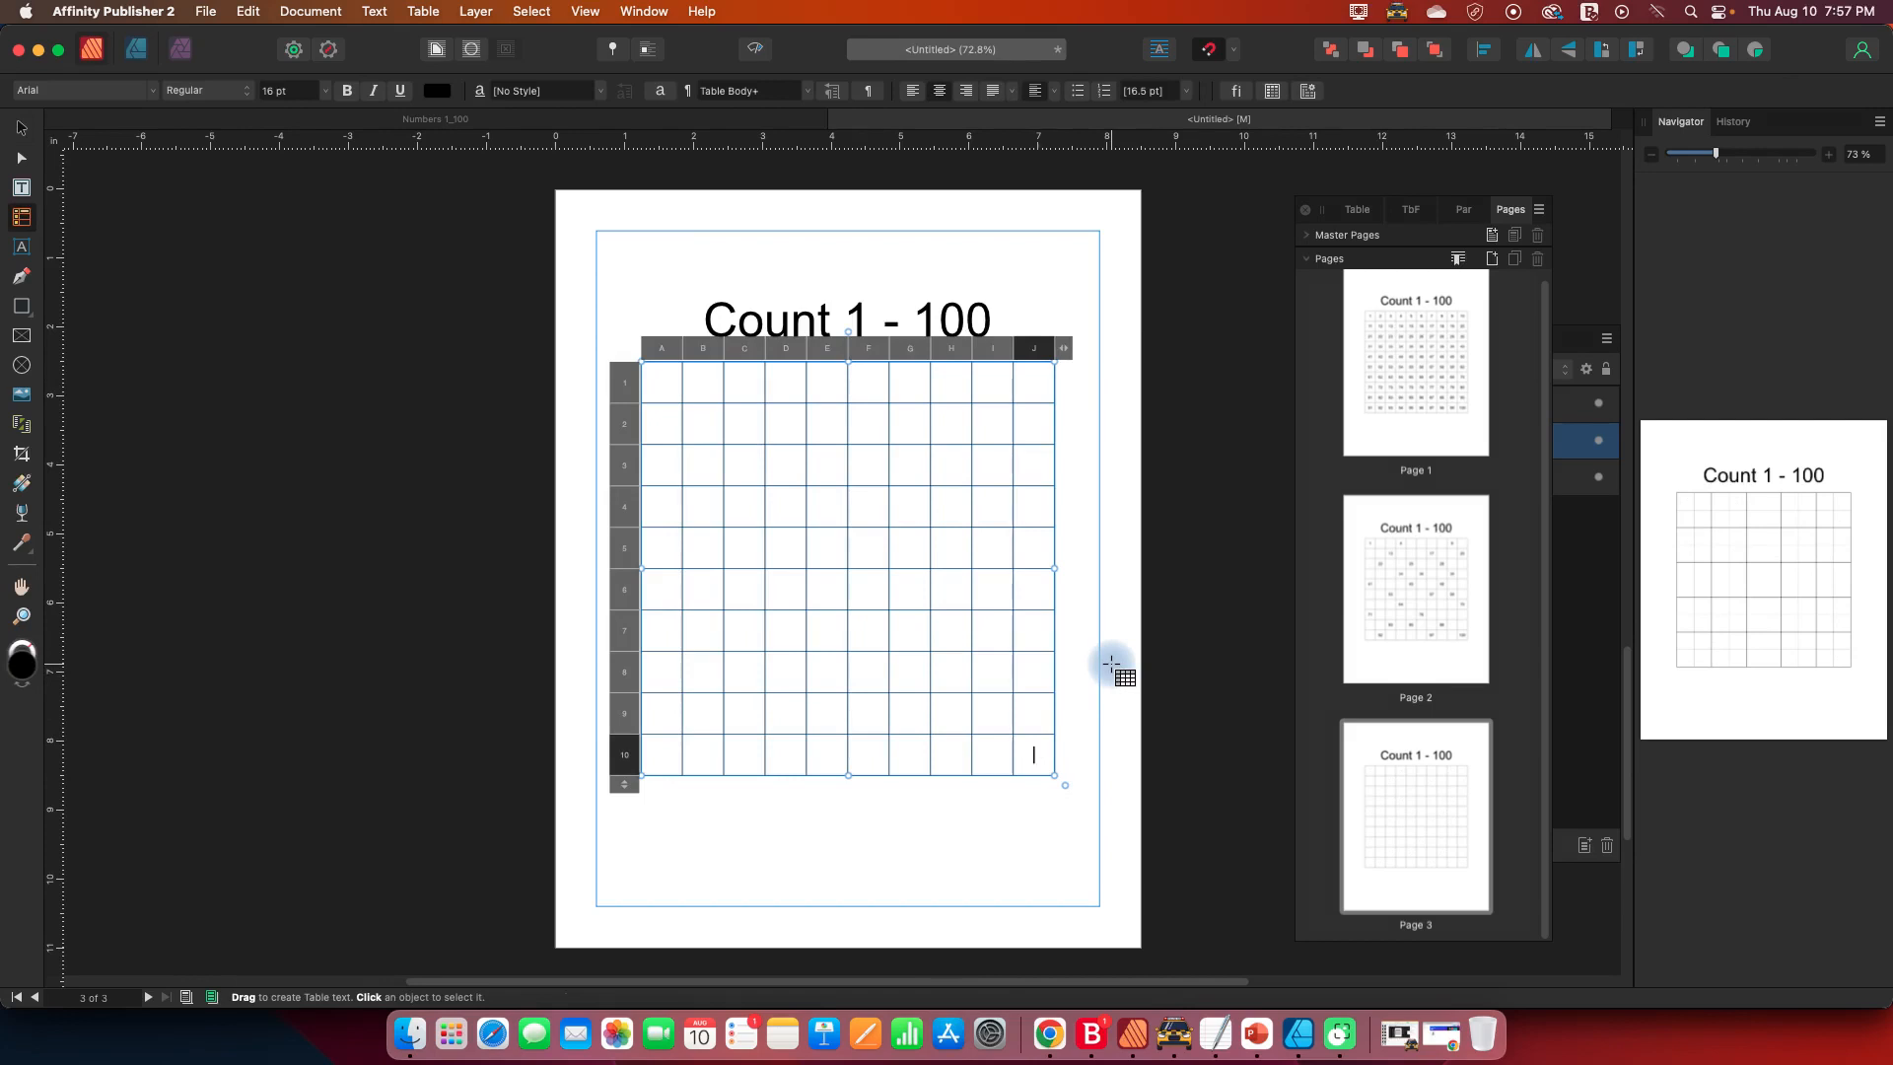
pyautogui.click(1112, 663)
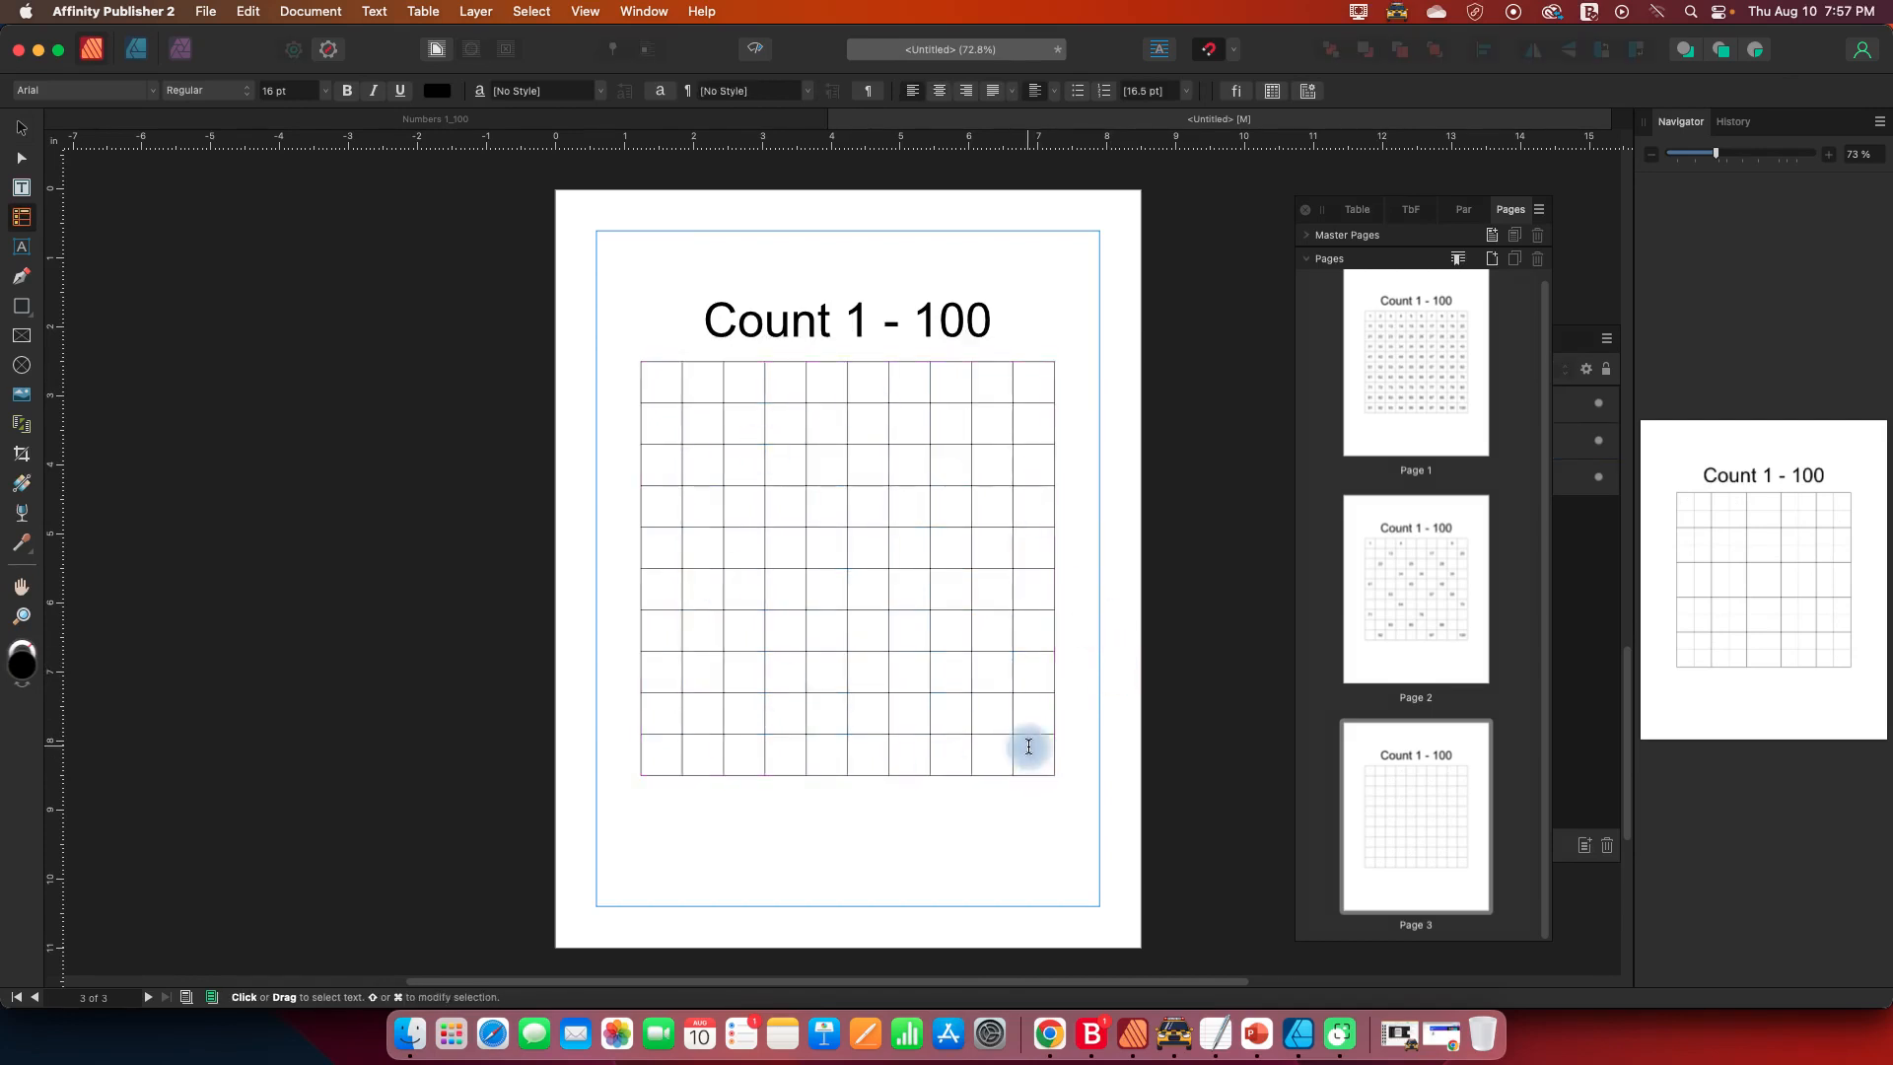